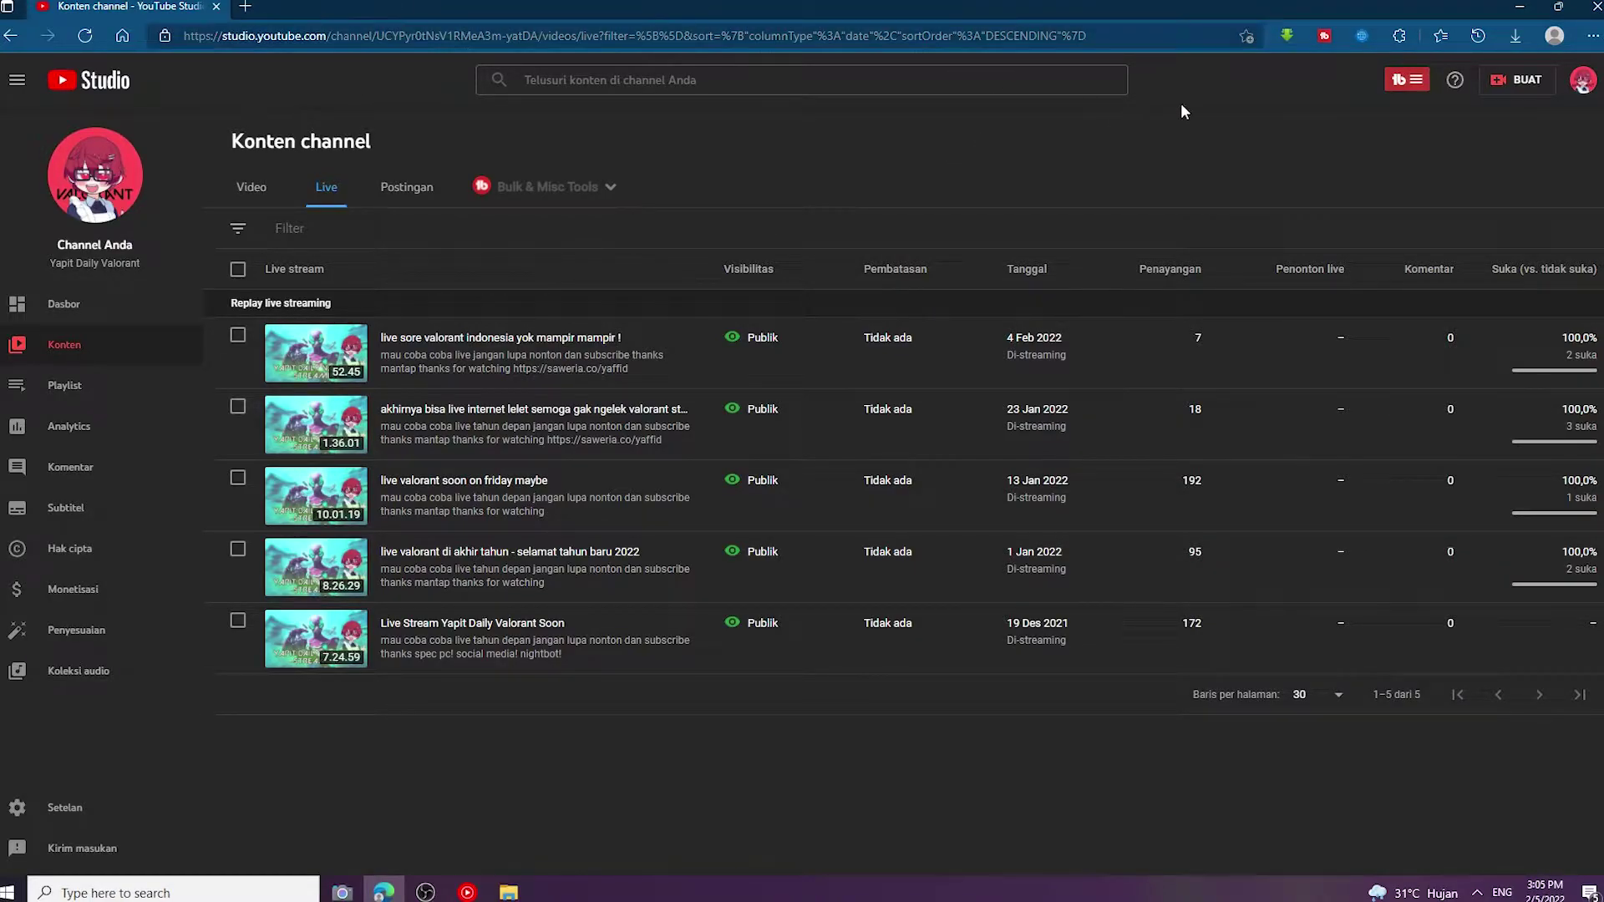
Visit the main YouTube site from the account menu and return to YouTube Studio.
left_click(1583, 80)
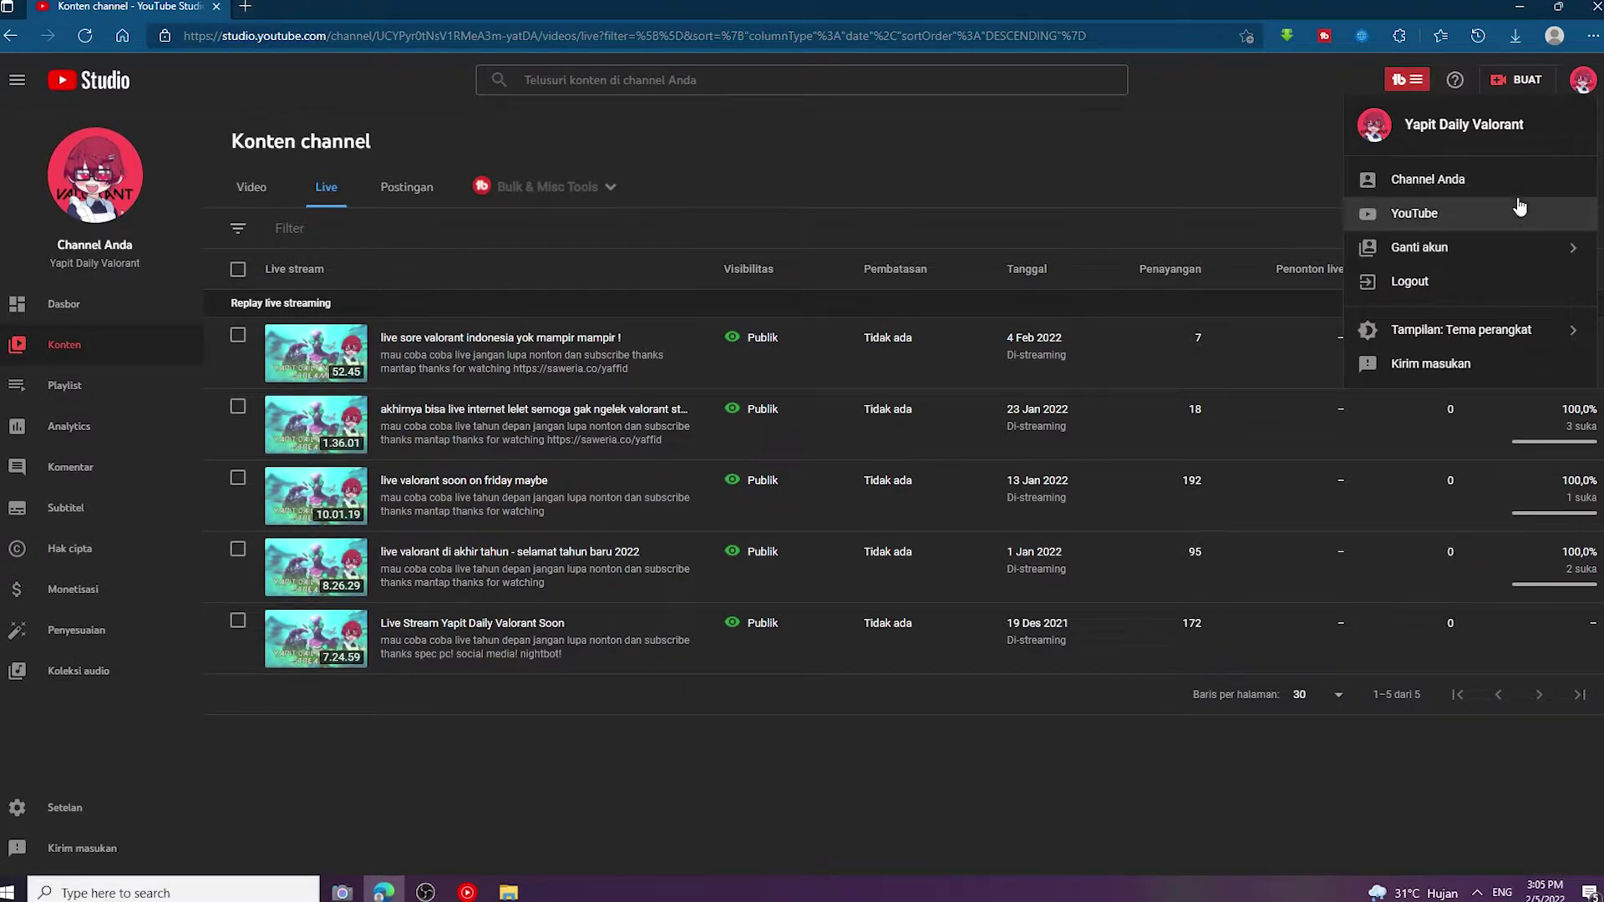
left_click(1427, 224)
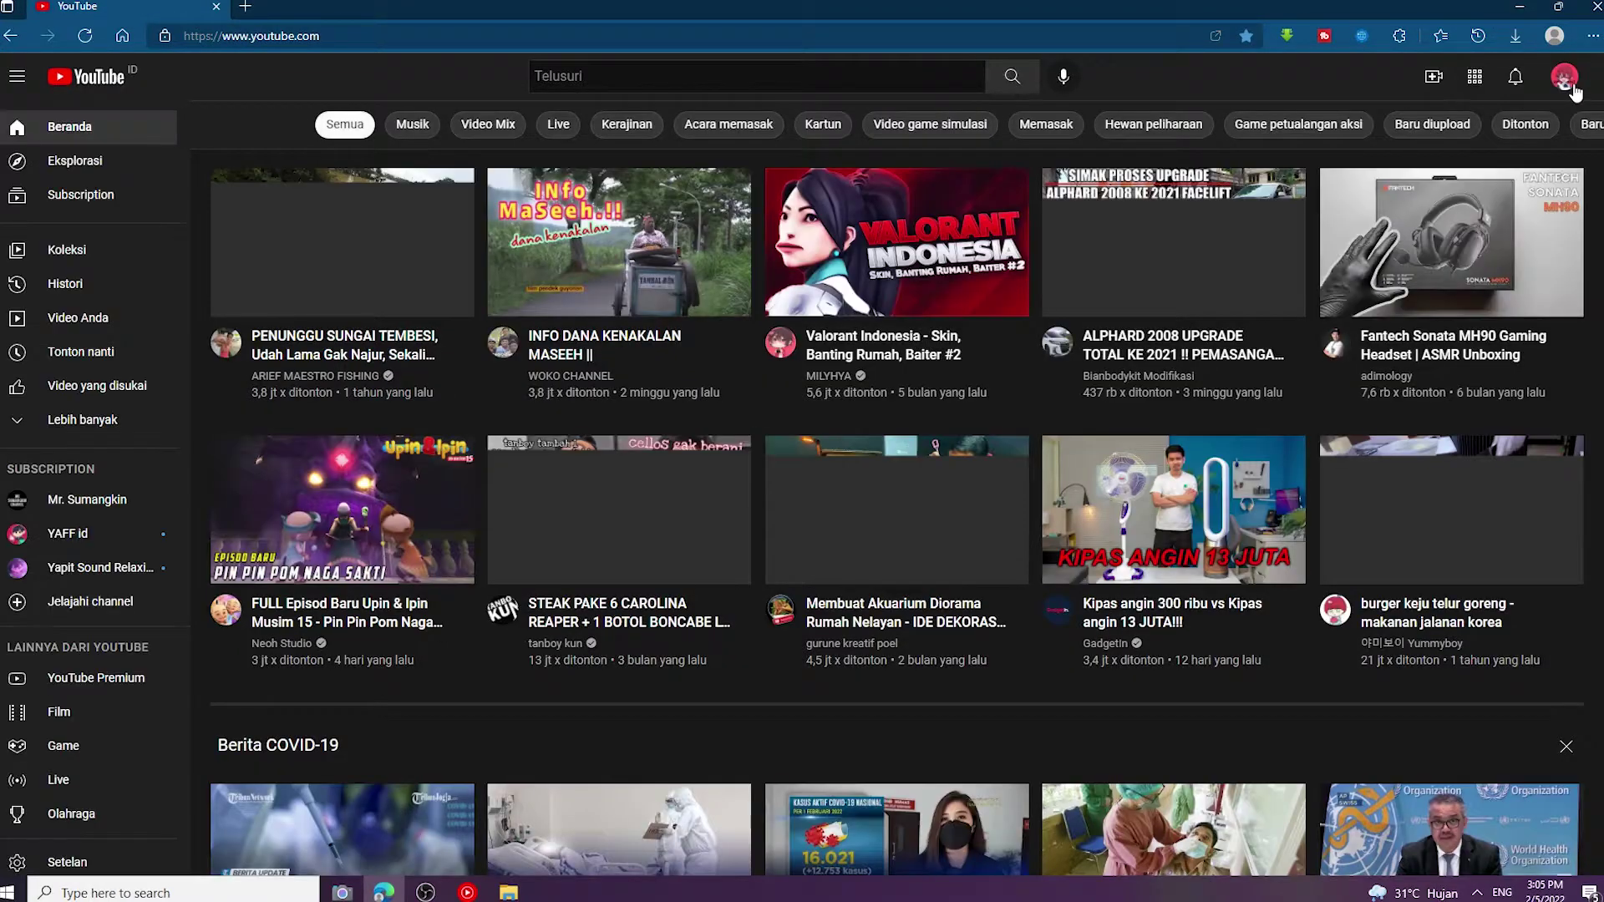
left_click(1566, 79)
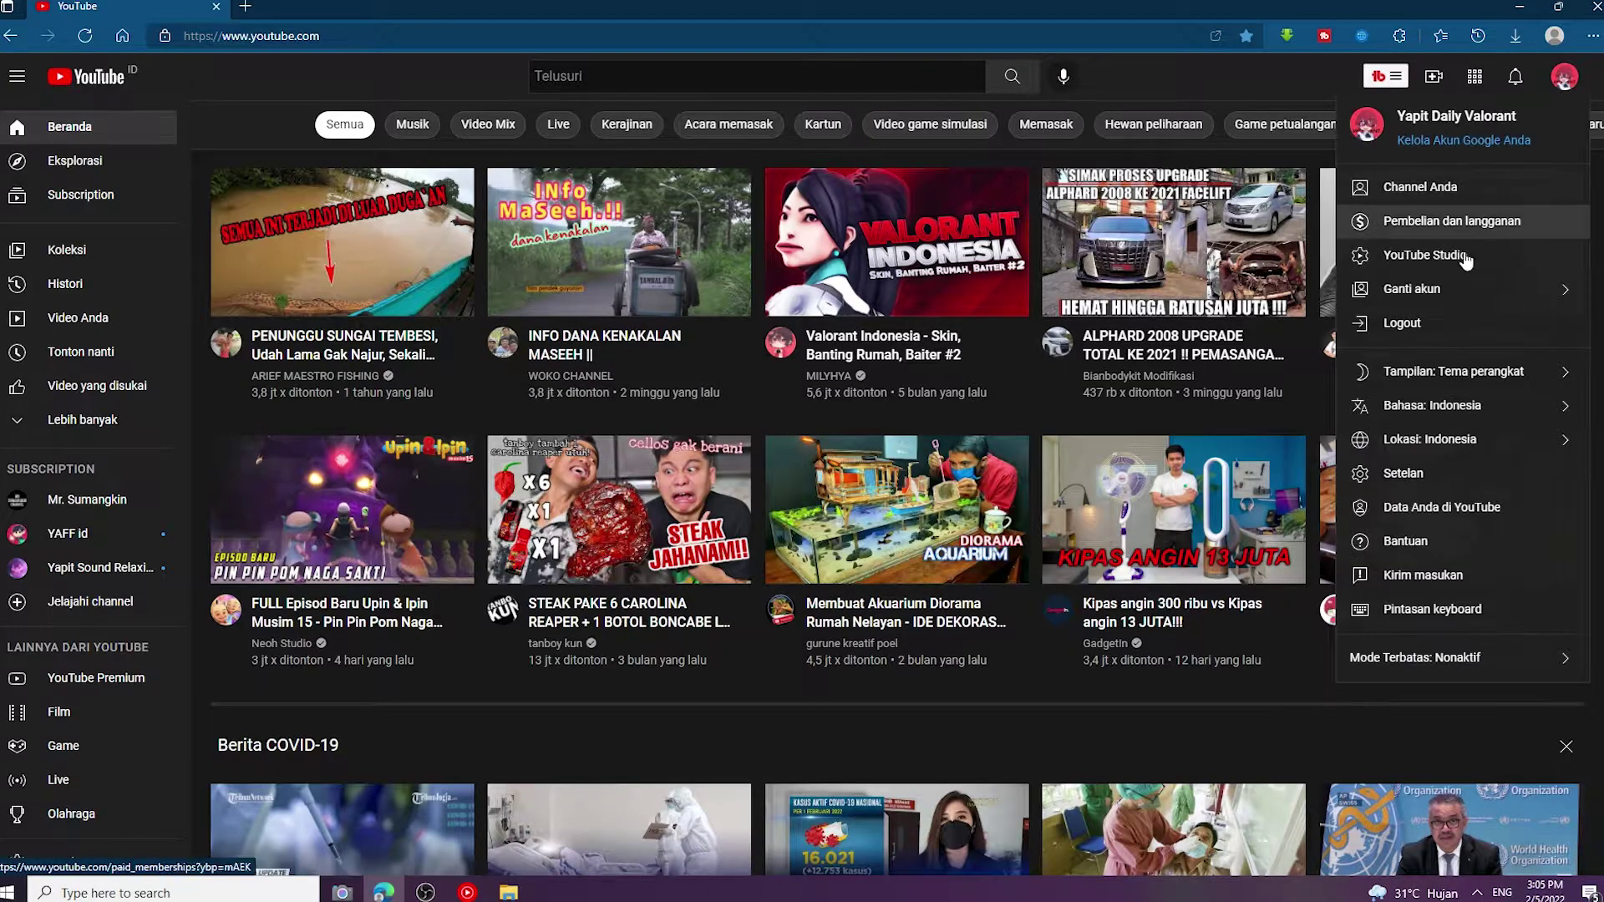
left_click(1362, 250)
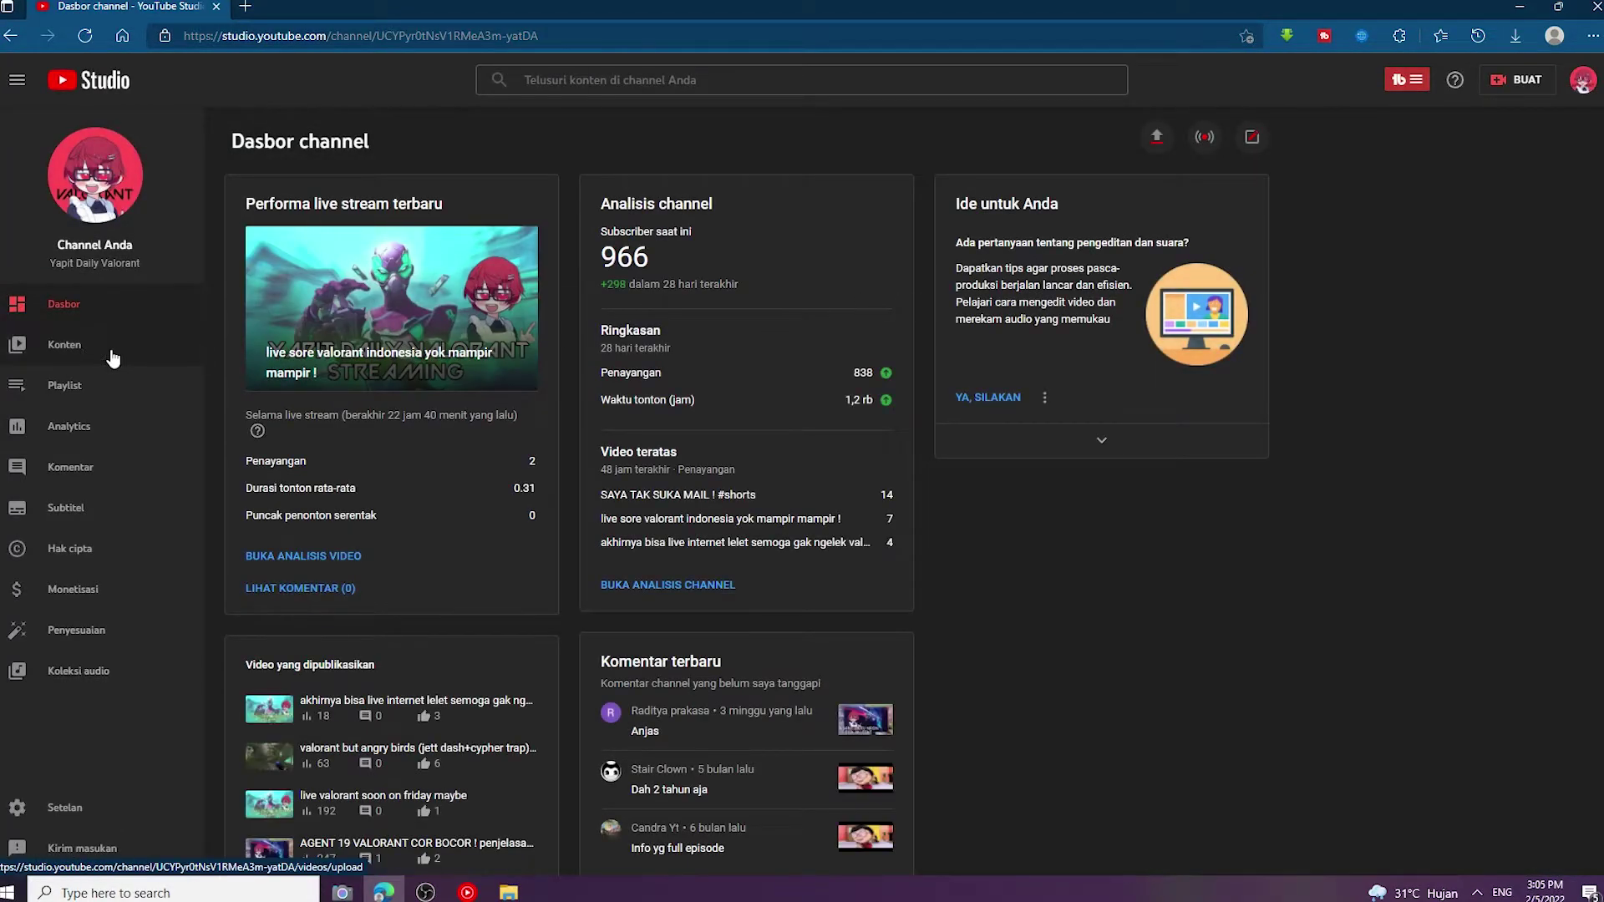
Open the channel's Konten > Live list and bring up the BUAT create menu.
left_click(117, 352)
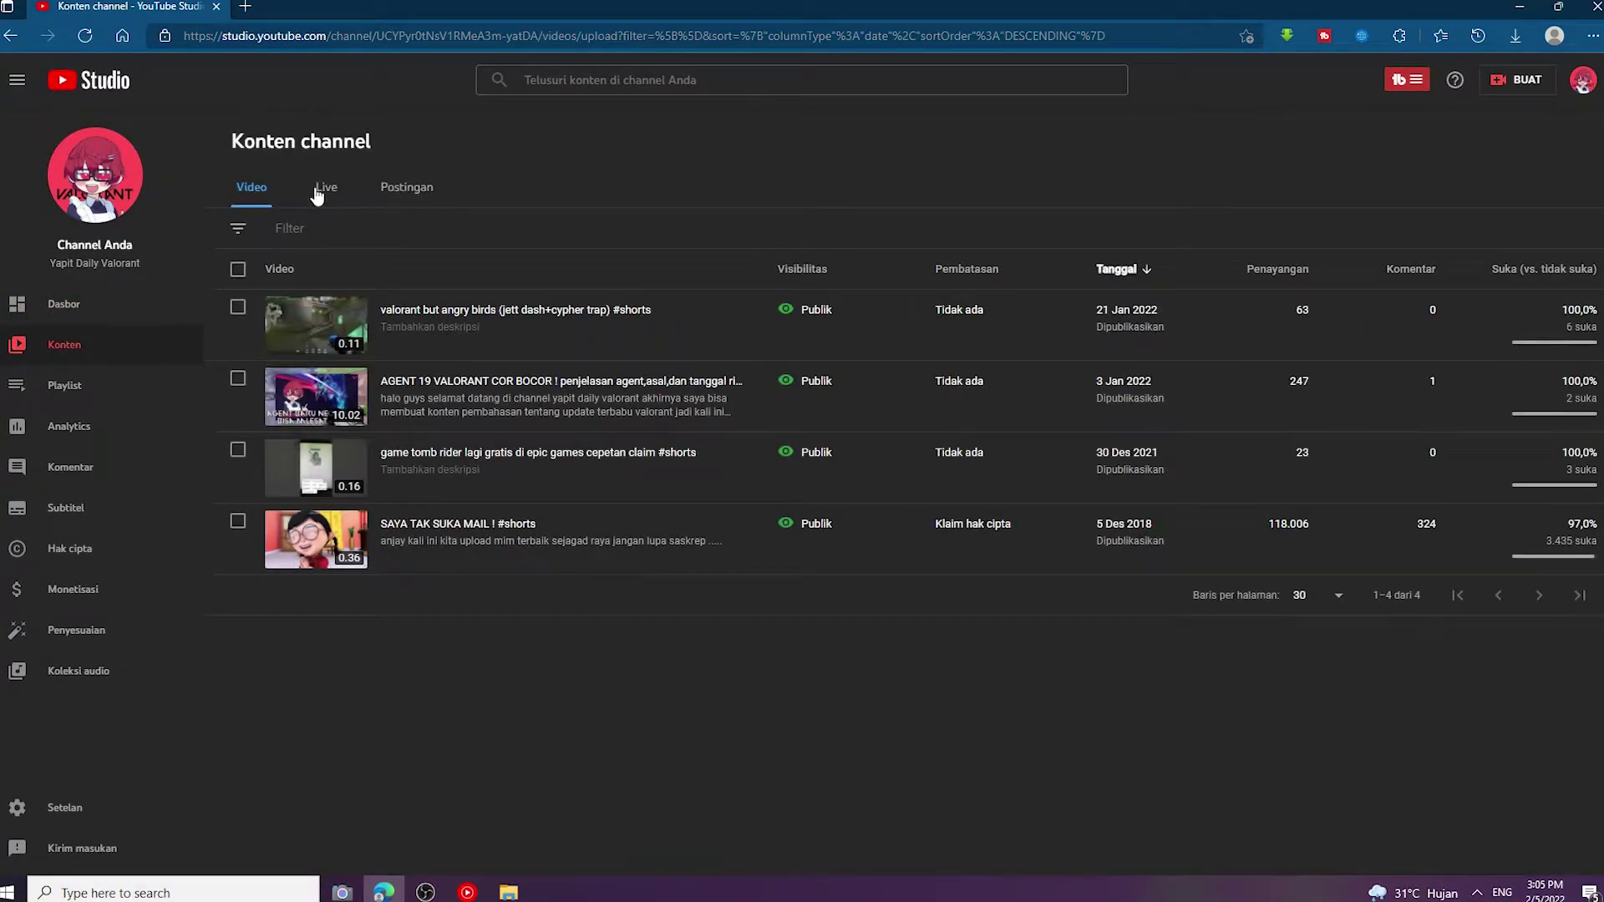
left_click(319, 191)
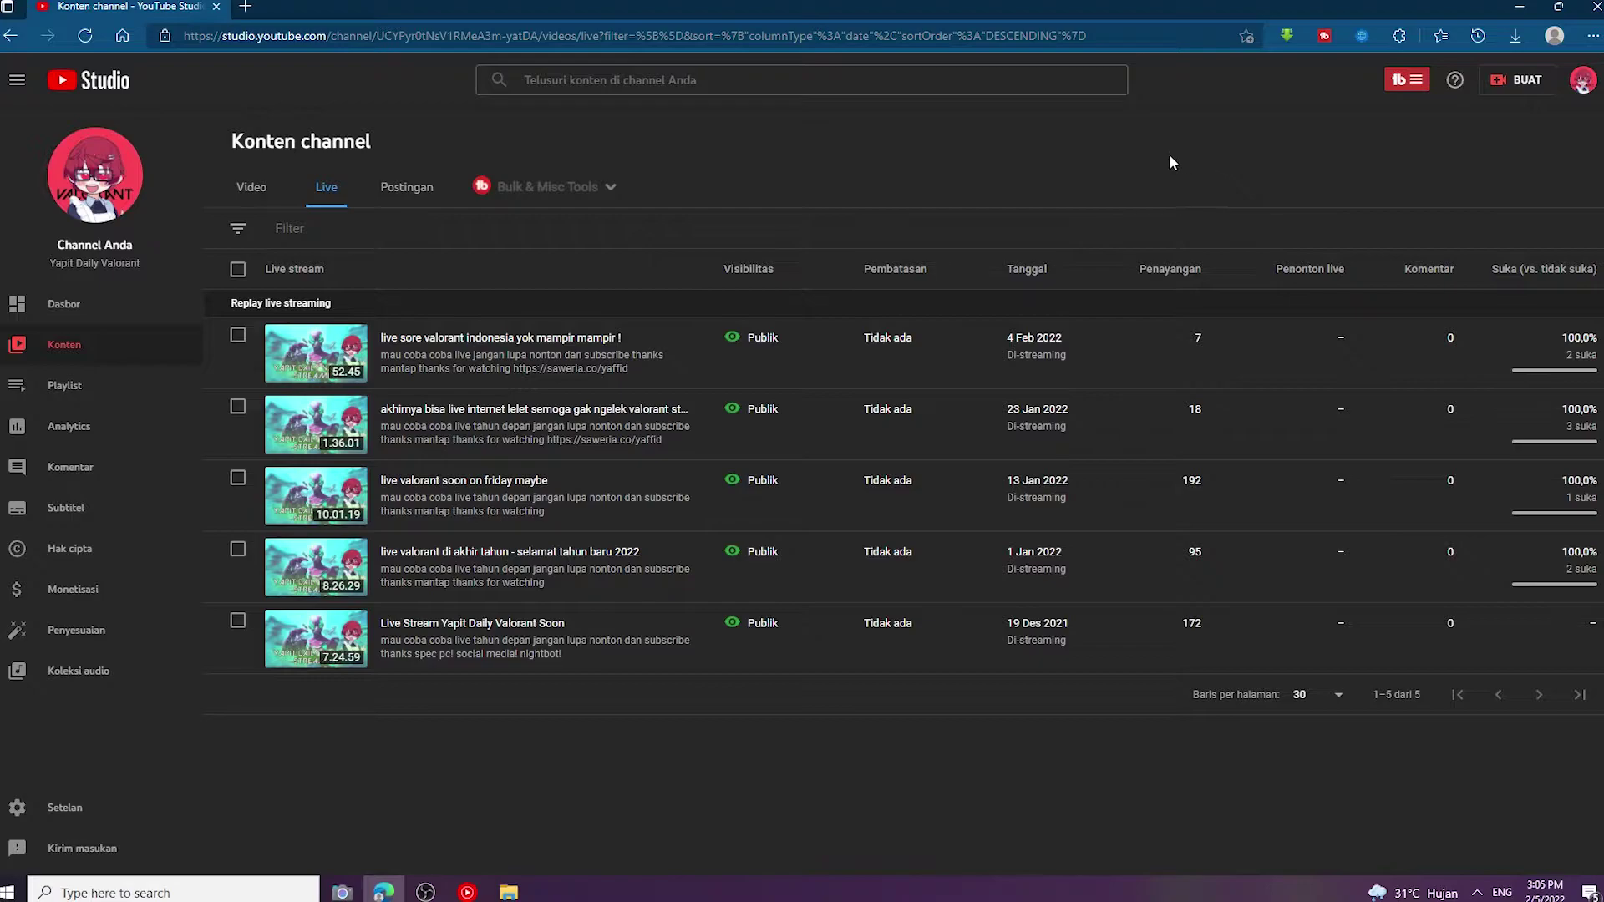
left_click(1529, 77)
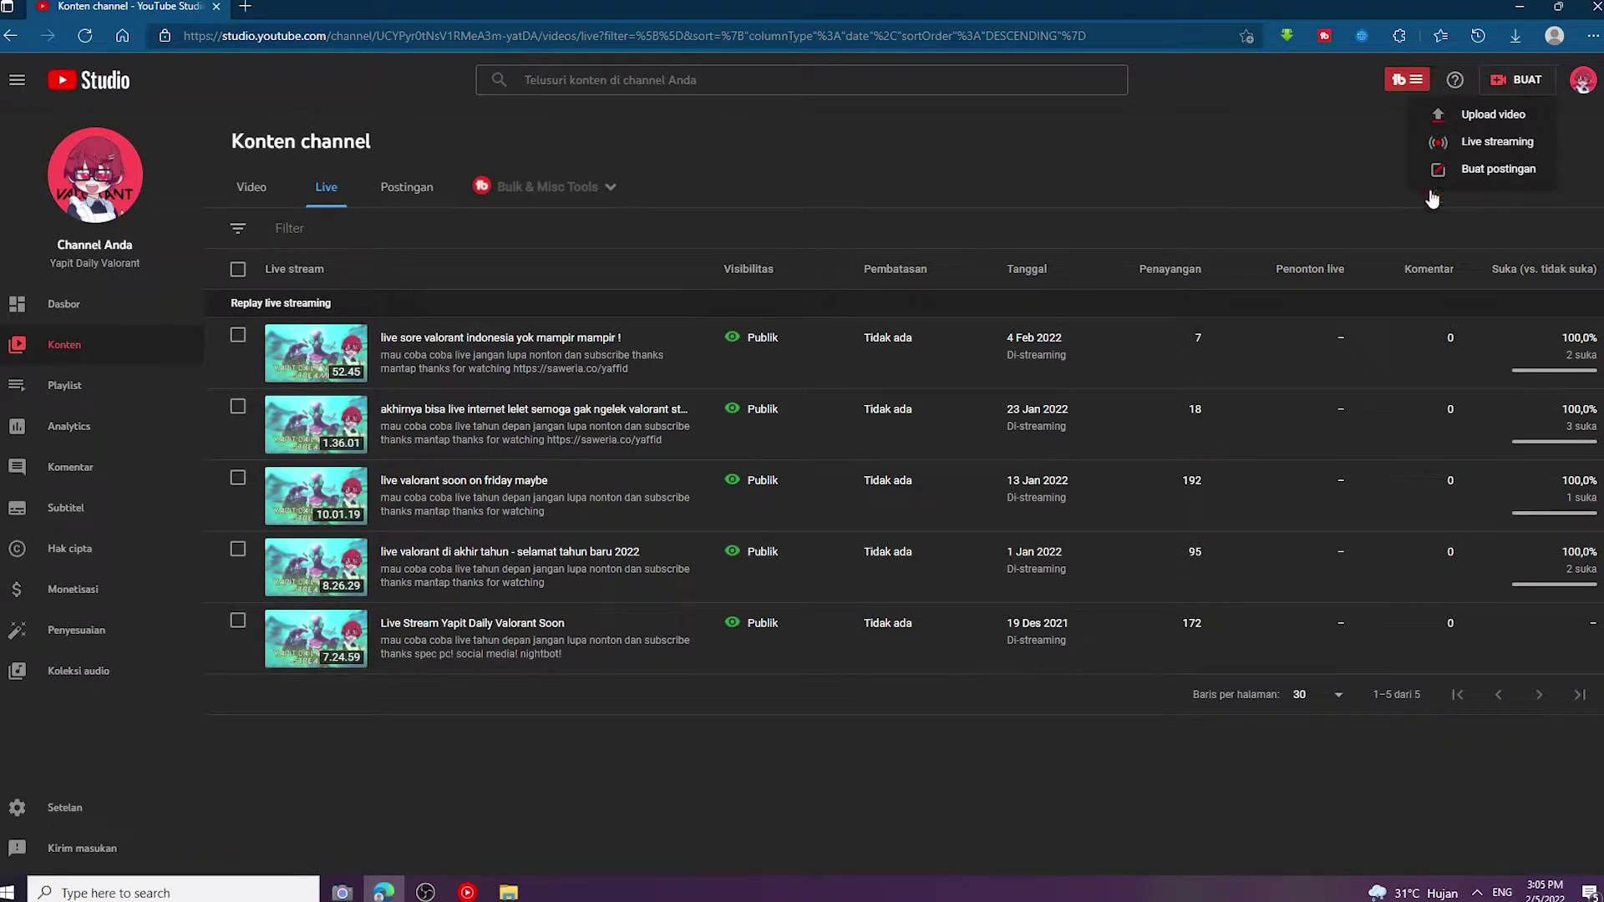
Choose Live streaming, go to Kelola, and start JADWALKAN STREAMING for a new stream.
left_click(1481, 142)
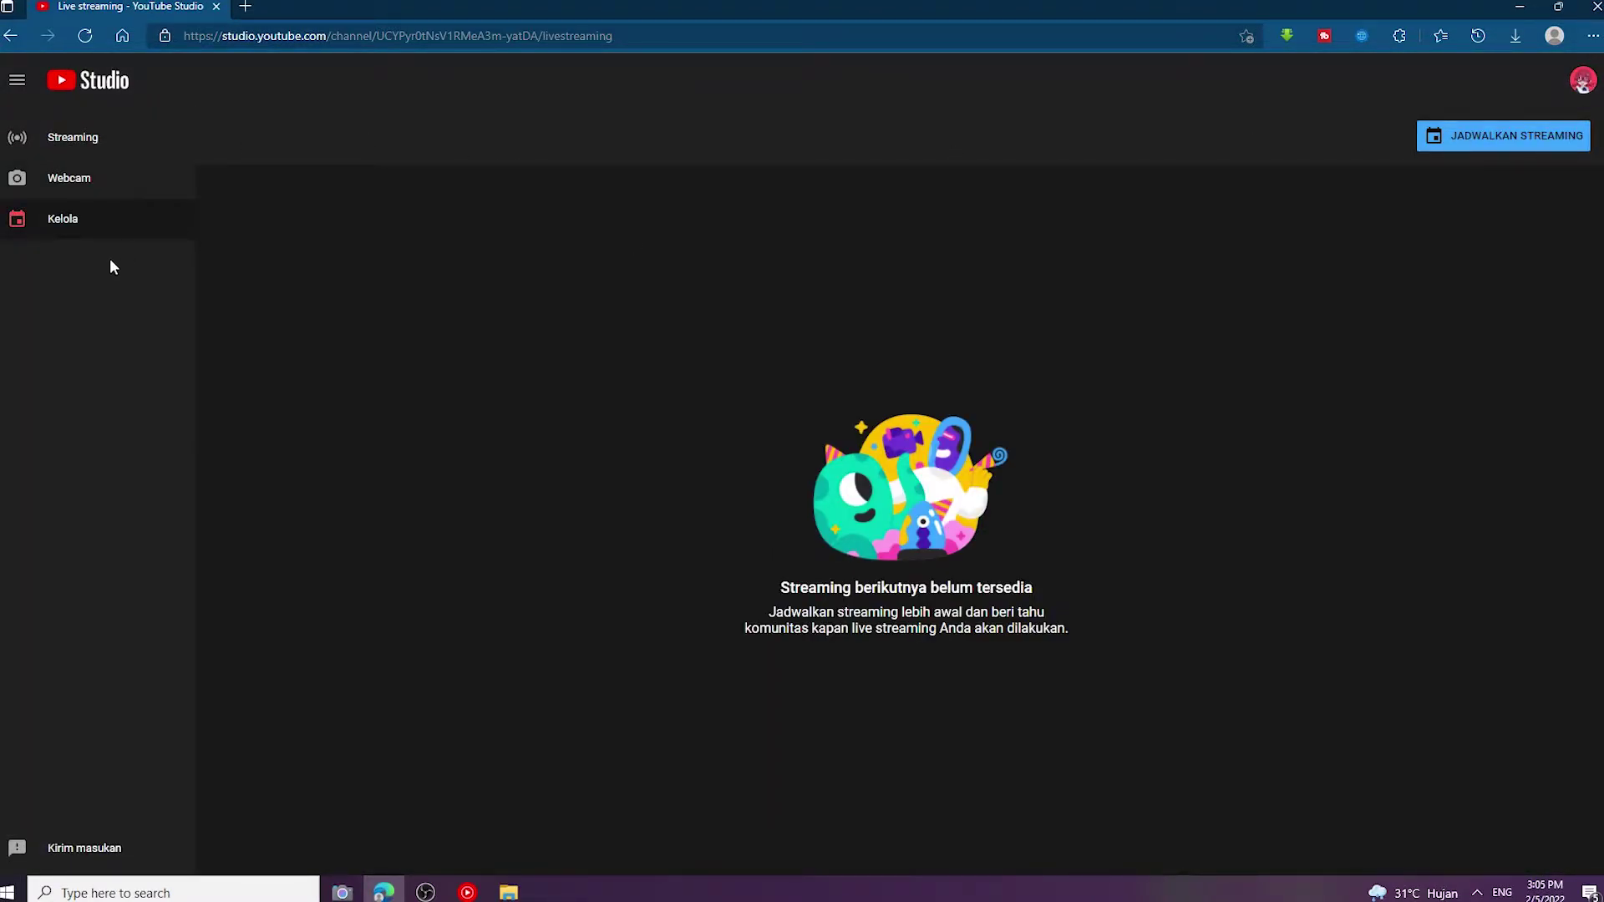
left_click(74, 143)
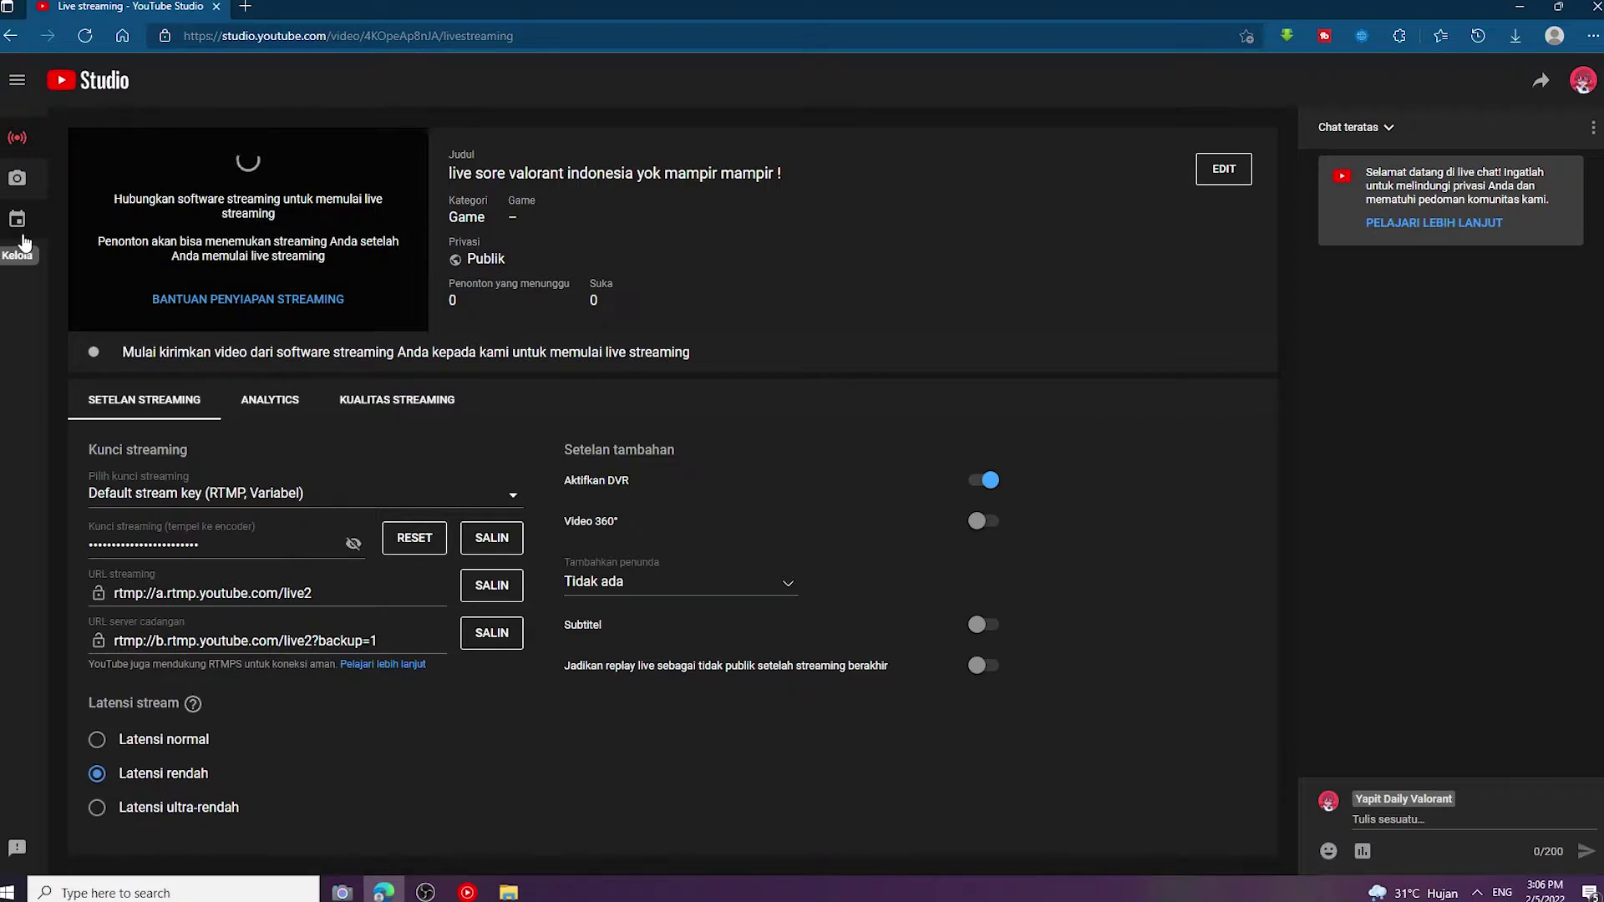
left_click(15, 226)
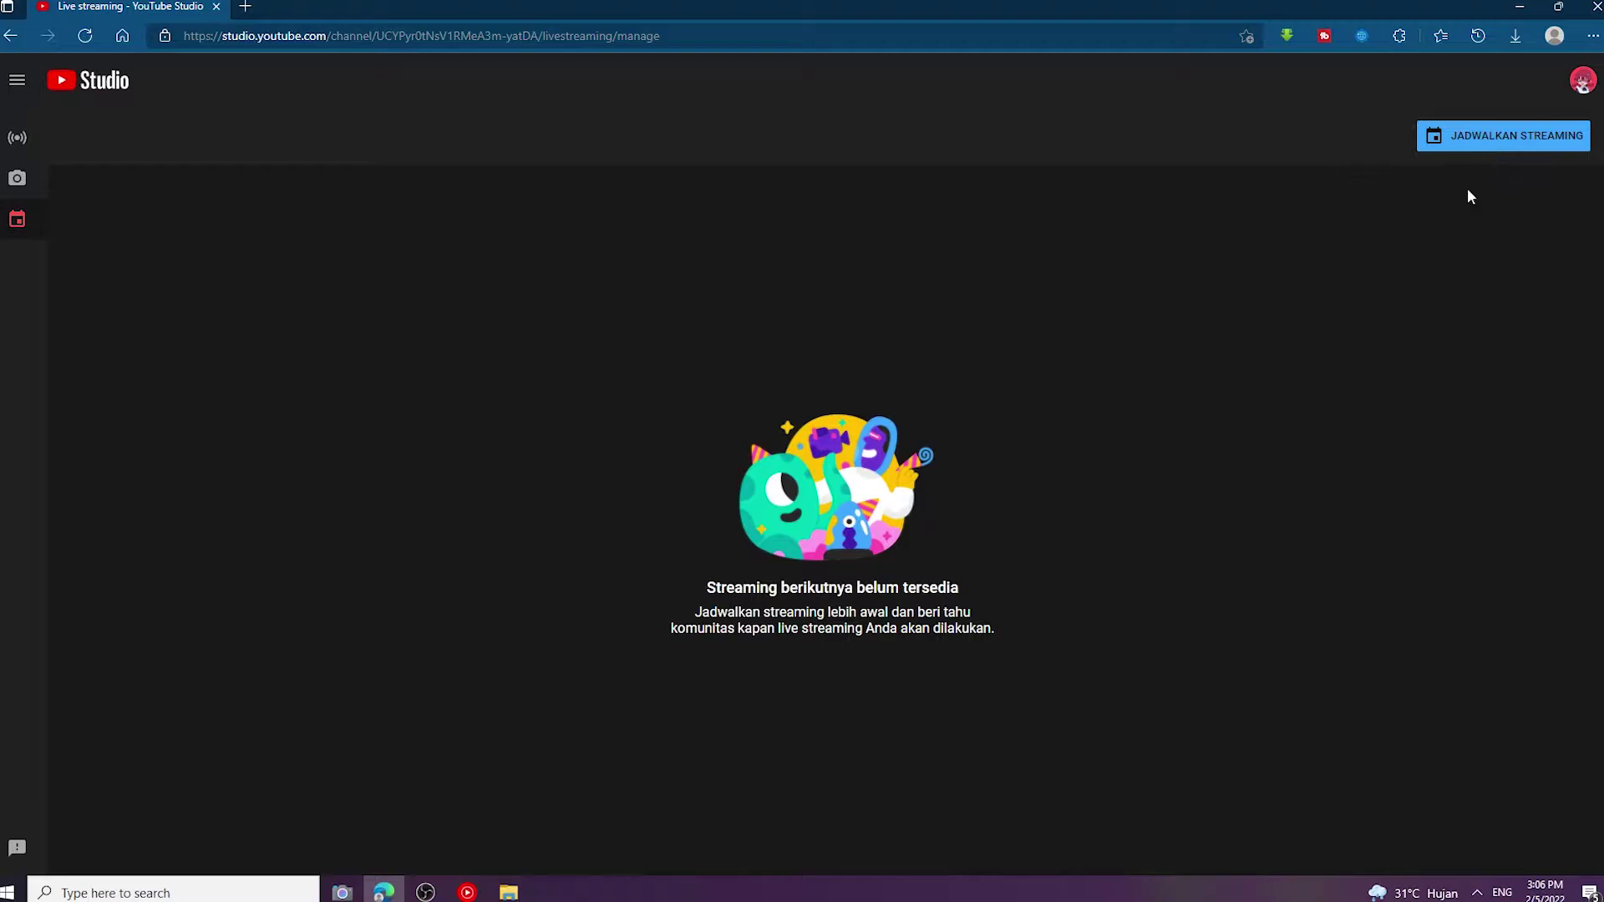
left_click(1487, 144)
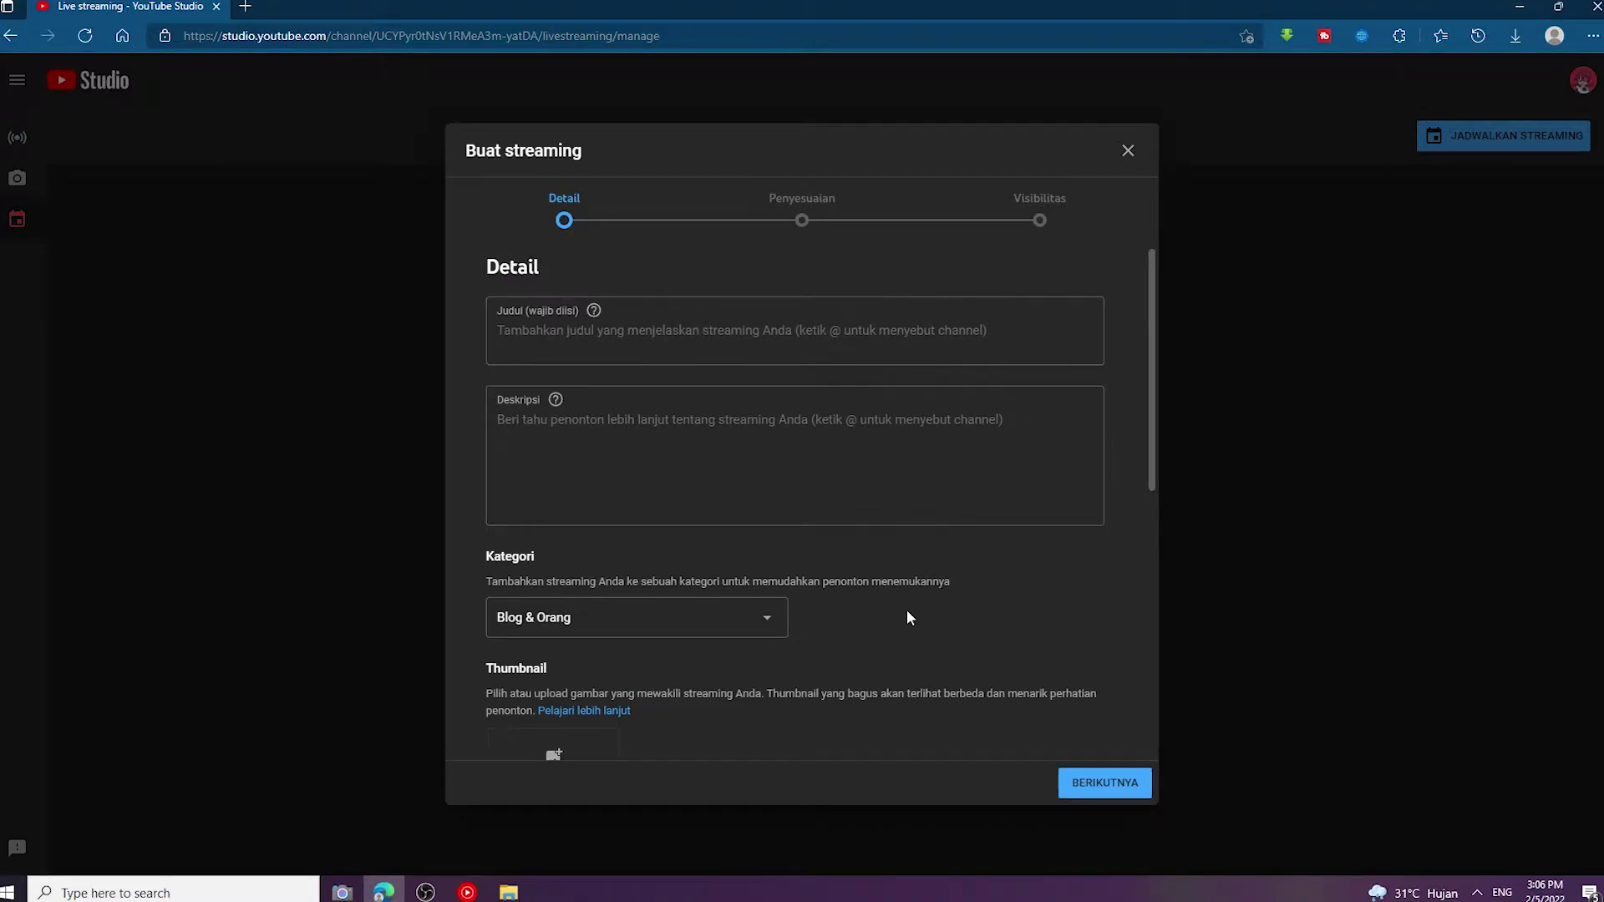
Glance at OBS Studio, then return to the Buat streaming form.
left_click(425, 893)
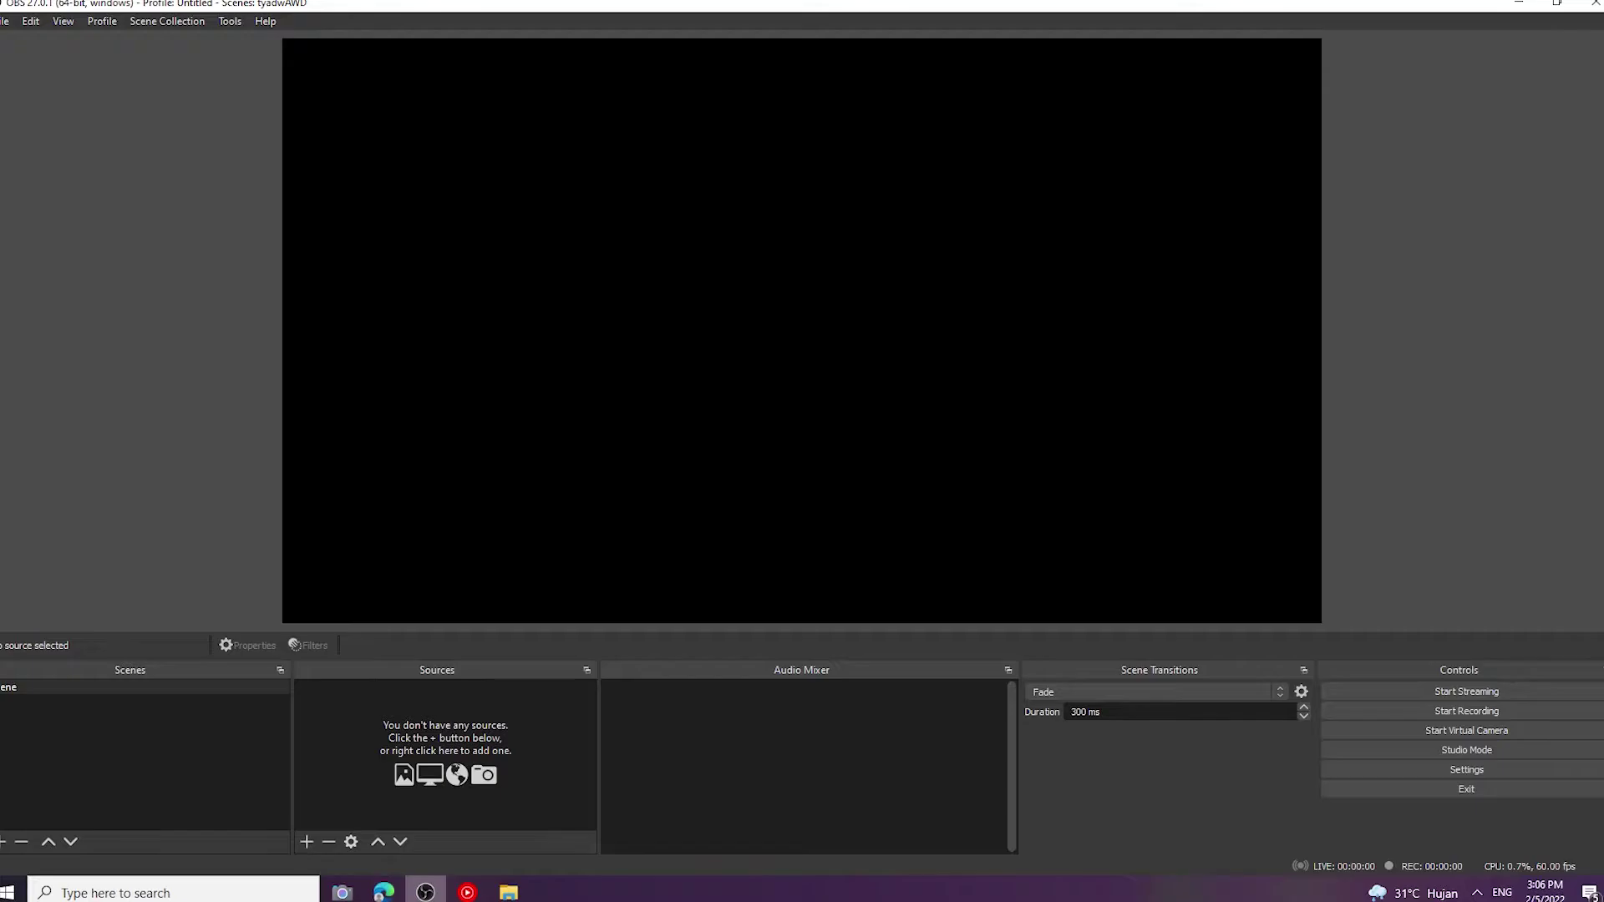
left_click(425, 893)
left_click(425, 892)
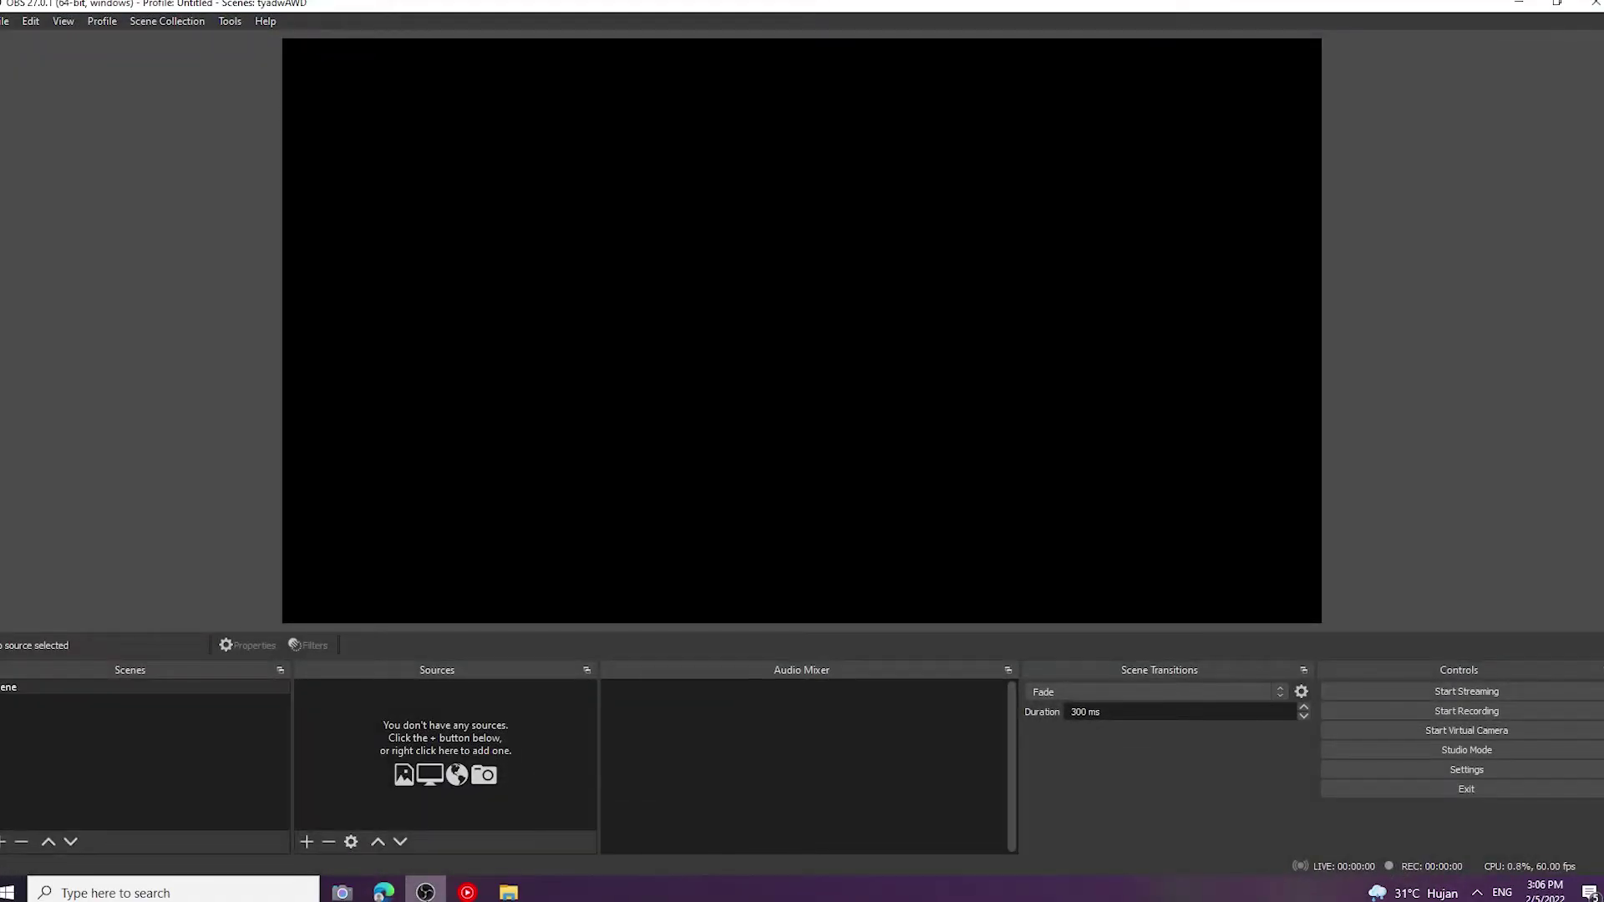
left_click(436, 896)
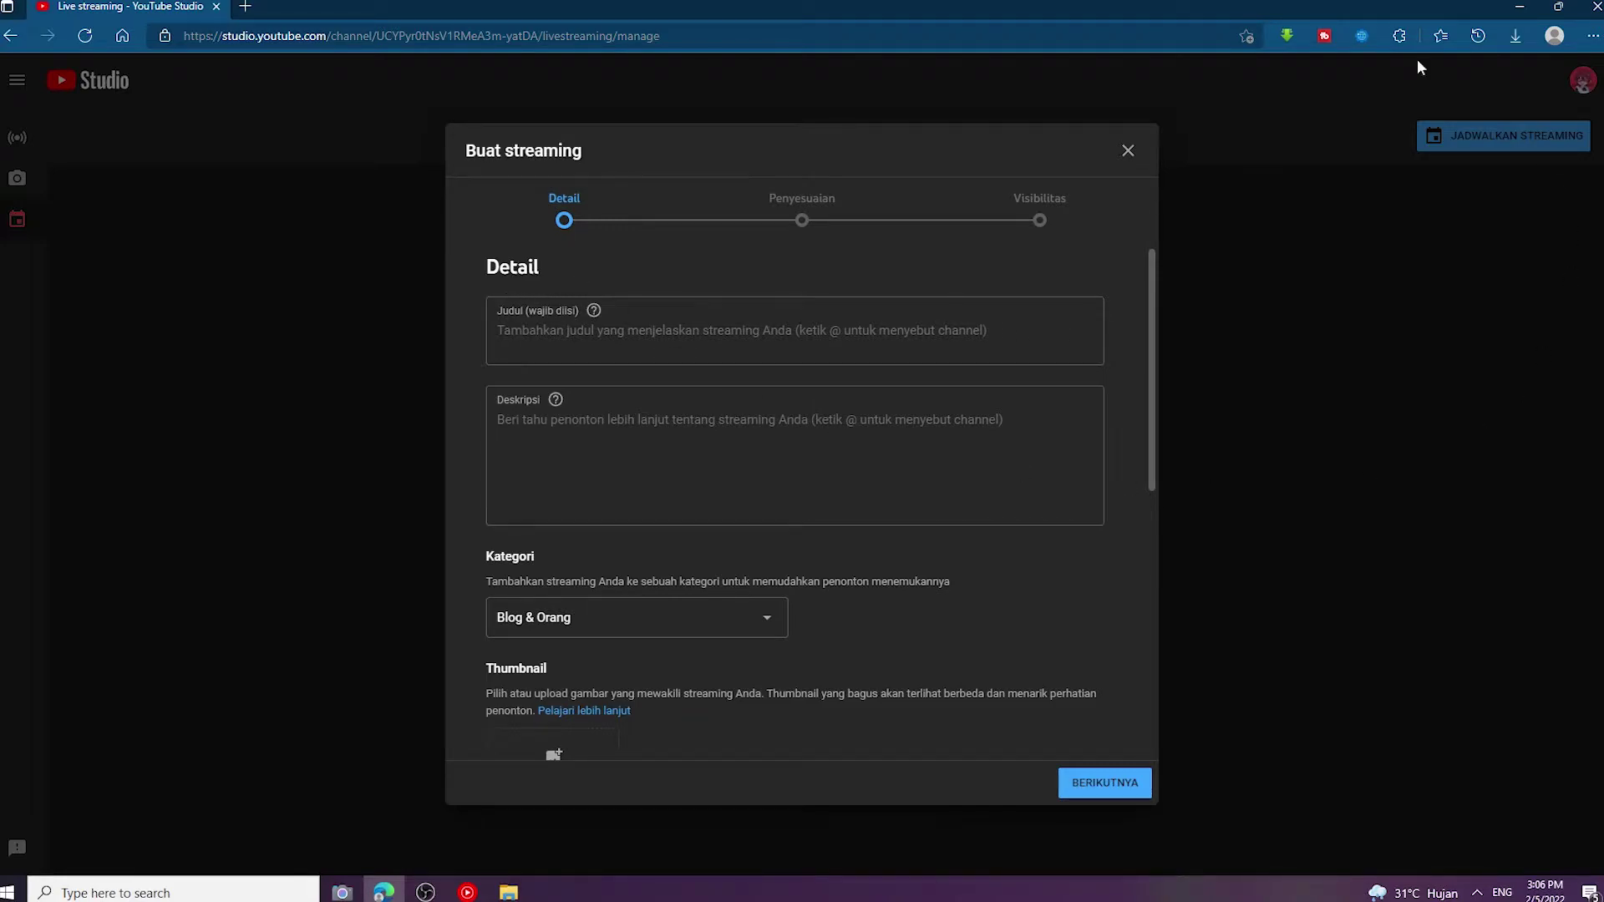
Title the stream 'live 1', step through both BERIKUTNYA pages keeping Publik, and finish.
left_click(637, 351)
scroll(766, 376, "down", 6)
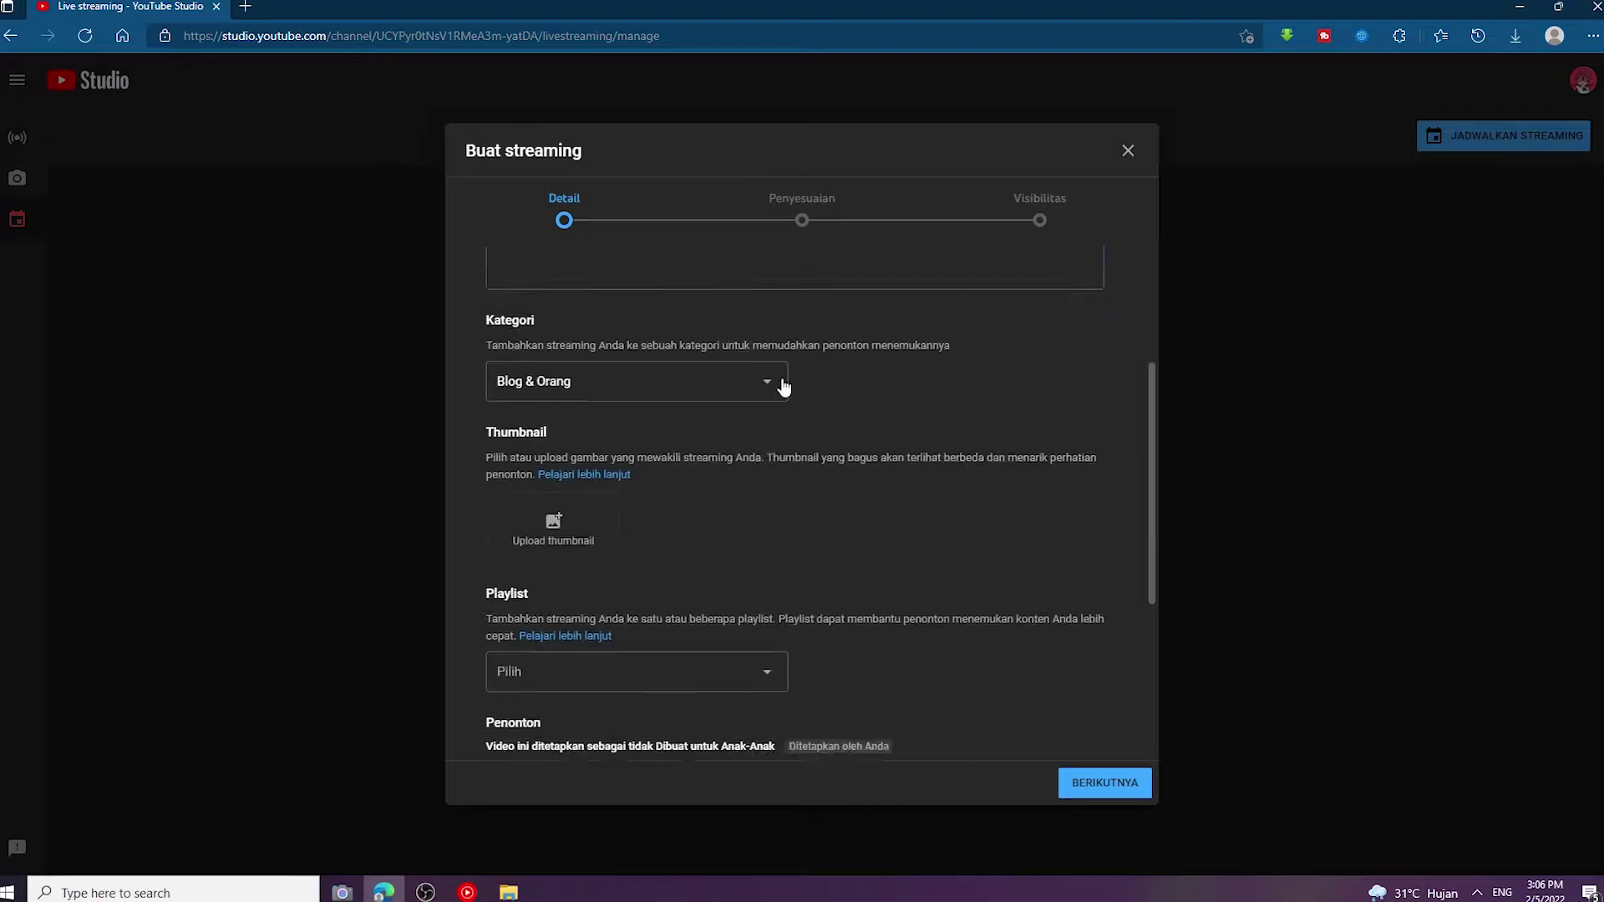
scroll(744, 443, "up", 6)
scroll(648, 418, "down", 6)
scroll(665, 421, "up", 6)
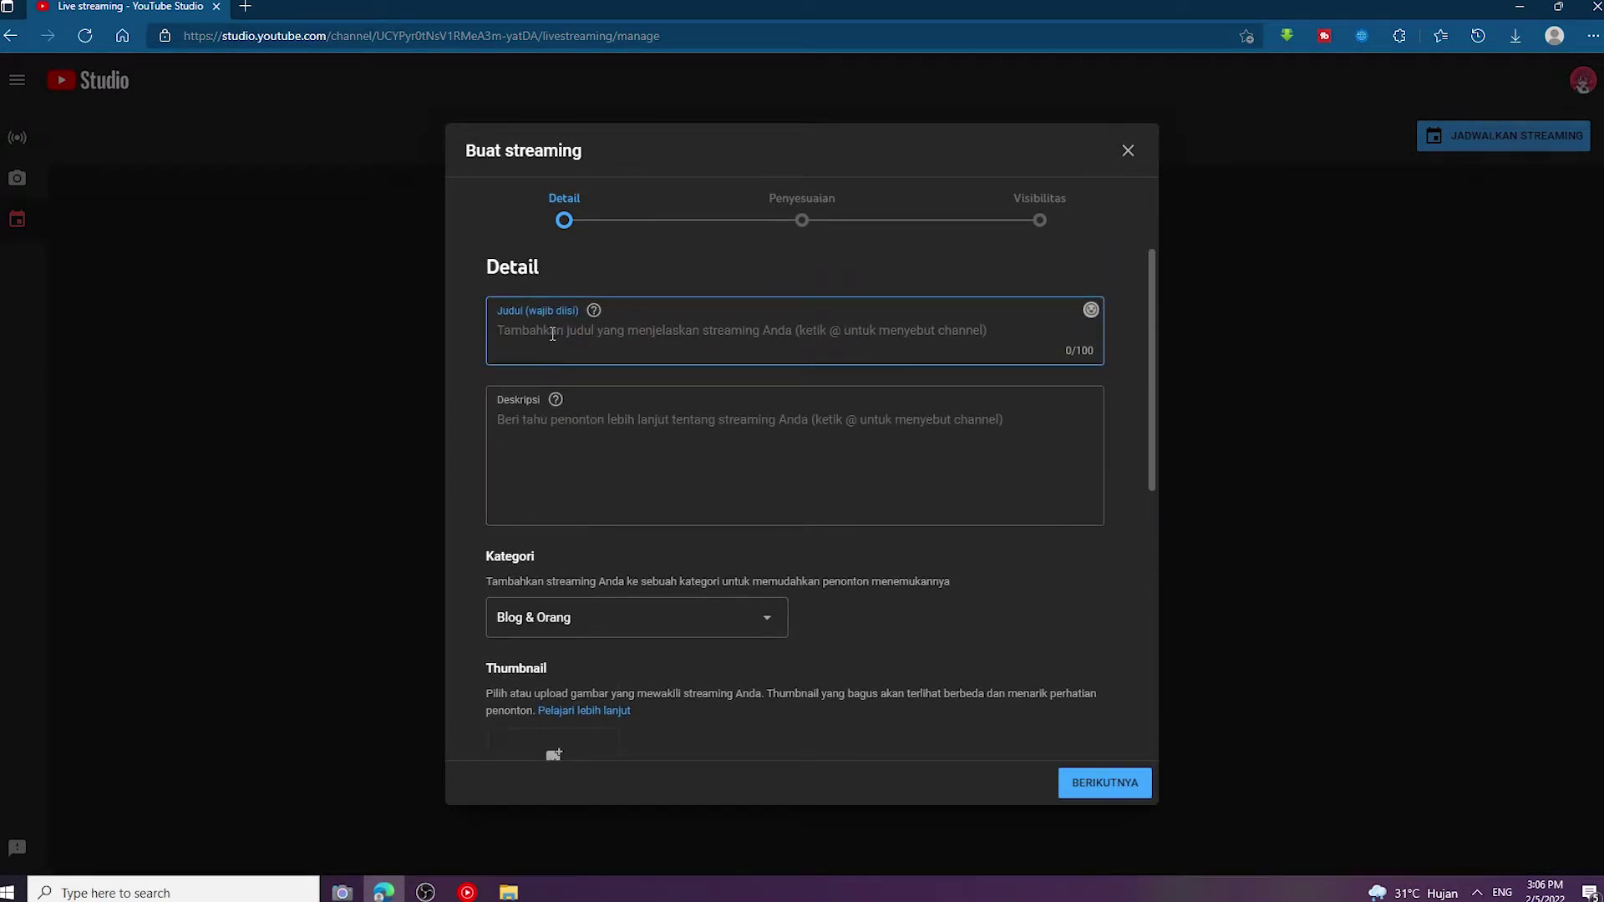
type("live 1")
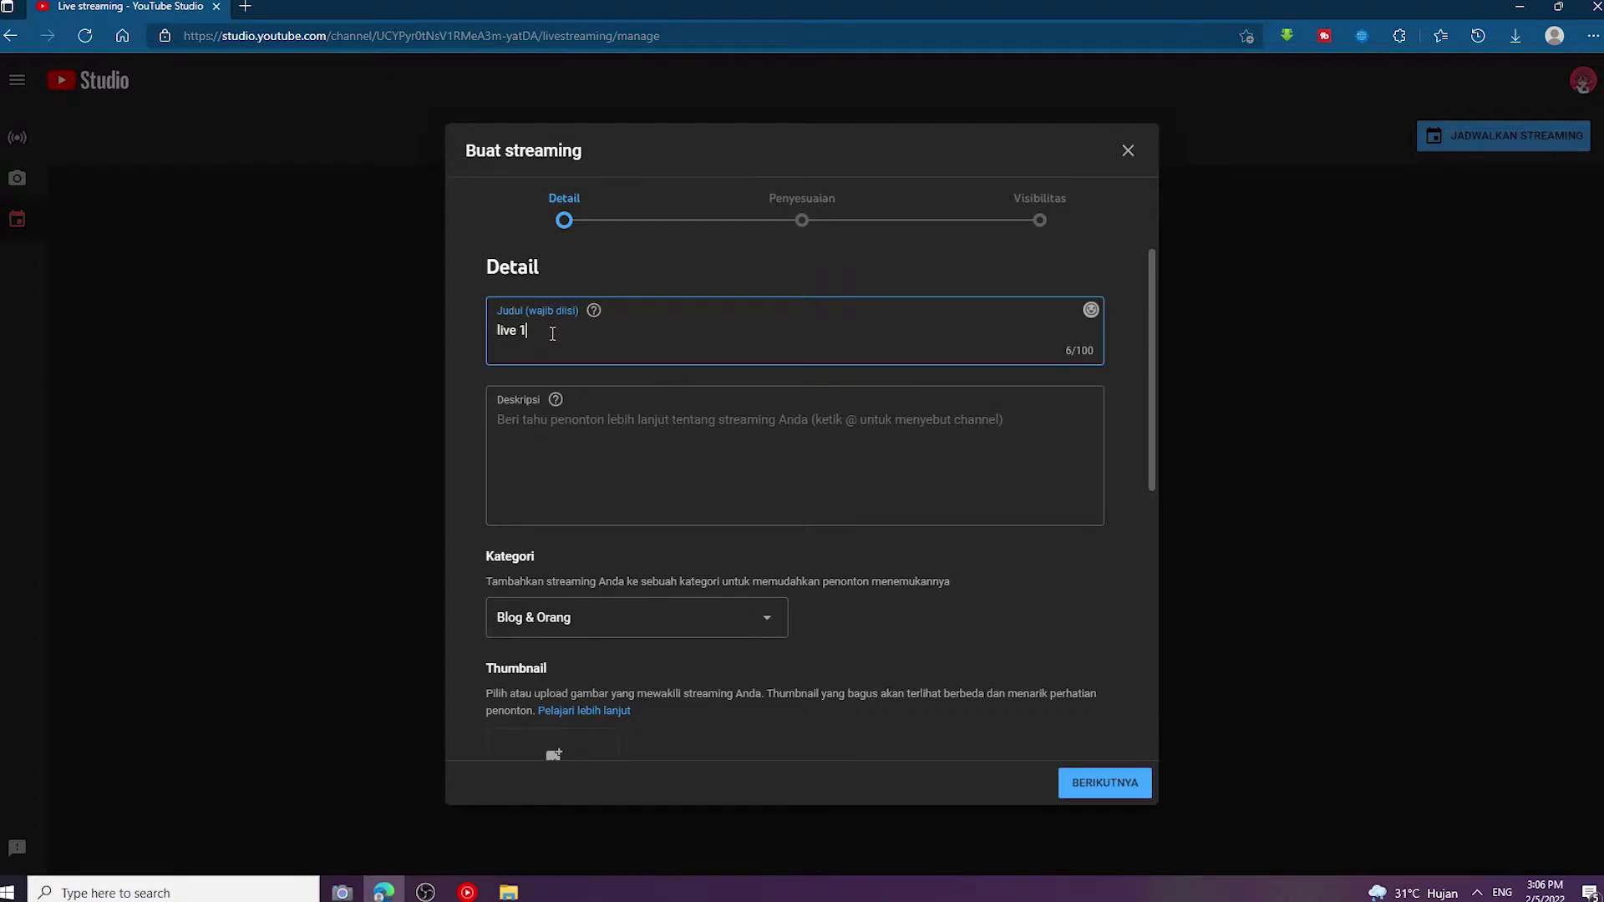
scroll(854, 622, "down", 8)
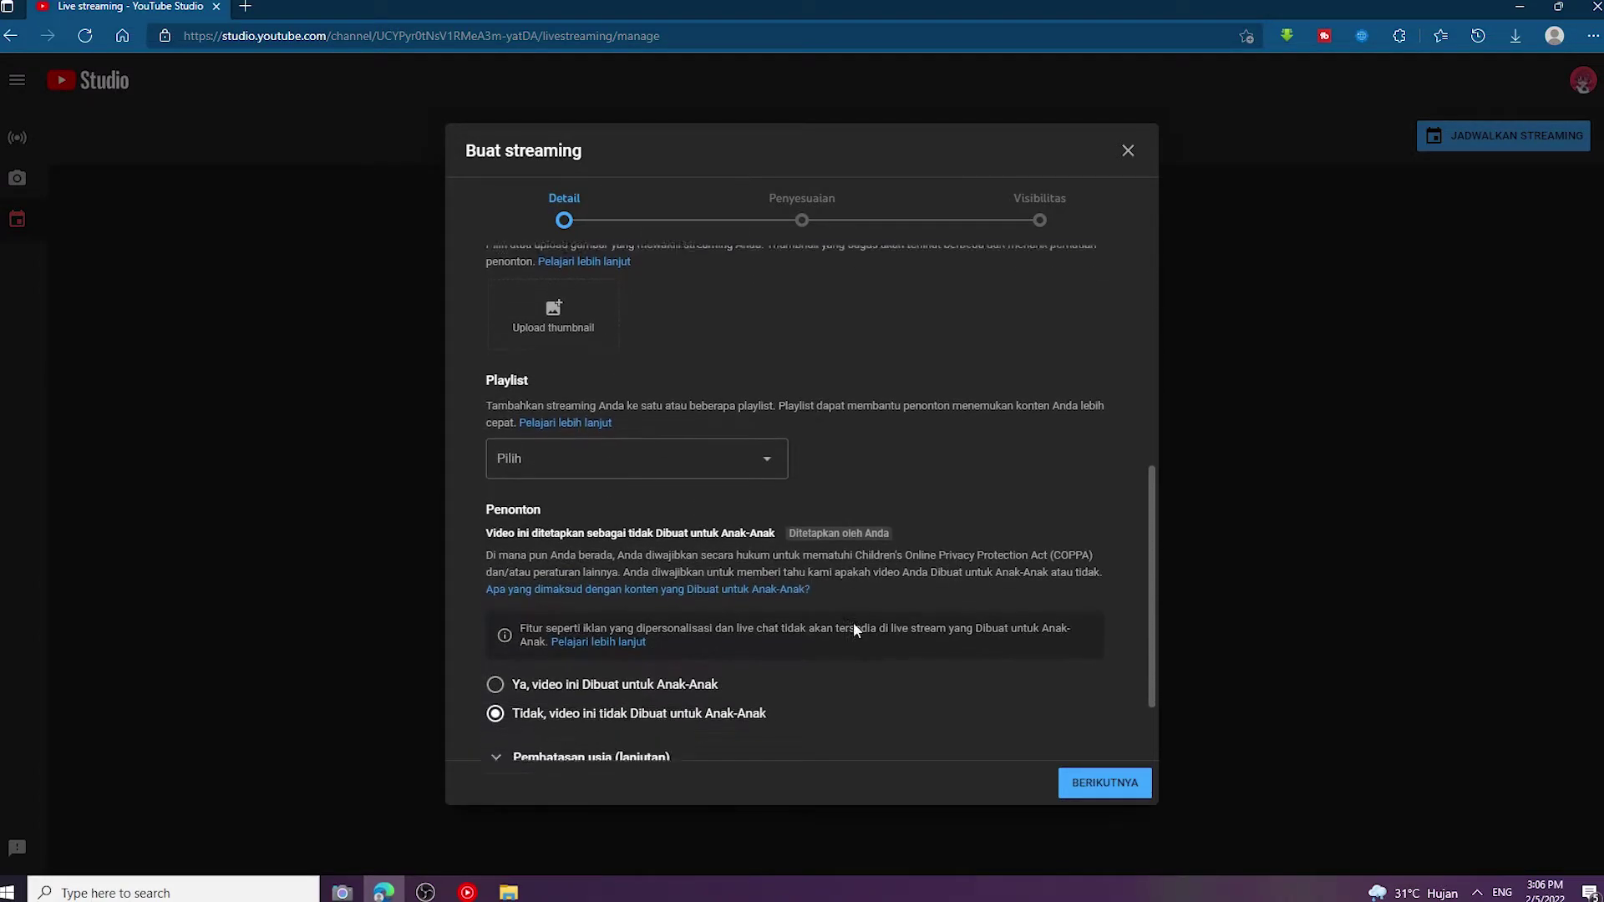
left_click(1107, 785)
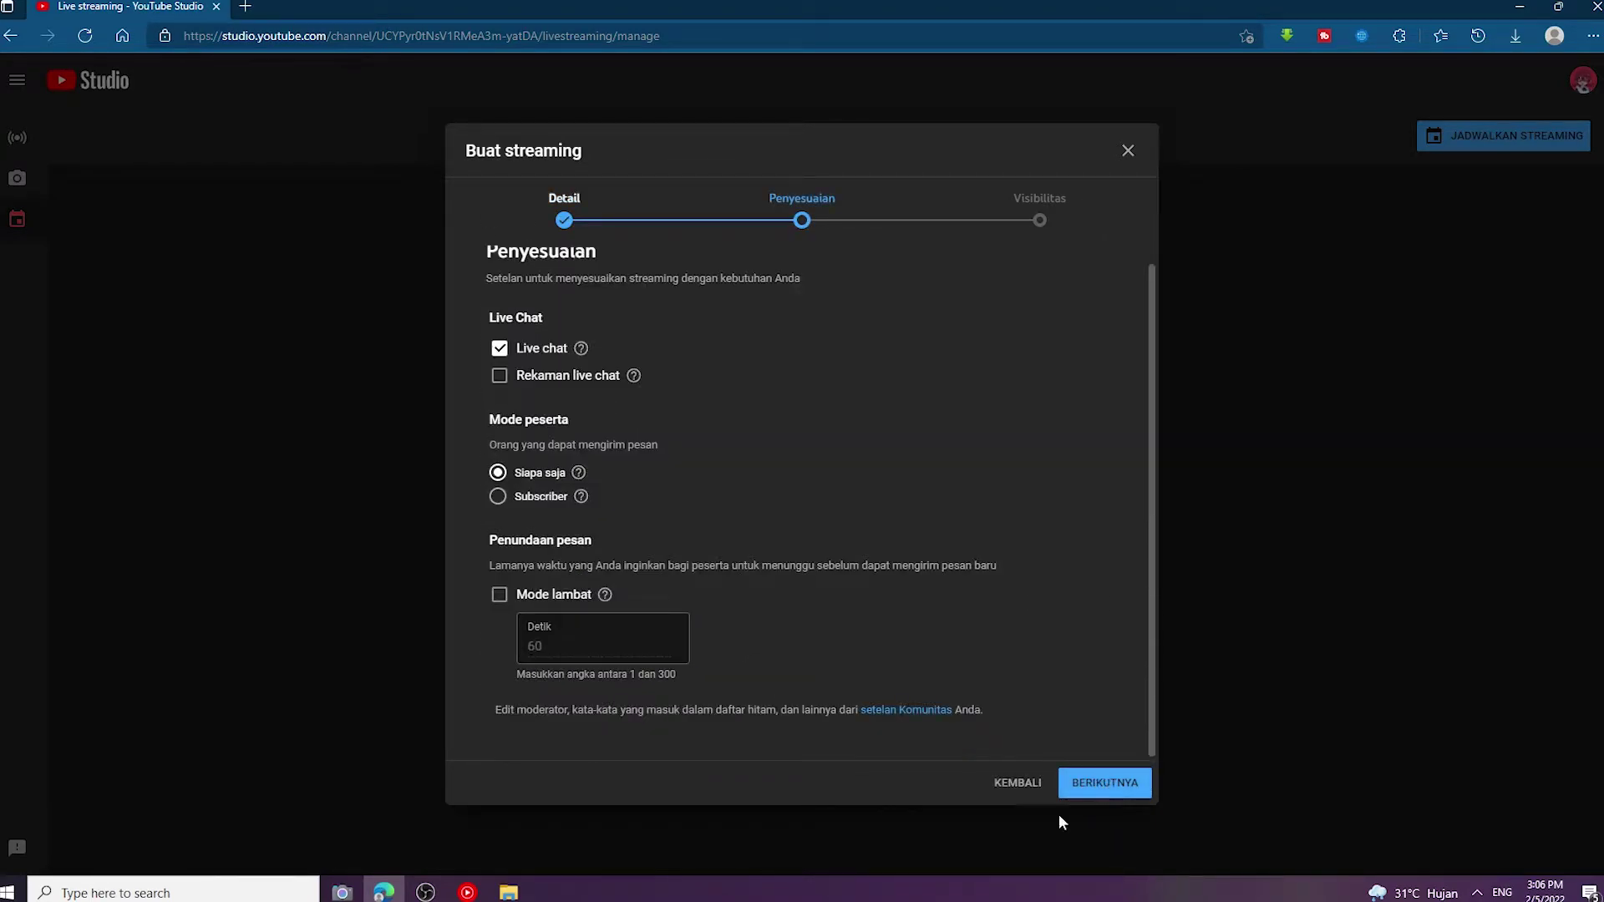
left_click(1087, 777)
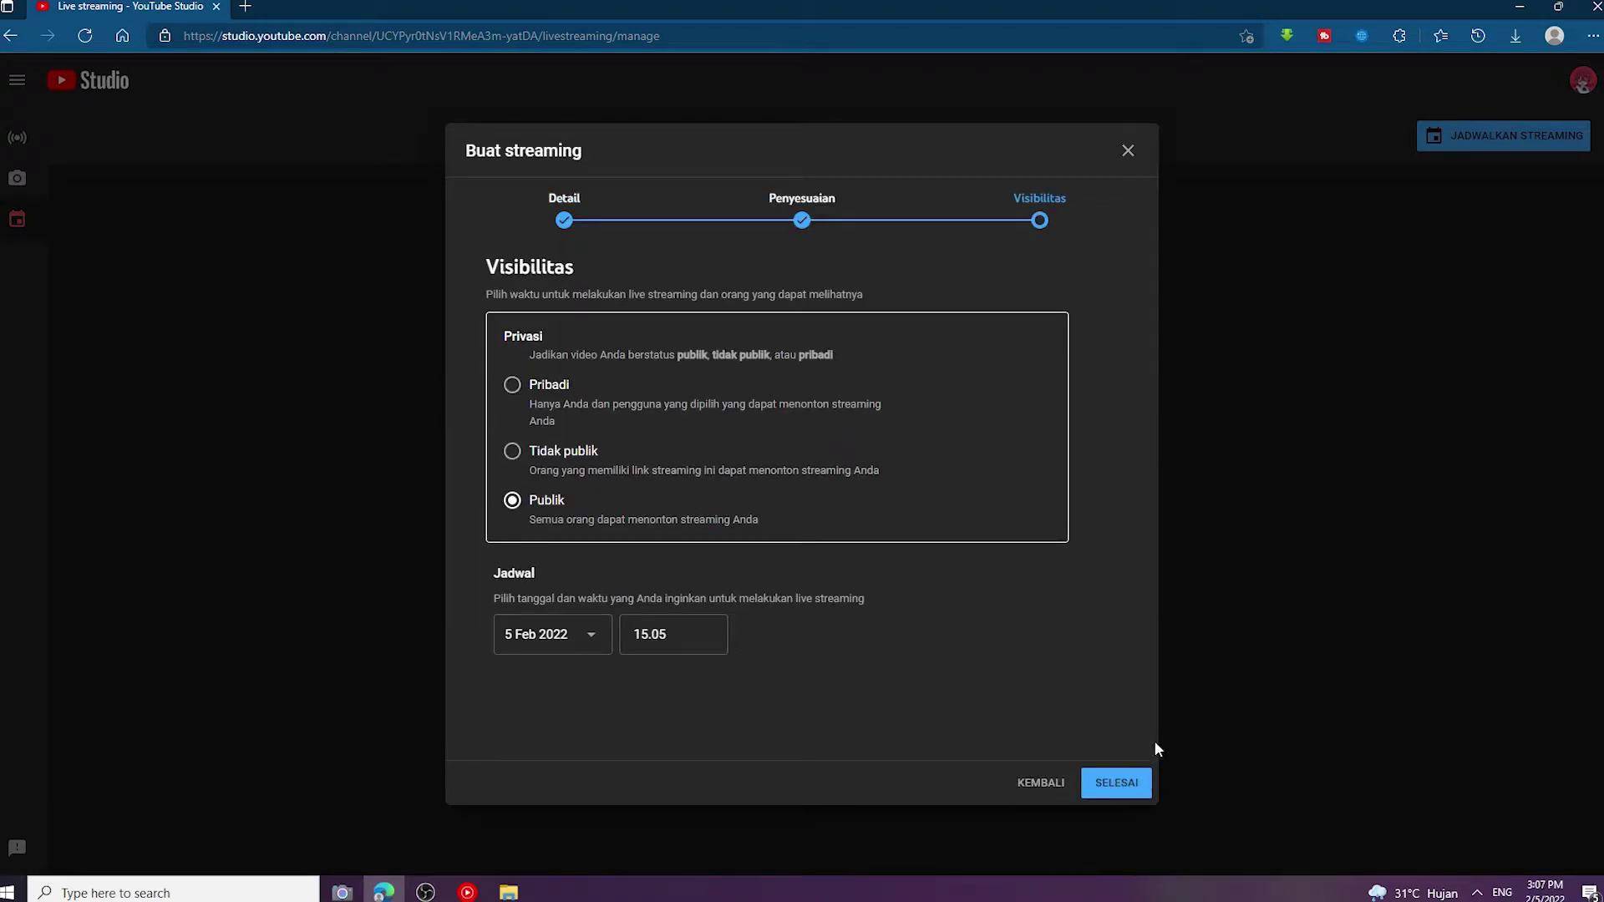
left_click(1127, 789)
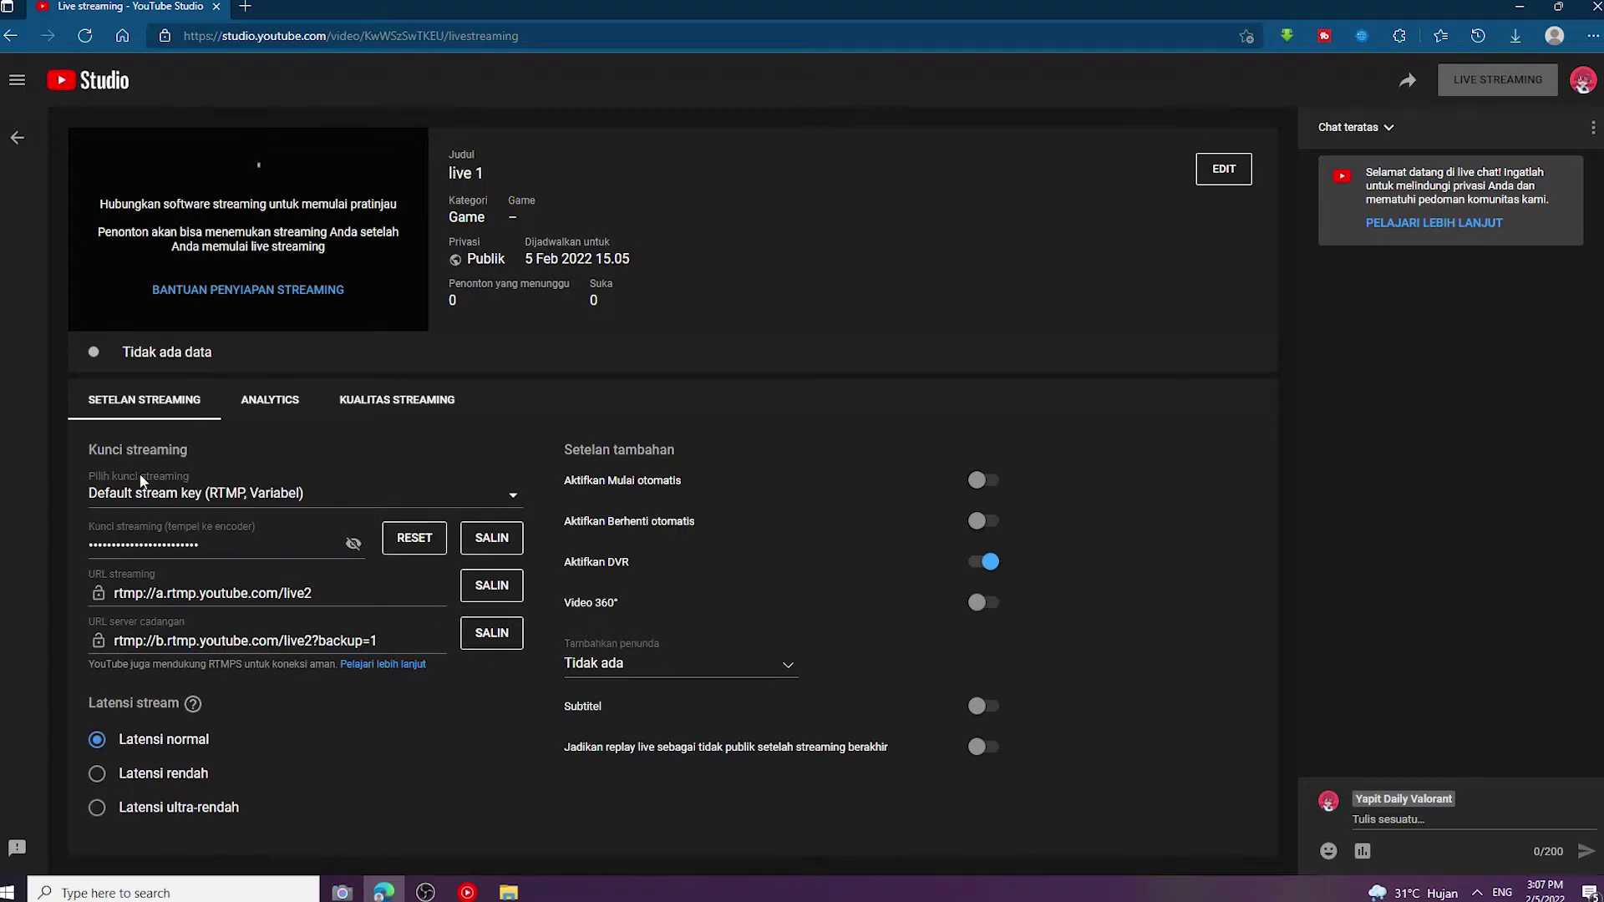
Check OBS Studio beside the live 1 stream settings and briefly reveal the stream key.
left_click_drag(138, 455, 192, 450)
left_click(393, 622)
left_click(428, 889)
left_click(1557, 9)
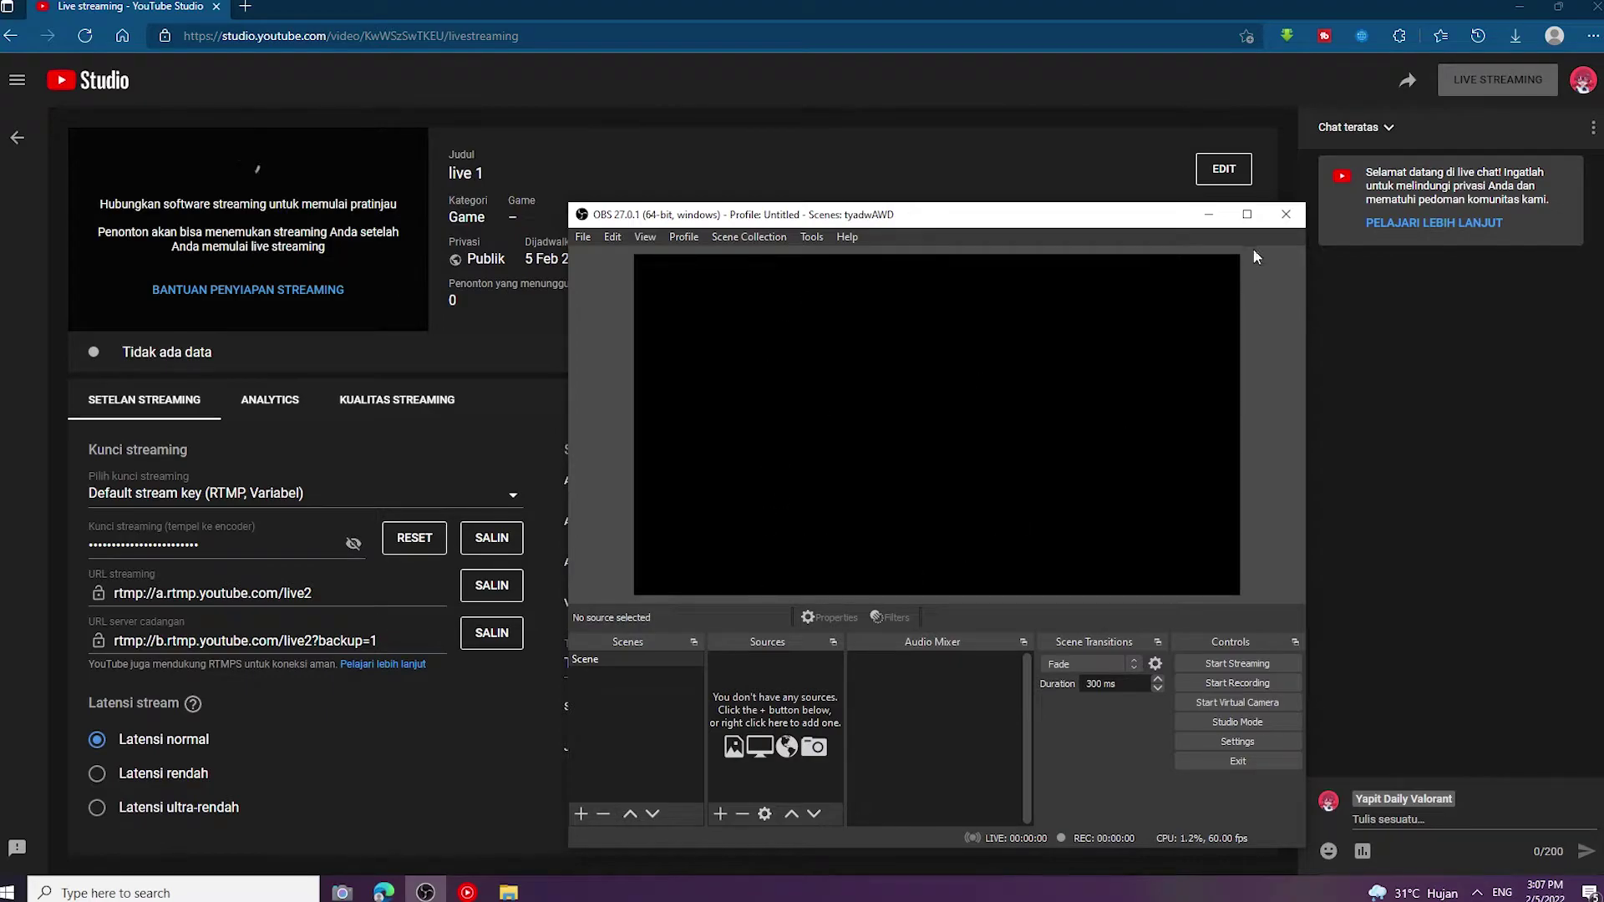
left_click(1208, 215)
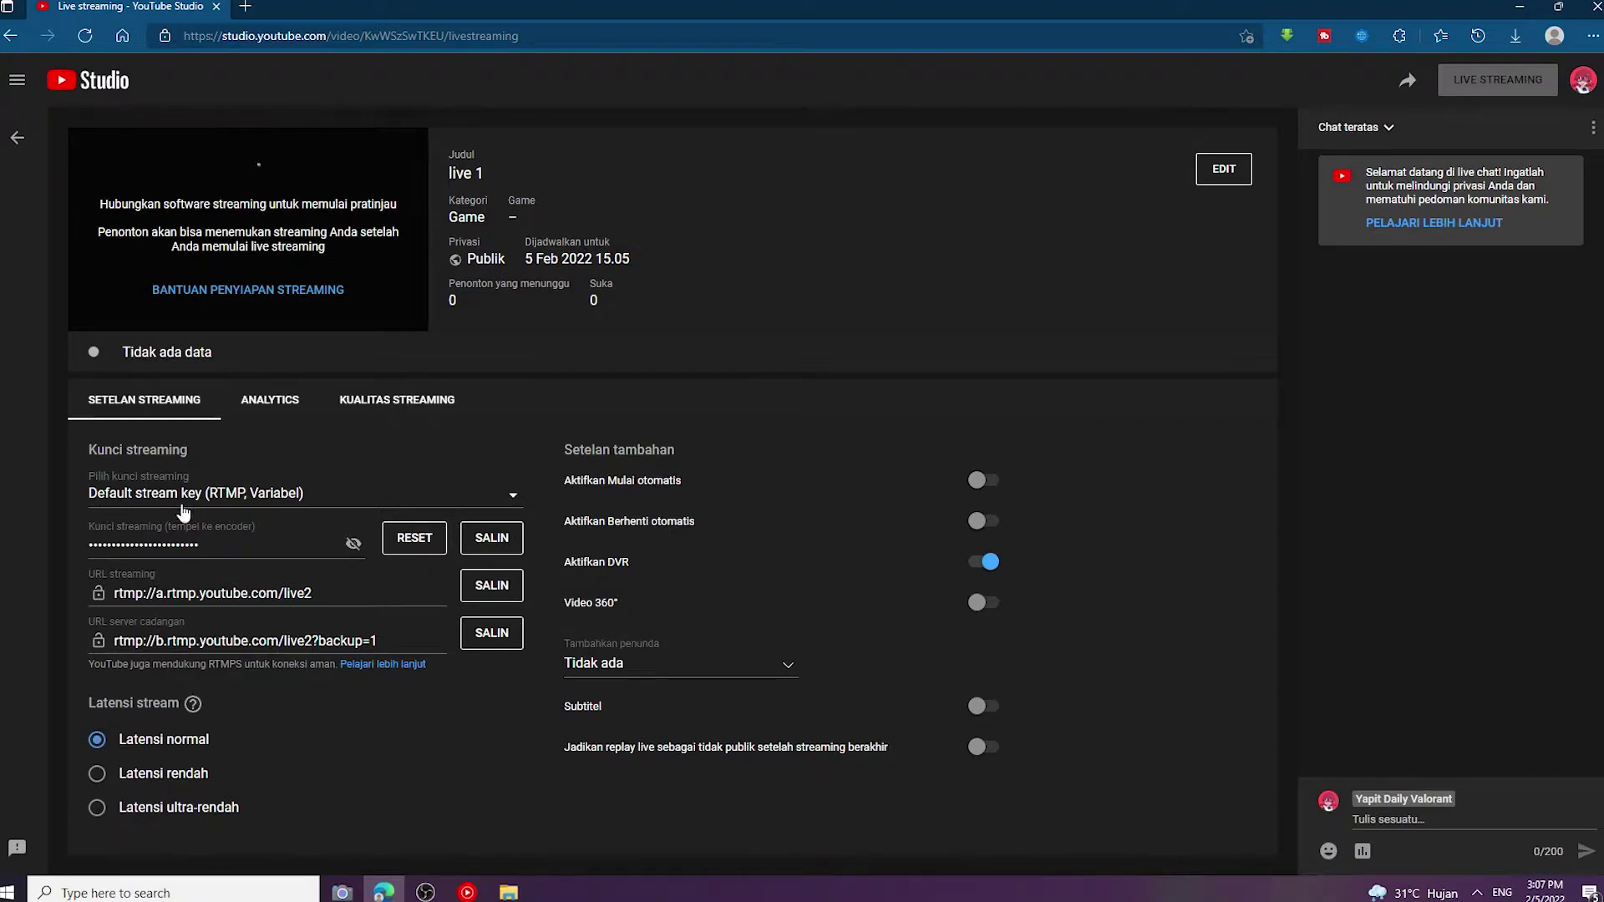
left_click(354, 547)
left_click(353, 545)
Create a new stream key named 'live 1' for the live 1 stream.
left_click(152, 469)
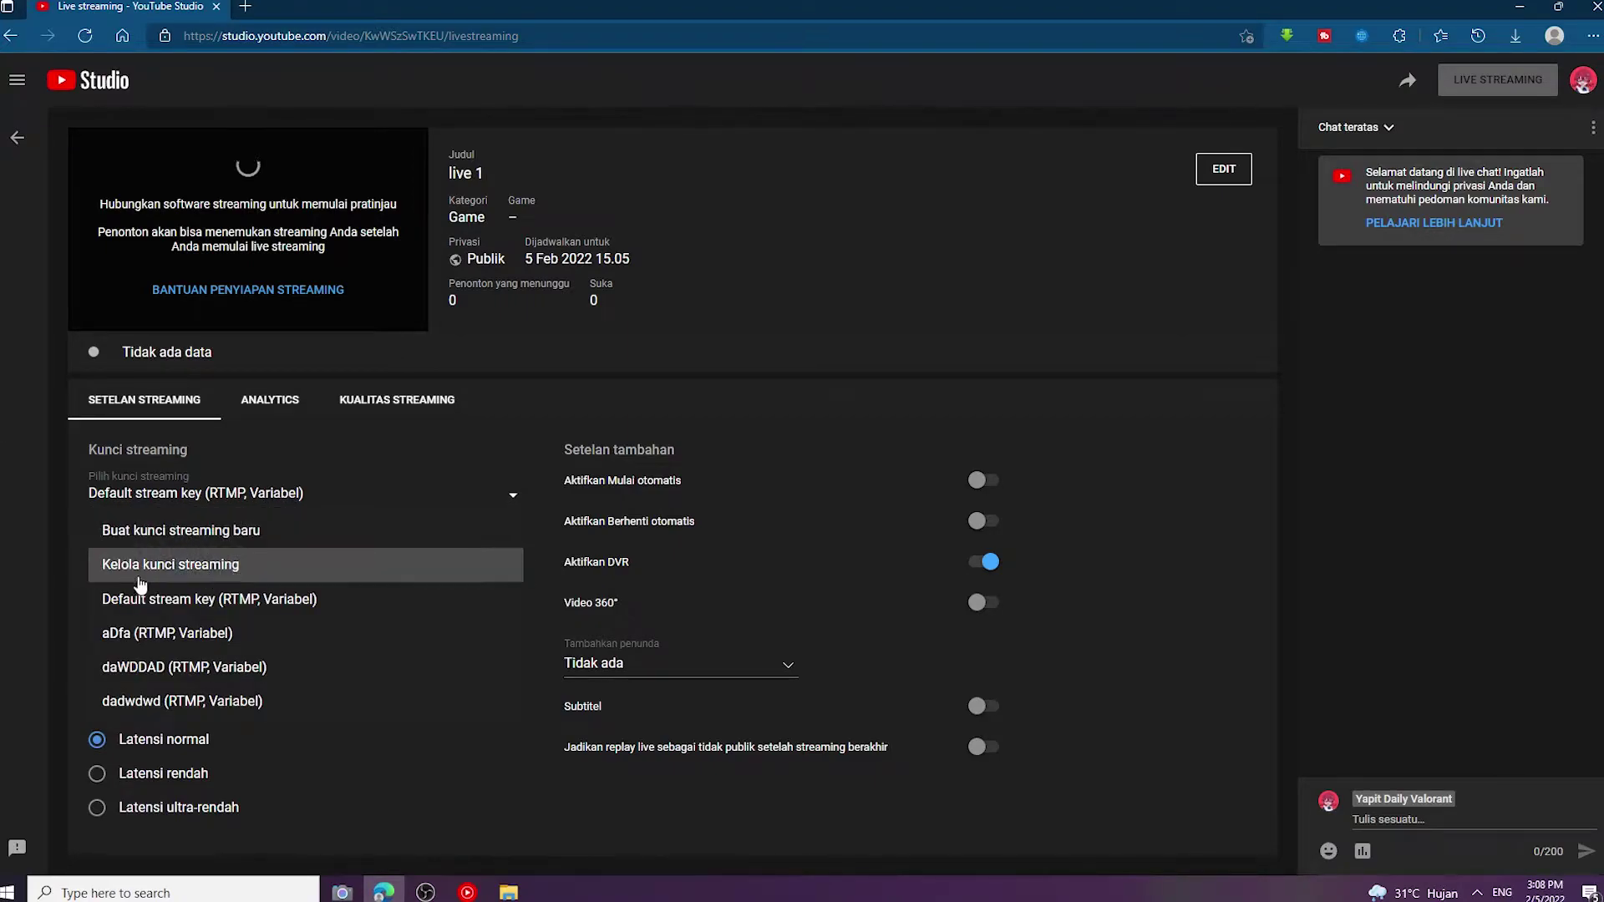
left_click(174, 542)
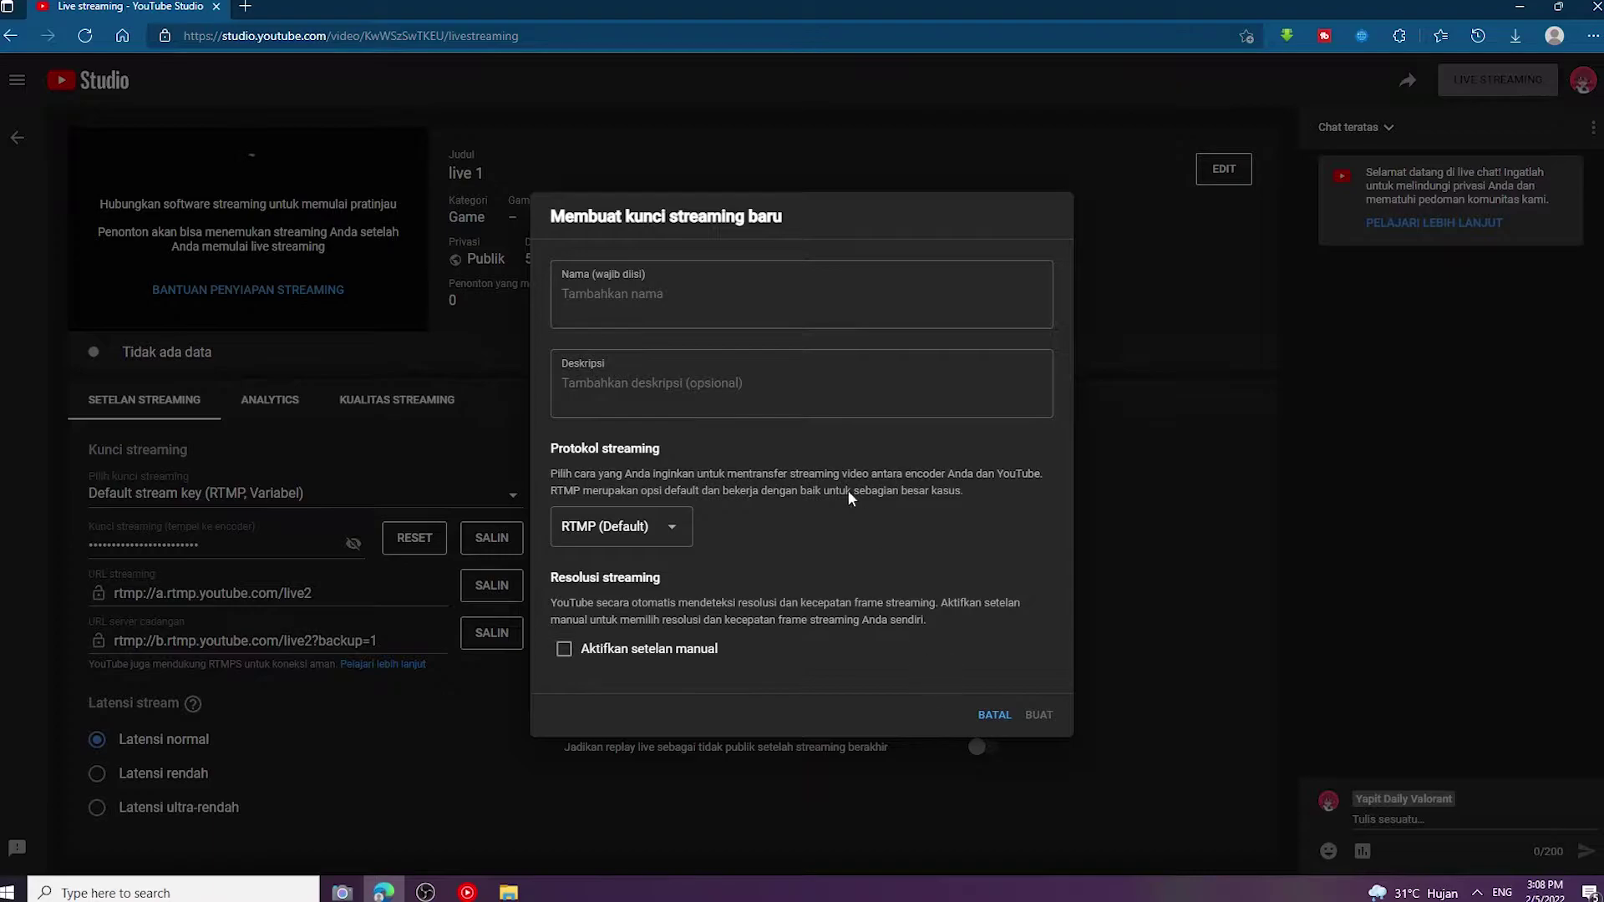
left_click(680, 287)
type("live 1")
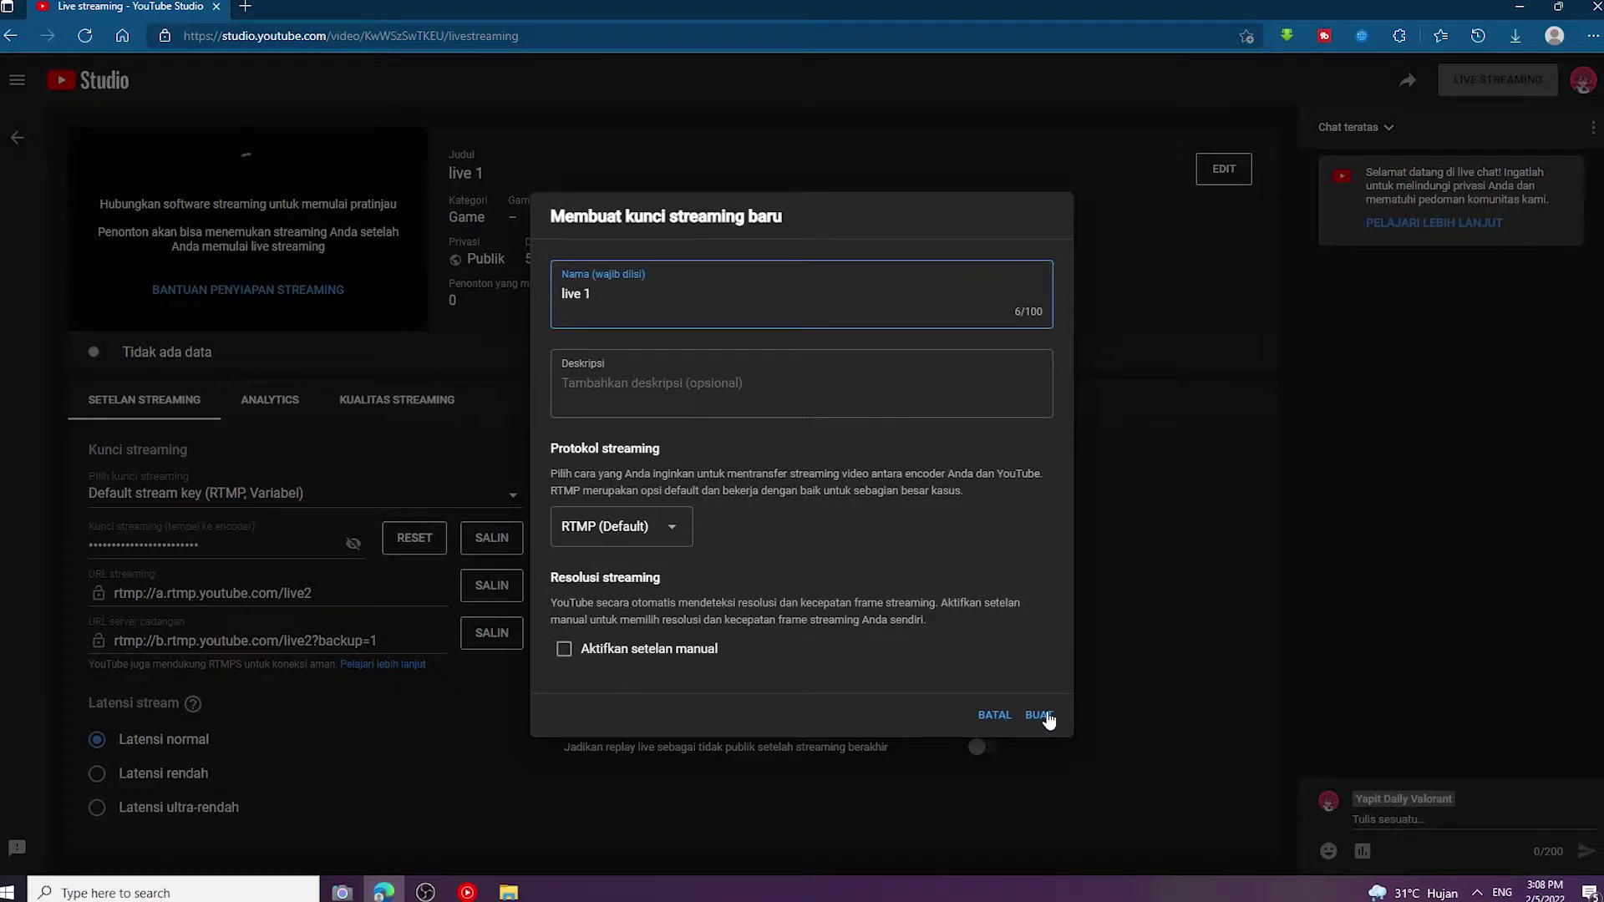
left_click(1045, 716)
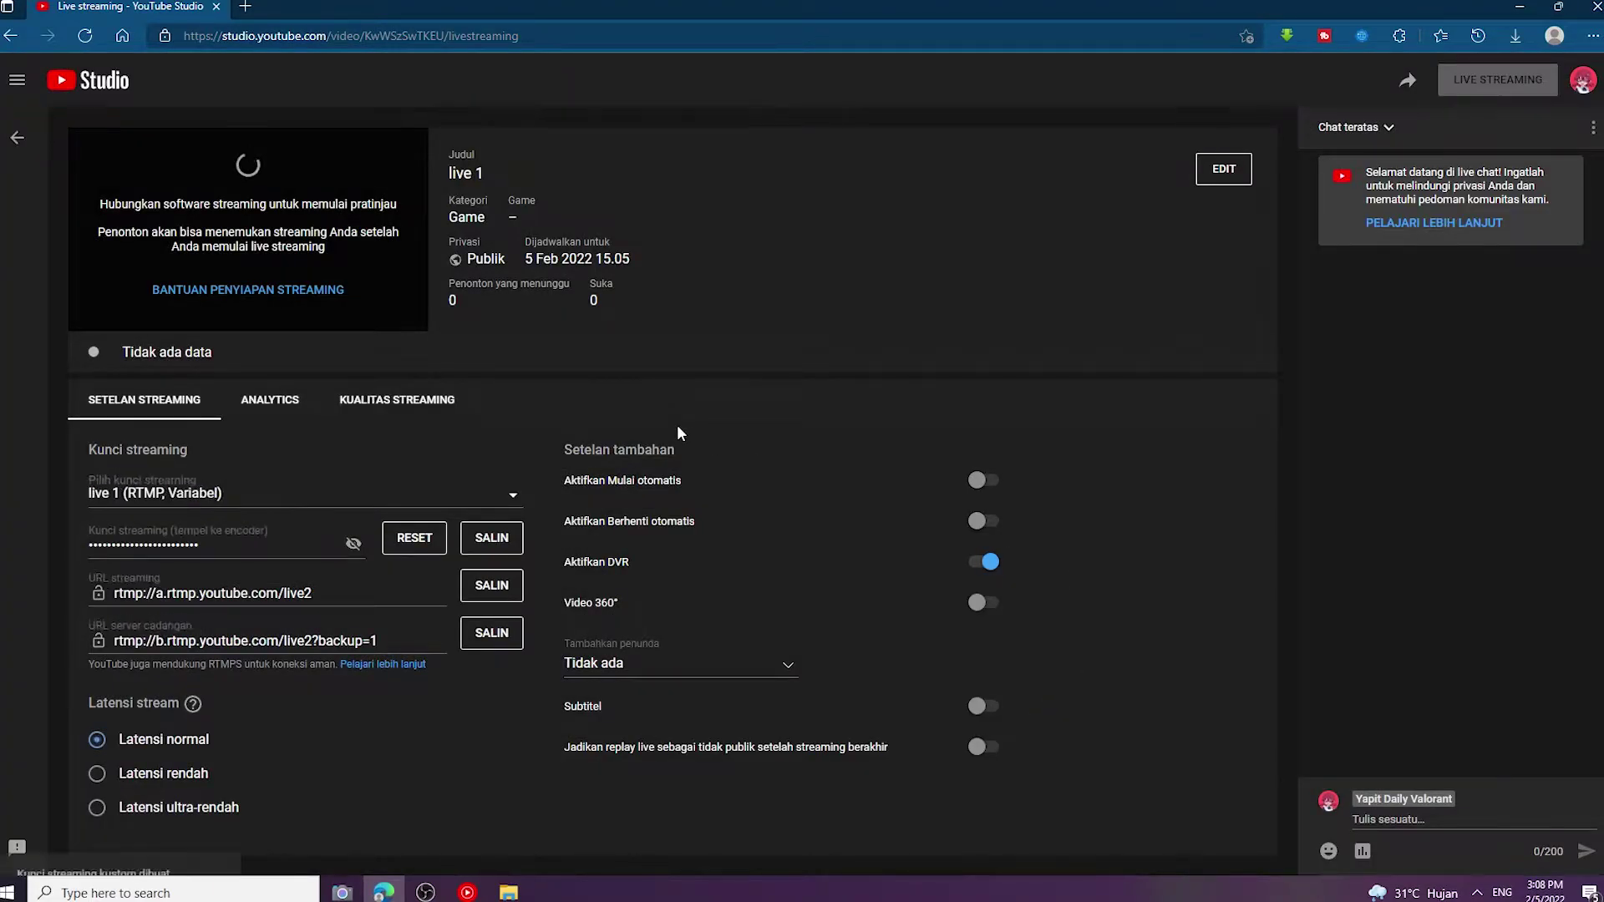
Reveal and select the new key, hide it, and return to the upcoming streams list.
left_click(353, 544)
left_click_drag(254, 547, 83, 549)
left_click(353, 544)
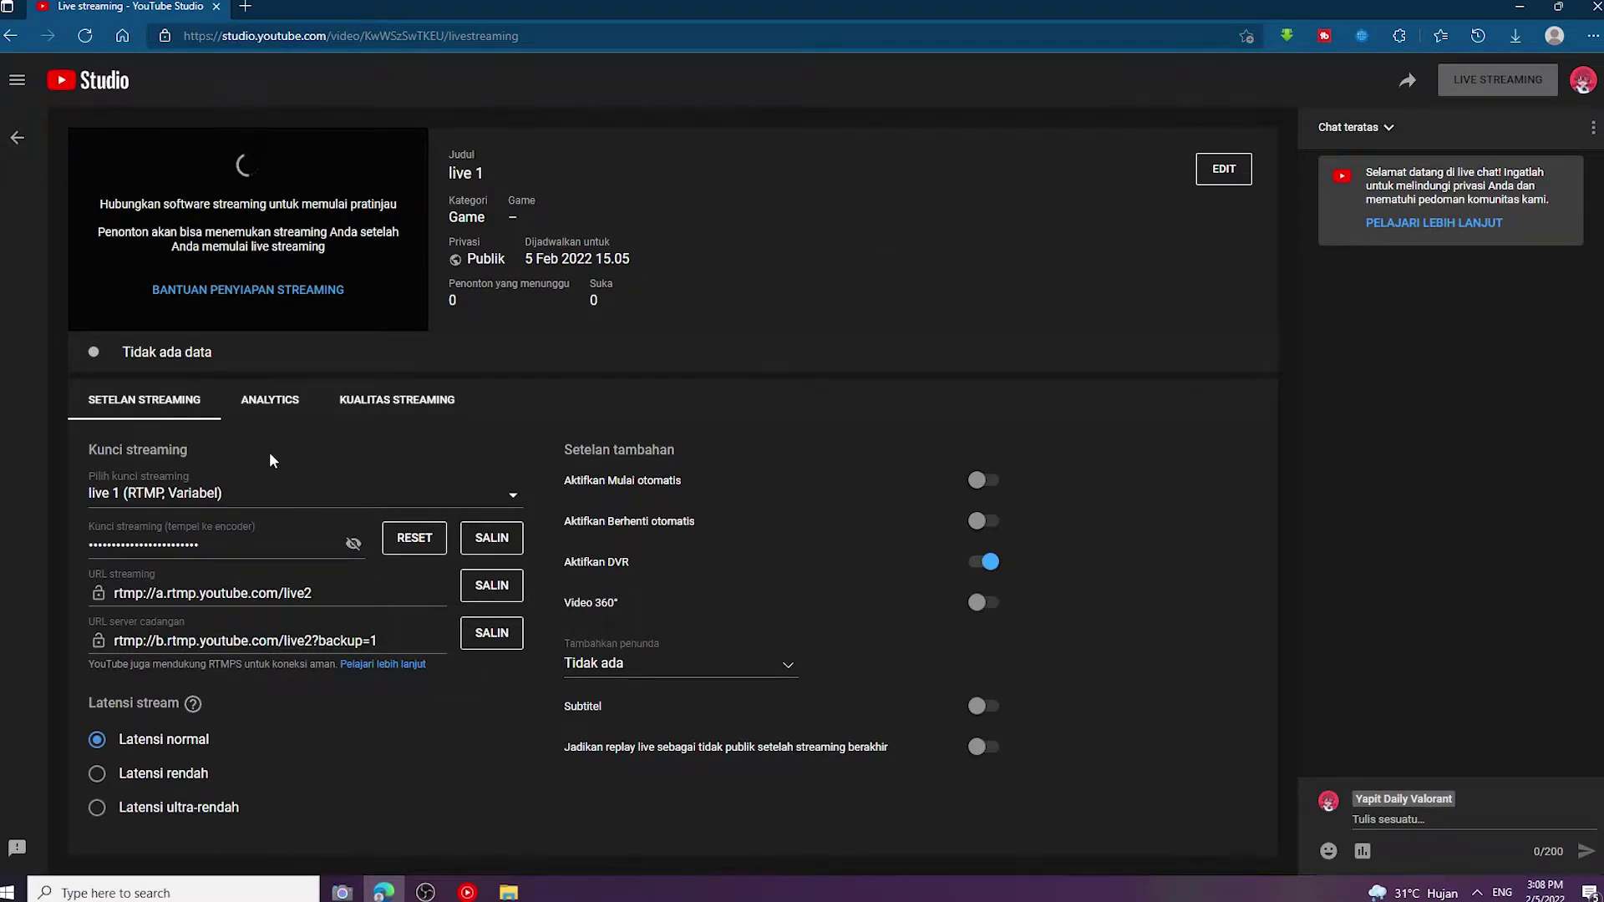
left_click(17, 137)
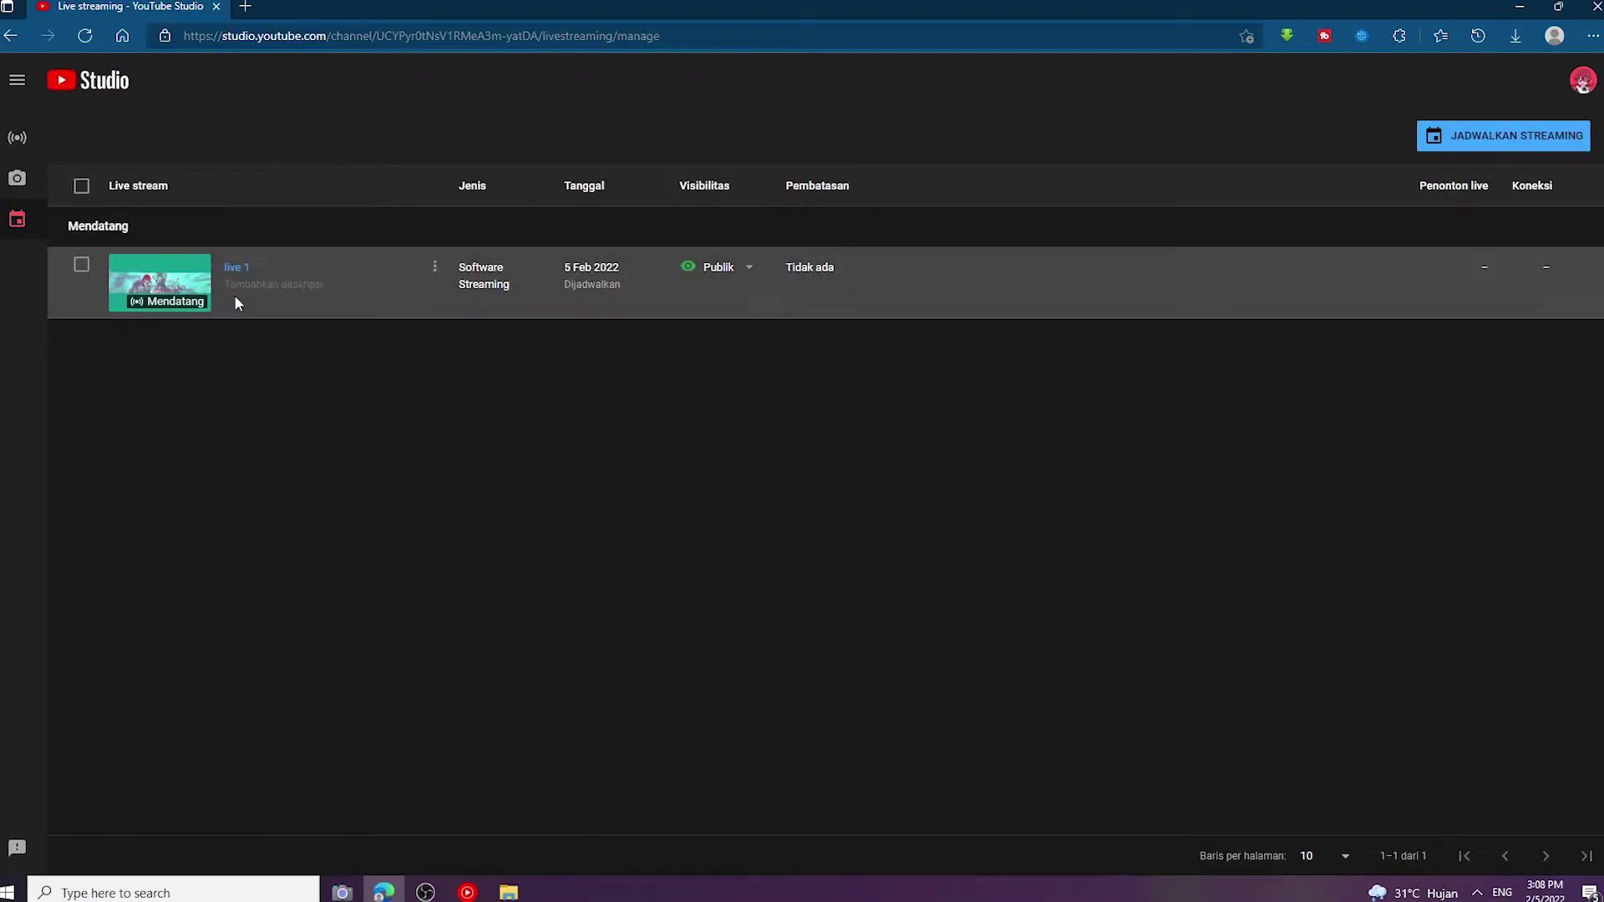
Schedule a second public stream titled 'live 2'.
left_click(1462, 148)
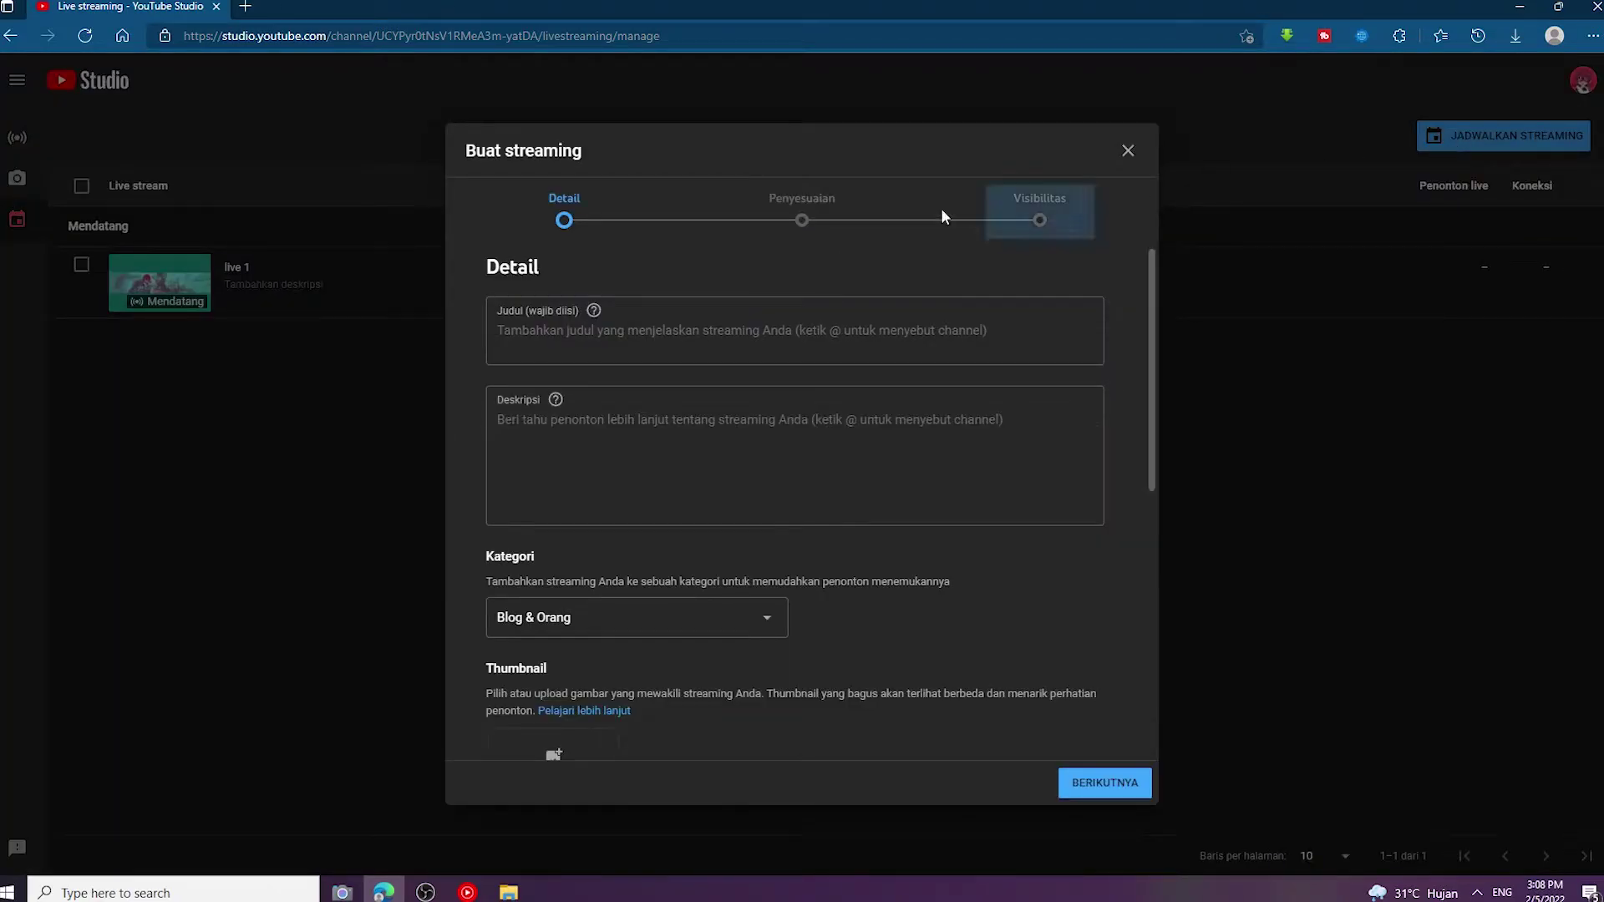
left_click(765, 334)
type("(")
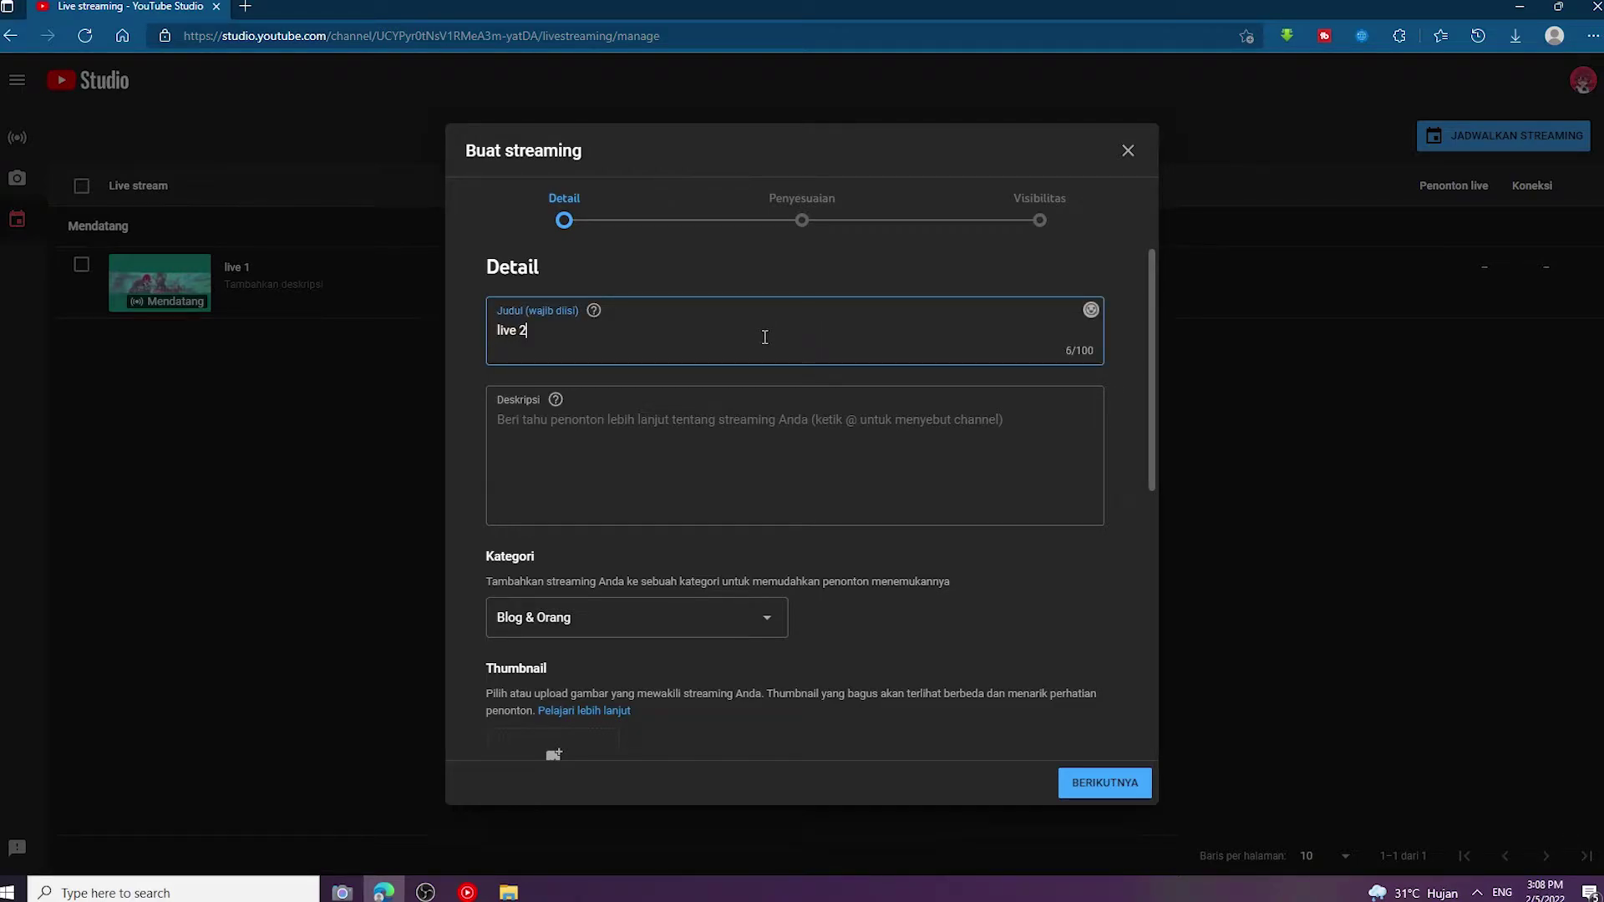
left_click(1119, 783)
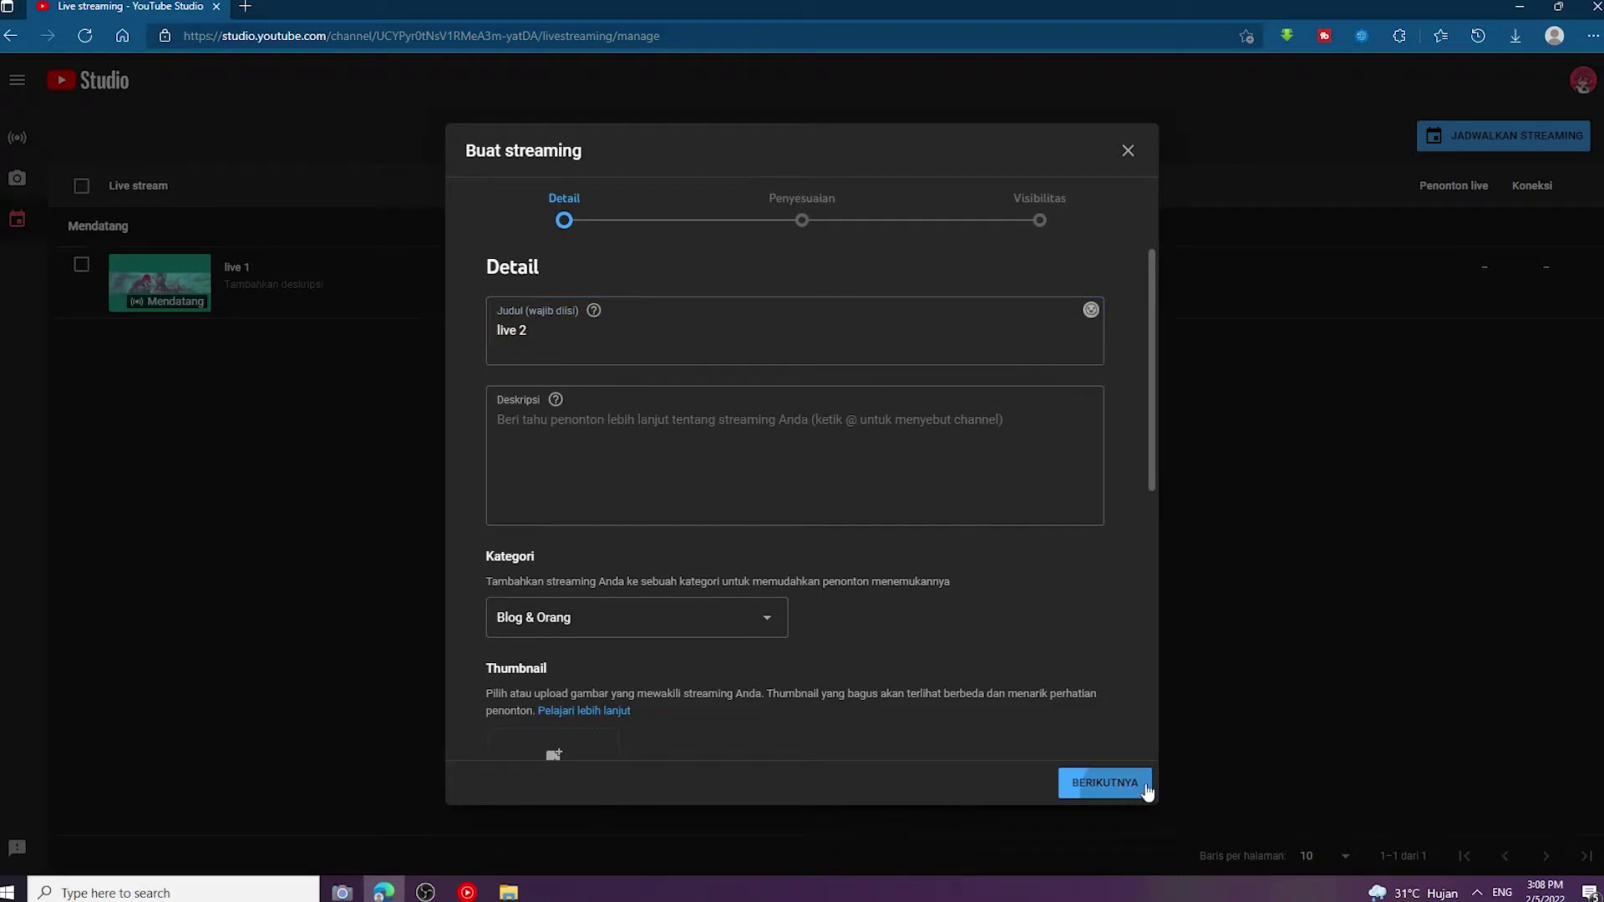
left_click(1113, 777)
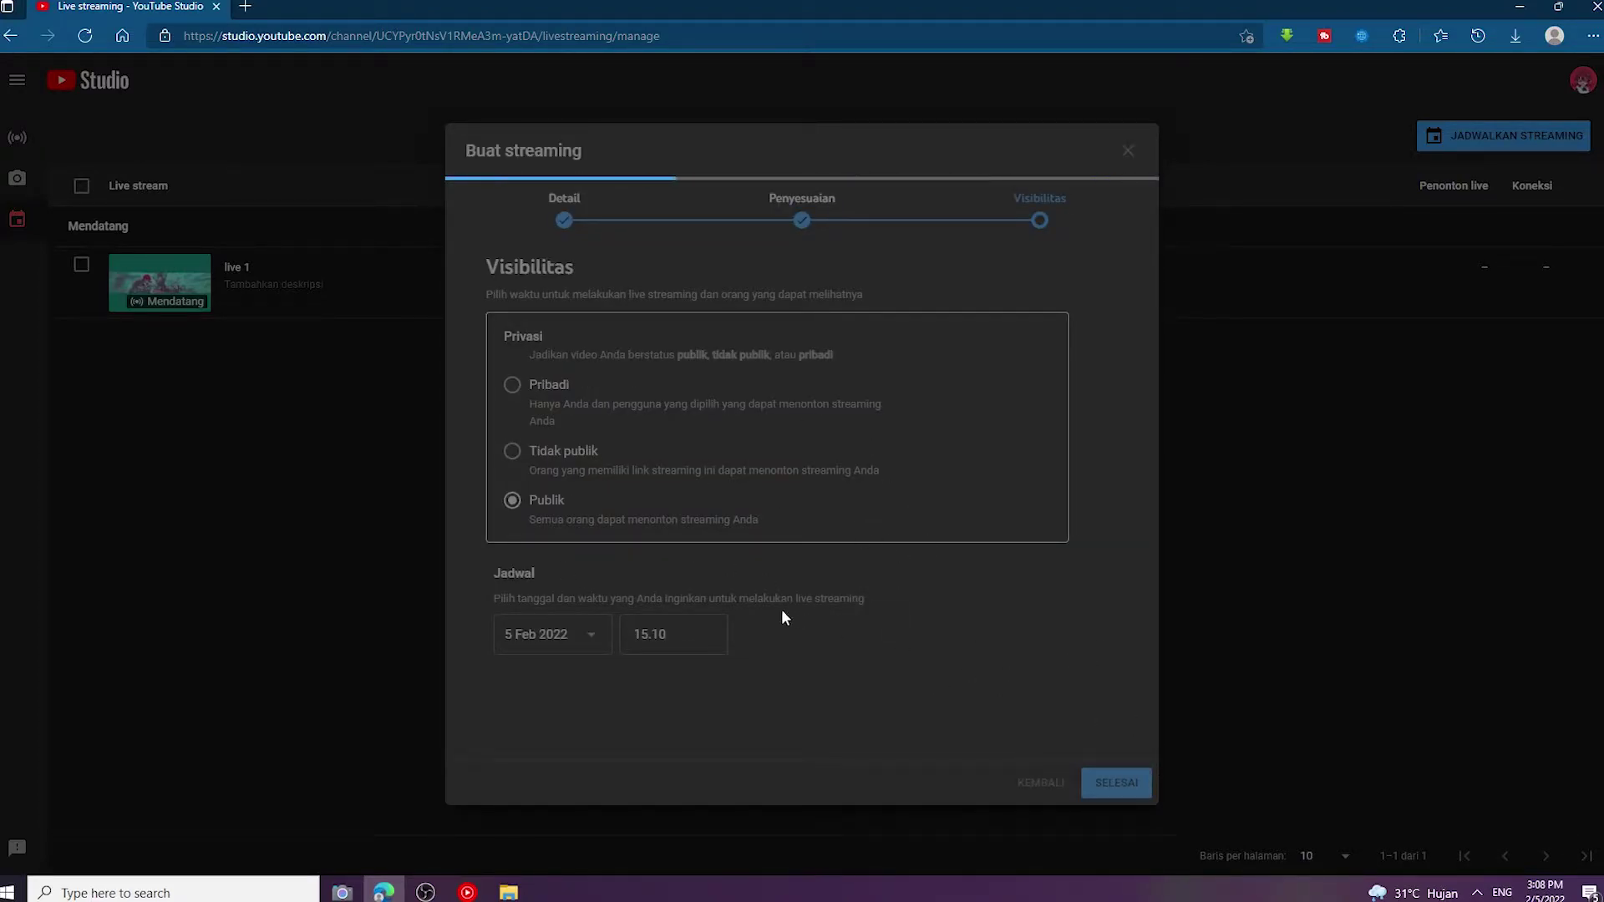
left_click(1107, 779)
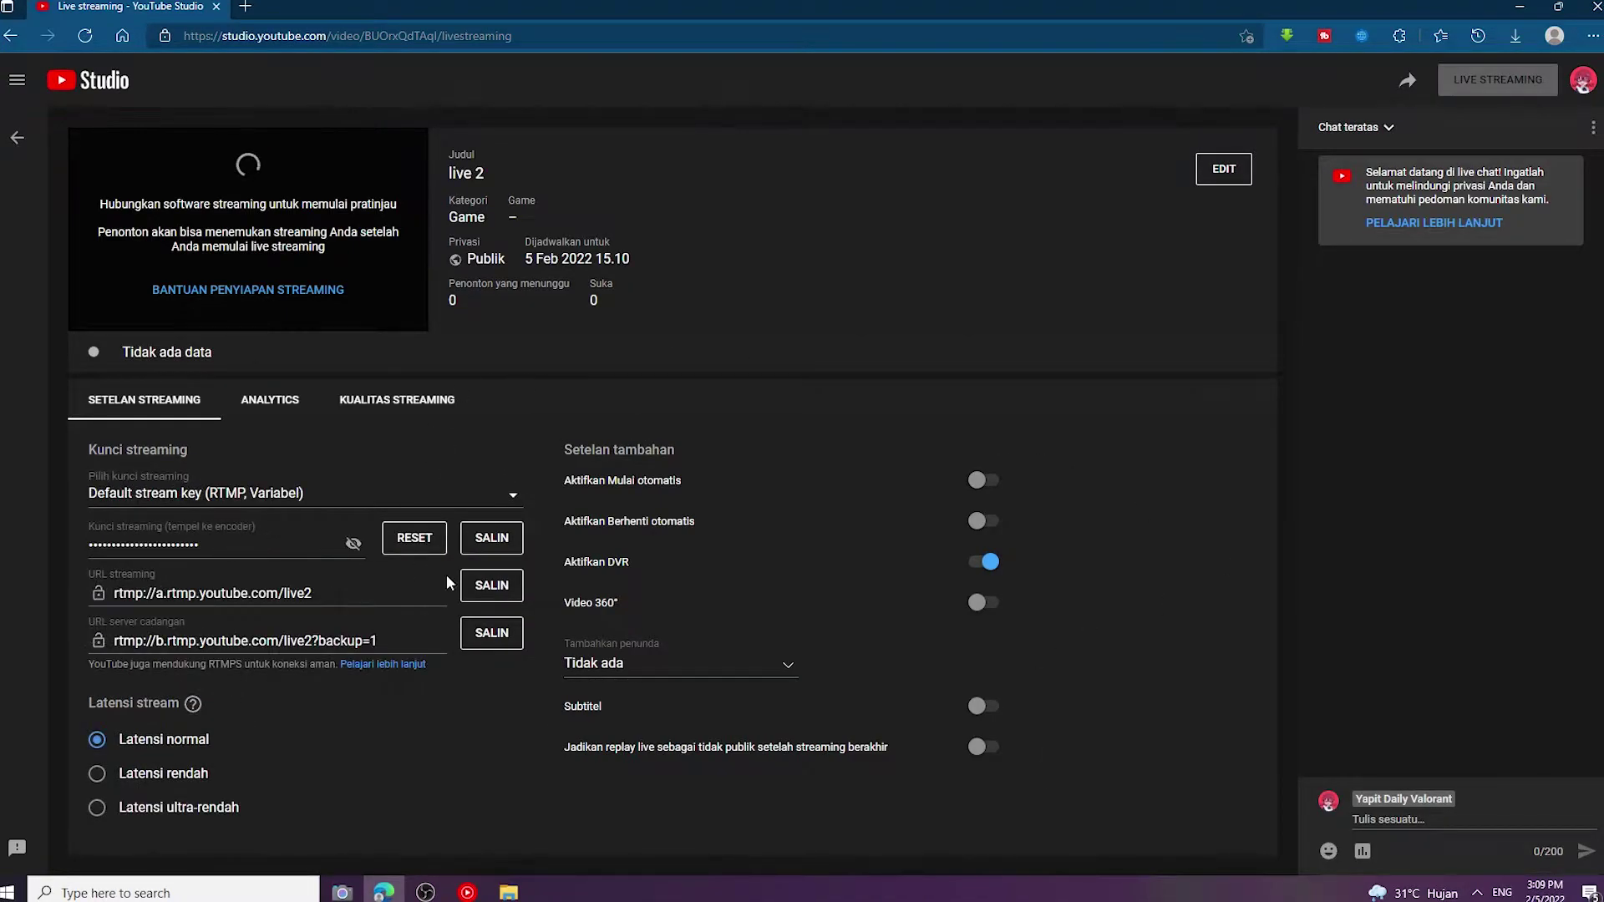
Create a new 'live 2' stream key for the stream and reveal it.
left_click(208, 500)
left_click(241, 535)
left_click(692, 300)
type("live 2")
left_click(1038, 717)
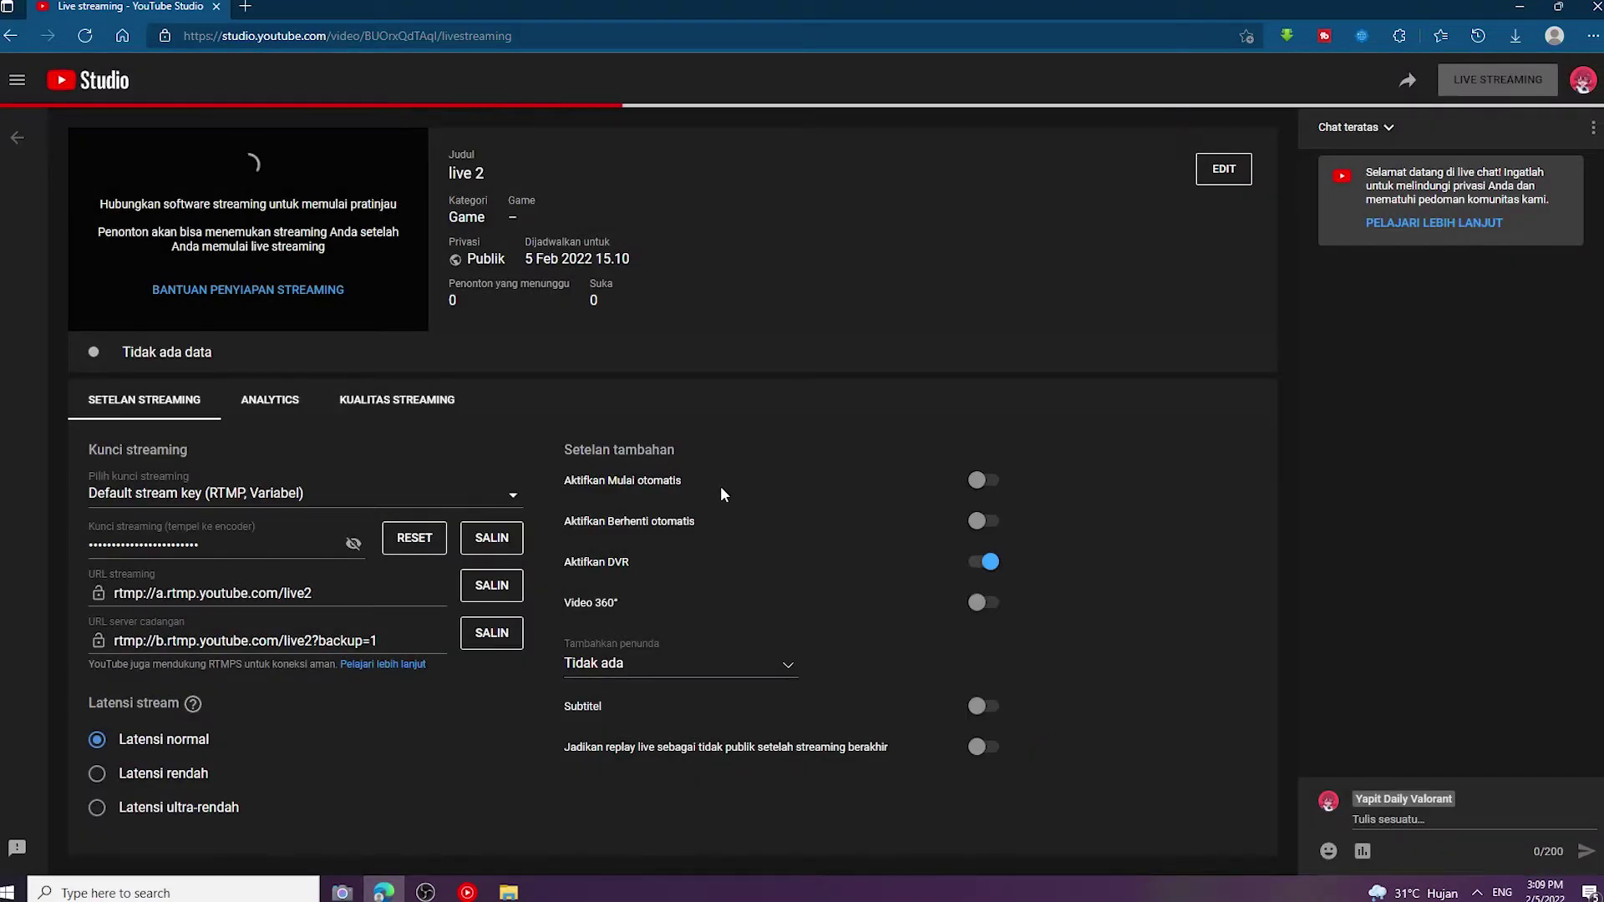
left_click(354, 543)
left_click_drag(255, 545, 82, 545)
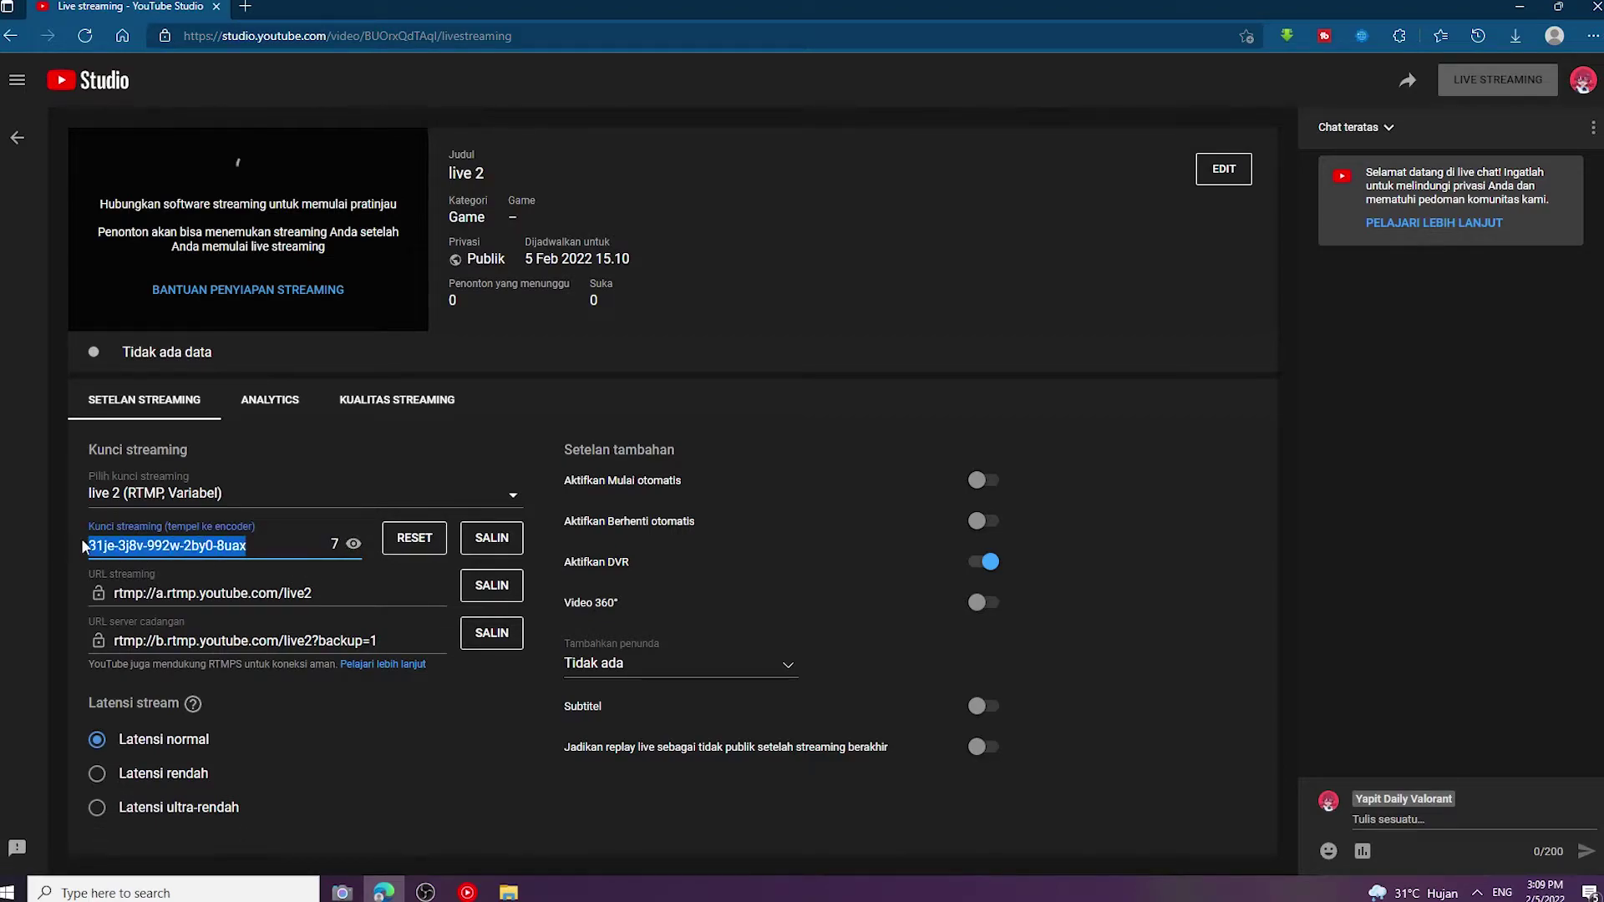
left_click(272, 543)
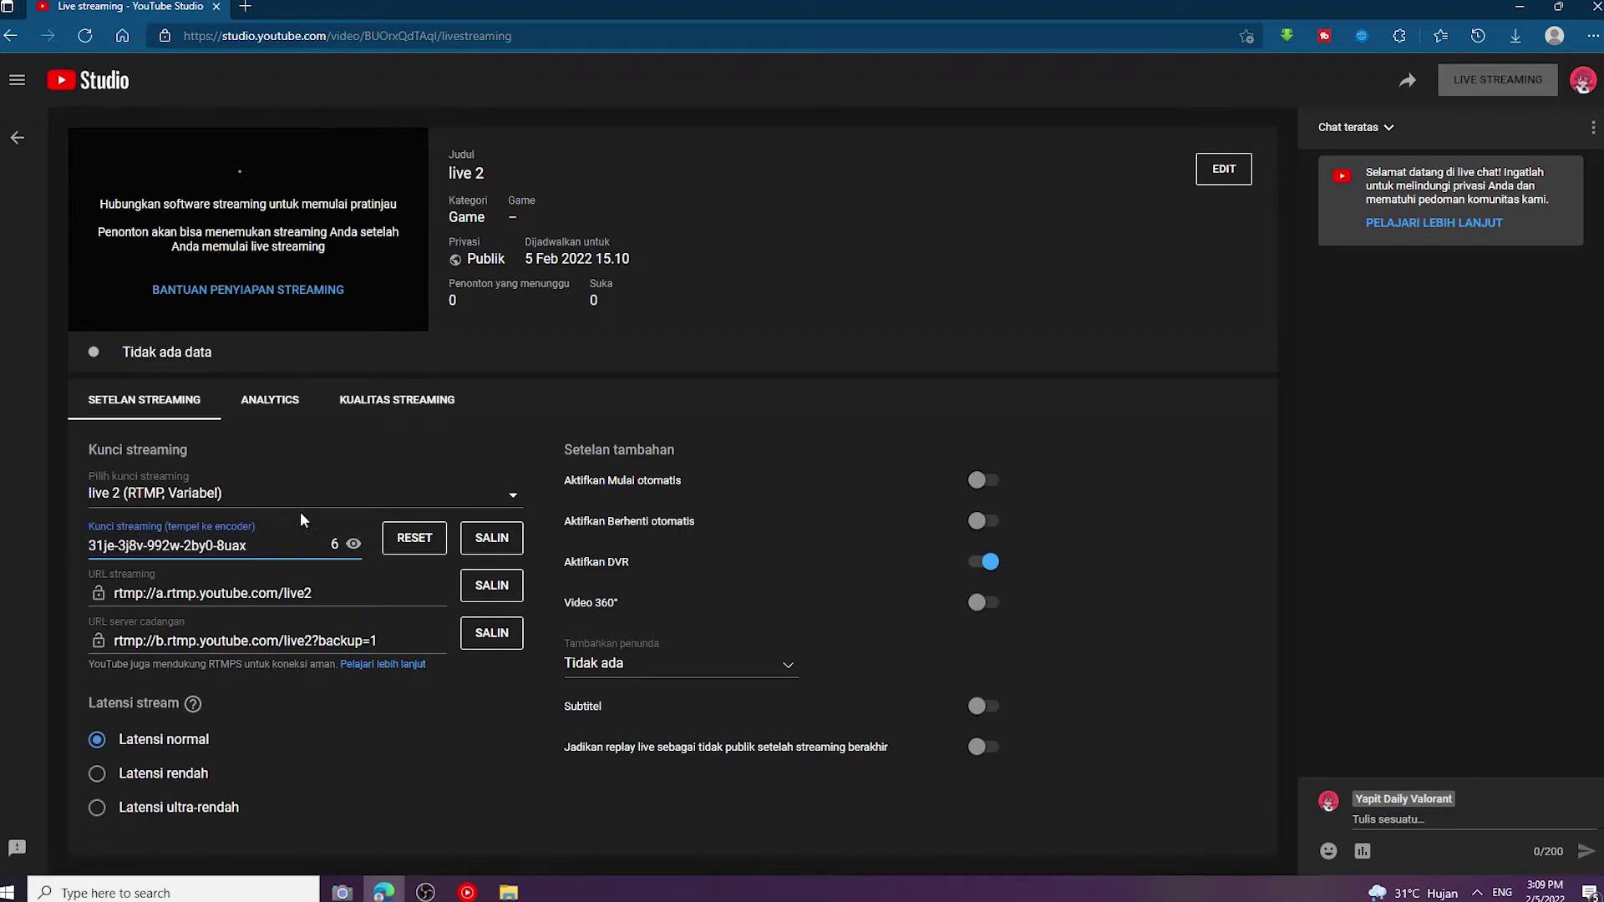
From the streams list, schedule the public stream 'live 3' through JADWALKAN STREAMING.
left_click(16, 137)
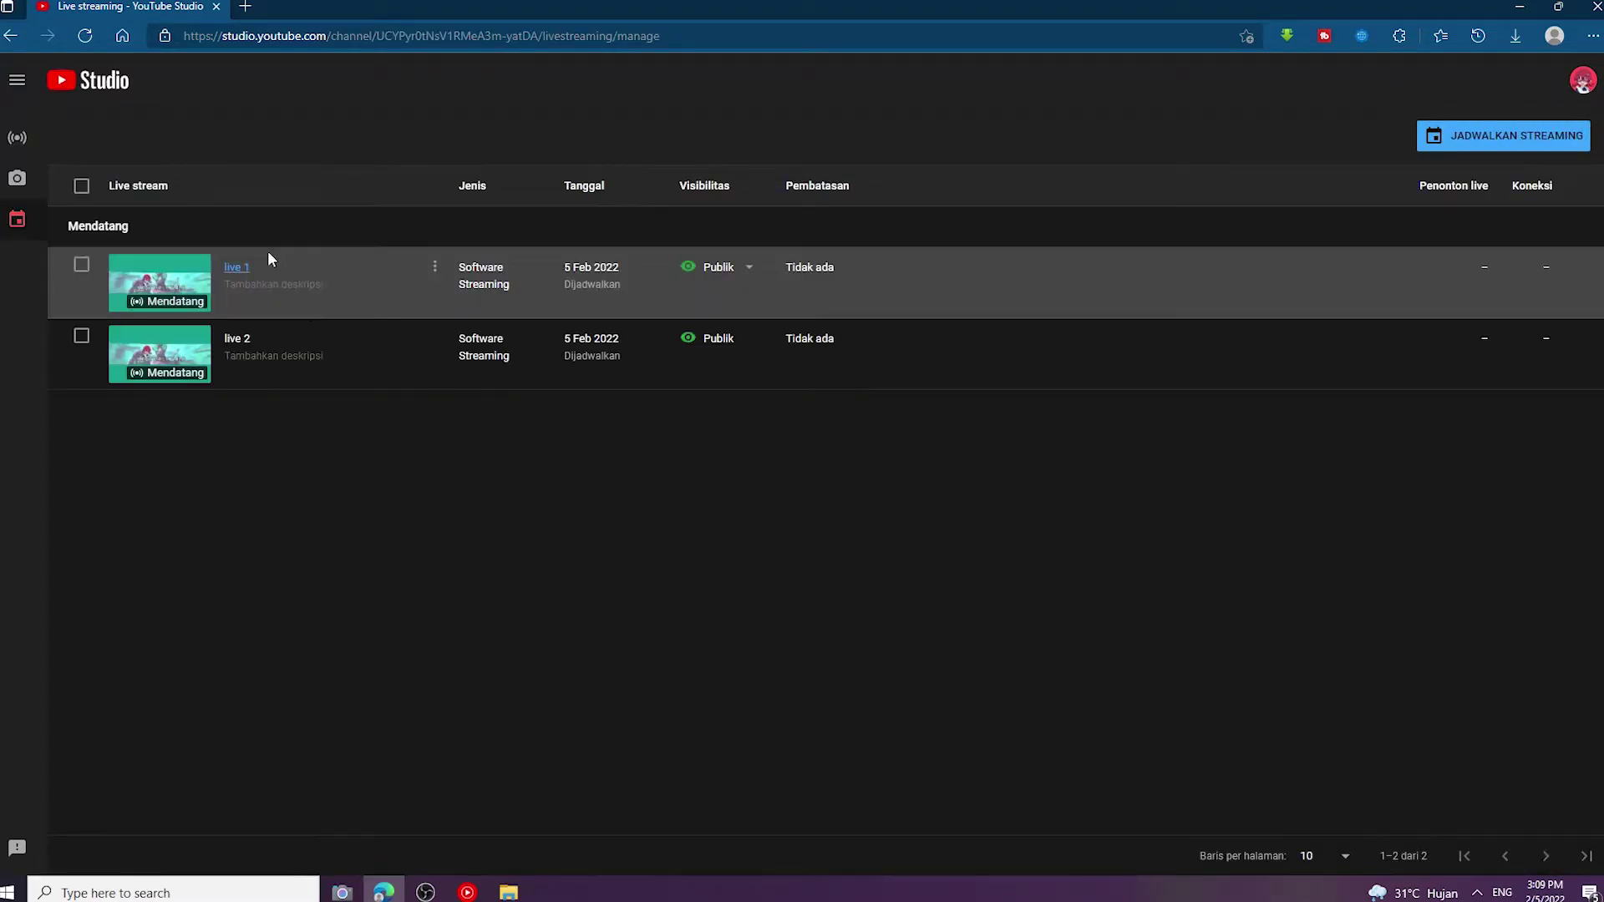
left_click(1474, 139)
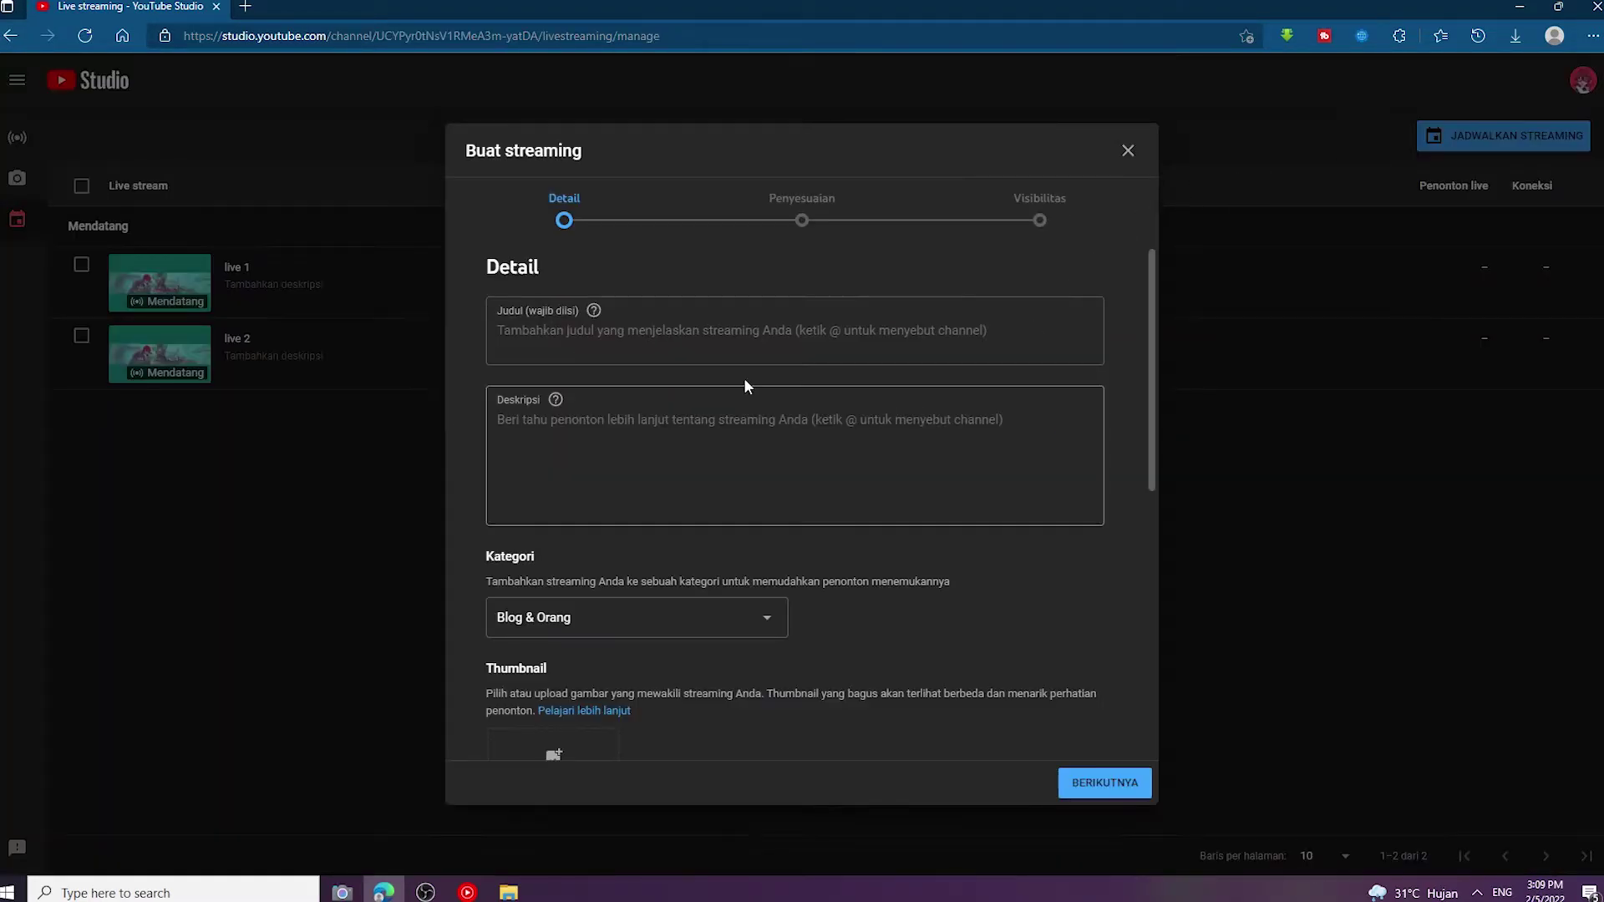
type("live 3")
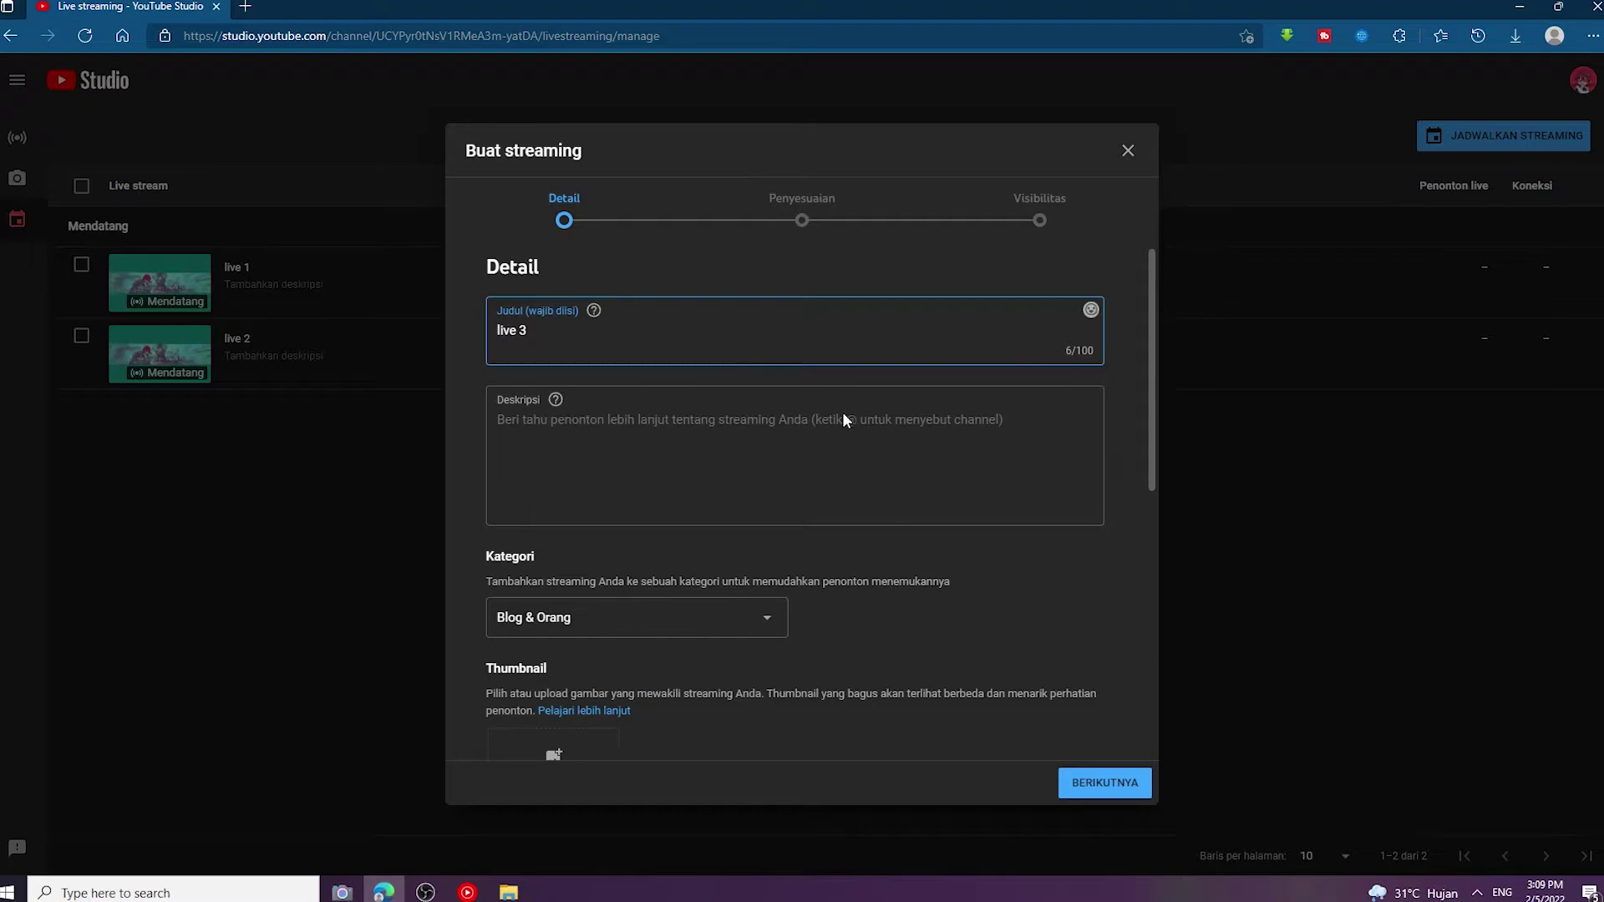
left_click(1104, 777)
left_click(1120, 782)
left_click(1132, 783)
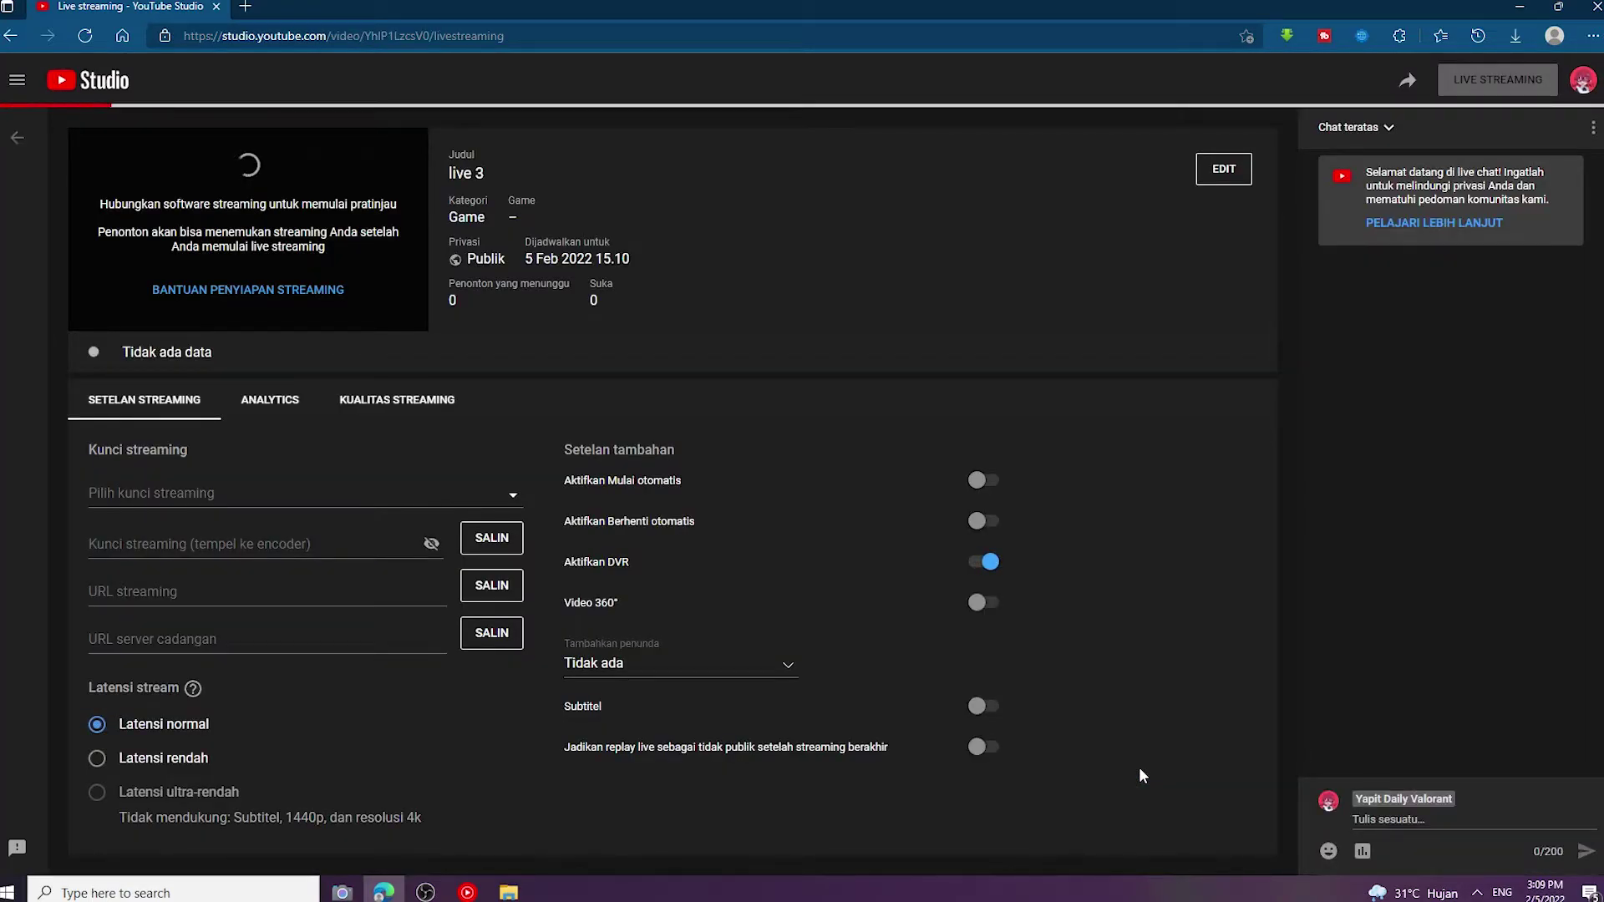
Create a new 'live 3' stream key, reveal it, then go back to the live 2 page.
left_click(359, 501)
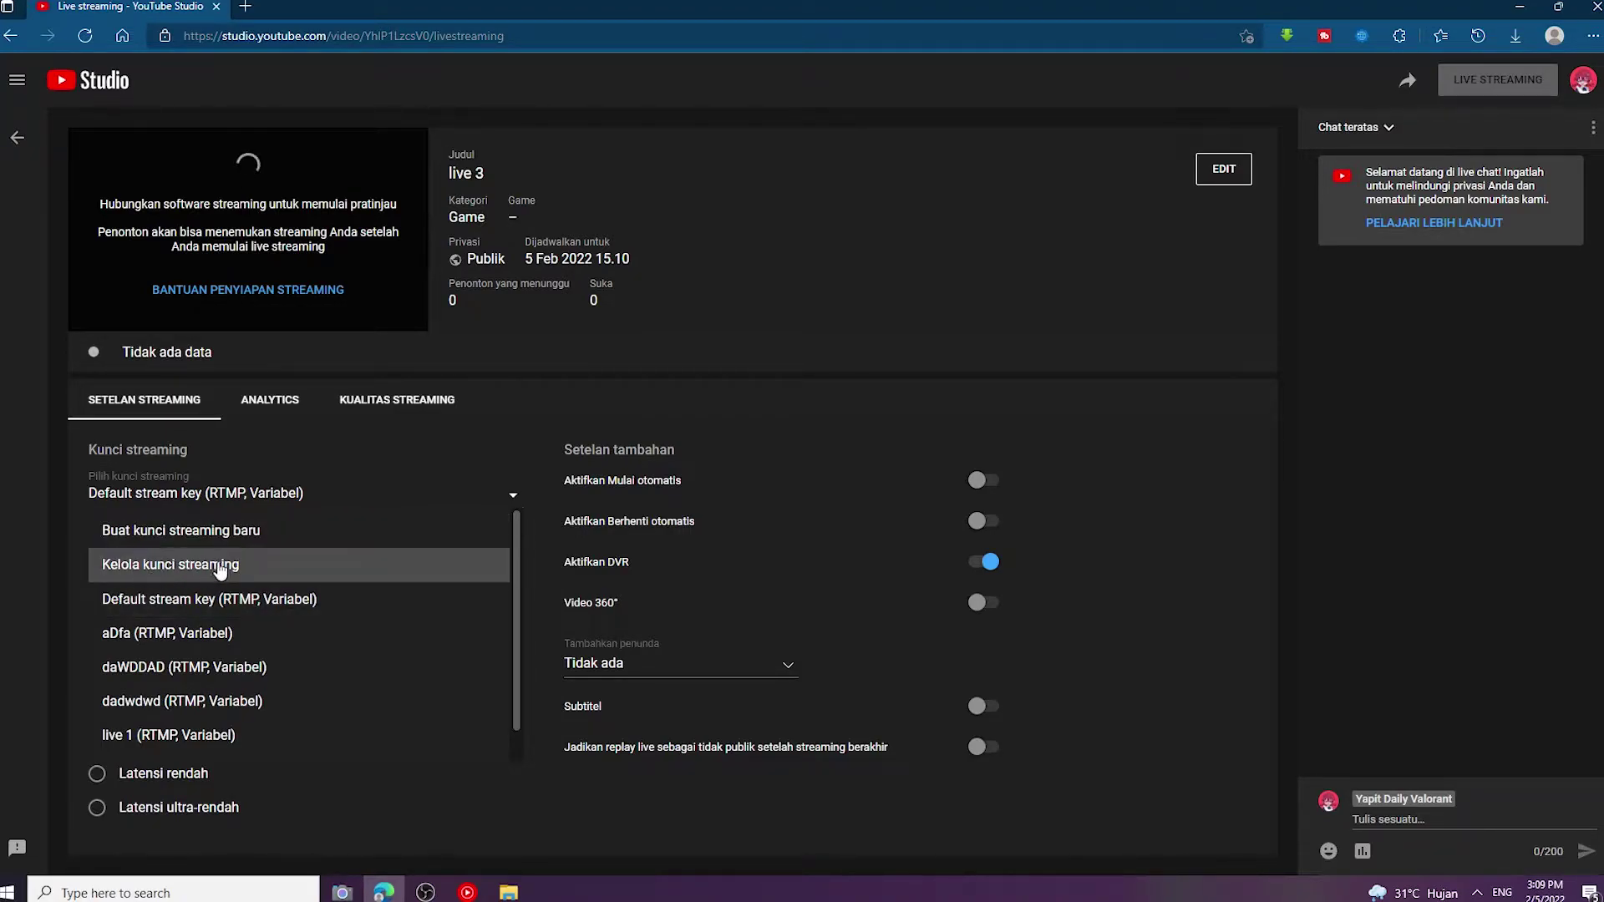
left_click(234, 530)
left_click(619, 304)
type("li")
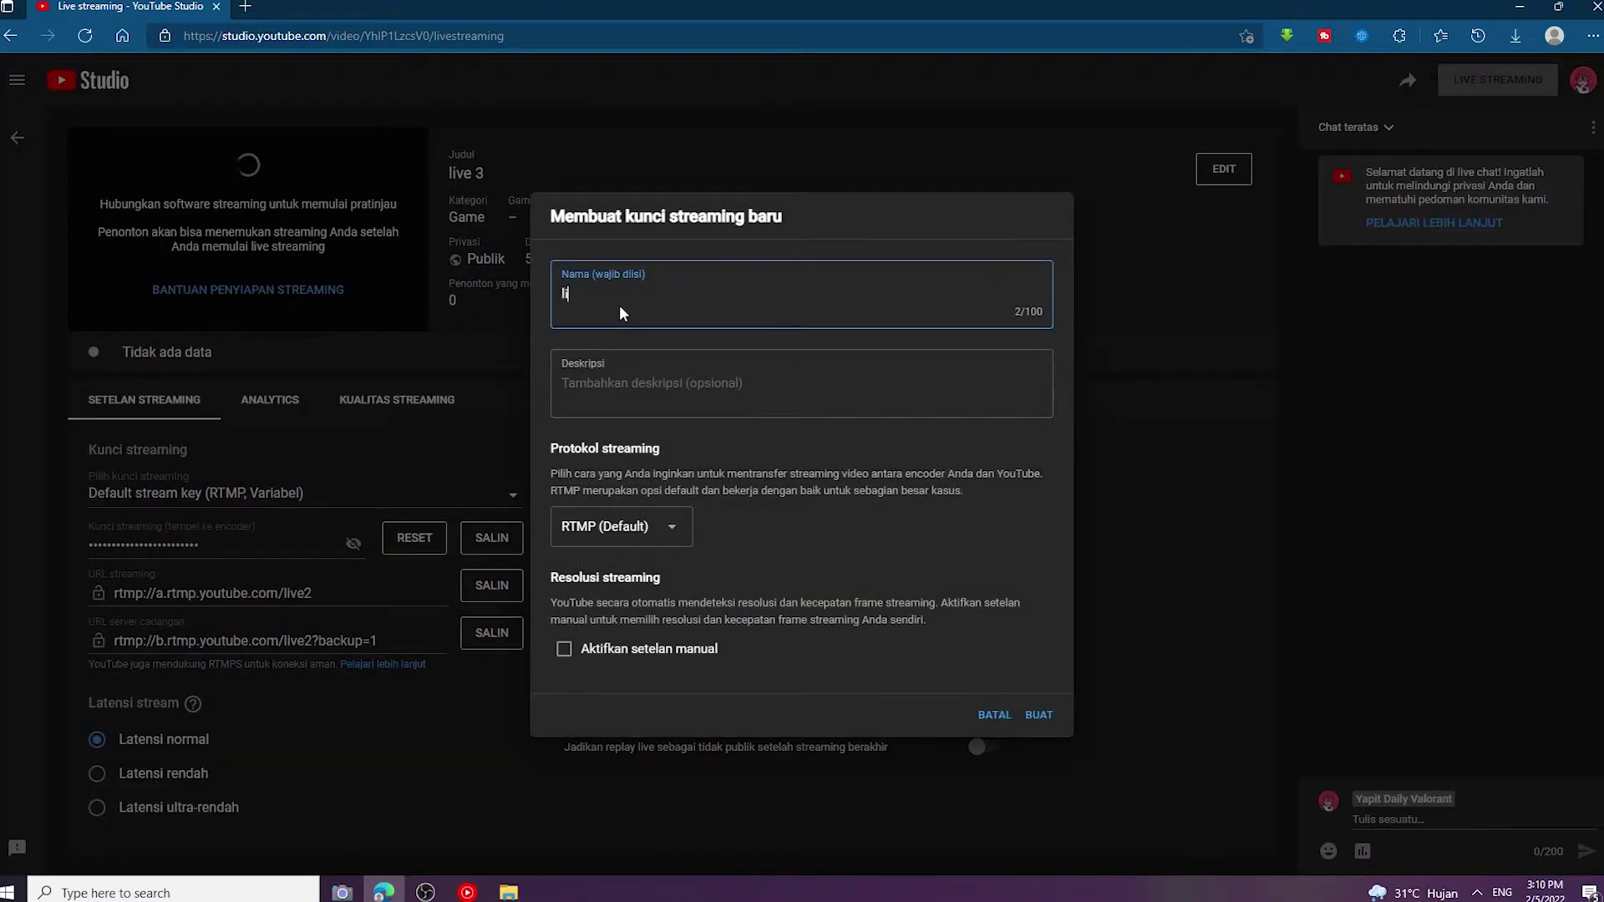
type("ve 3")
left_click(1038, 716)
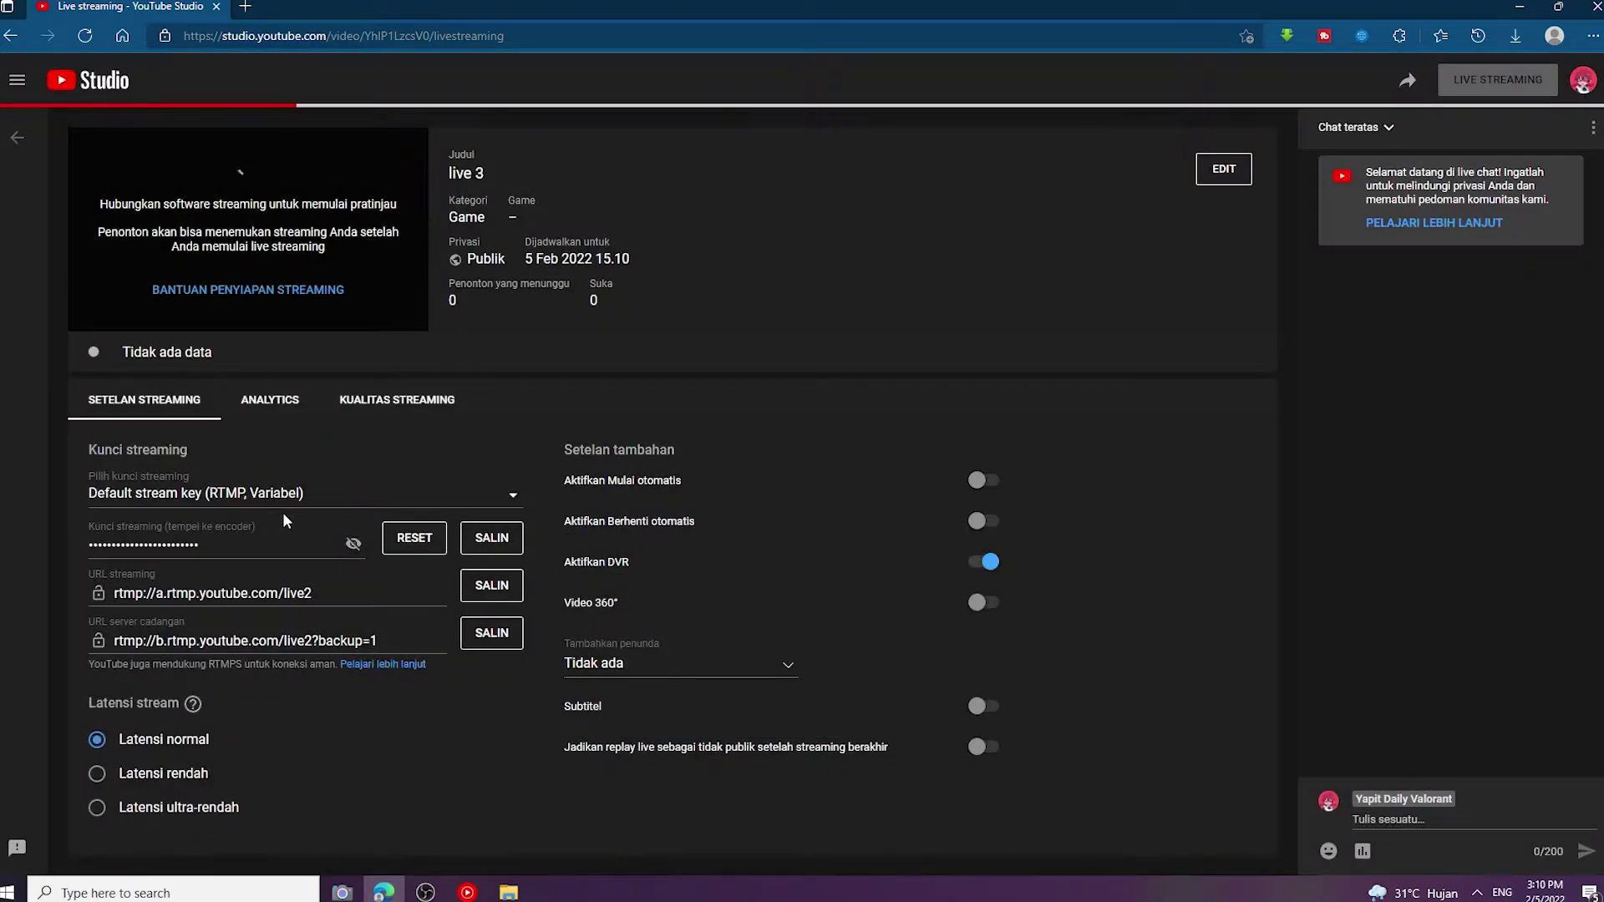
left_click(353, 544)
left_click_drag(242, 545, 132, 546)
left_click(12, 37)
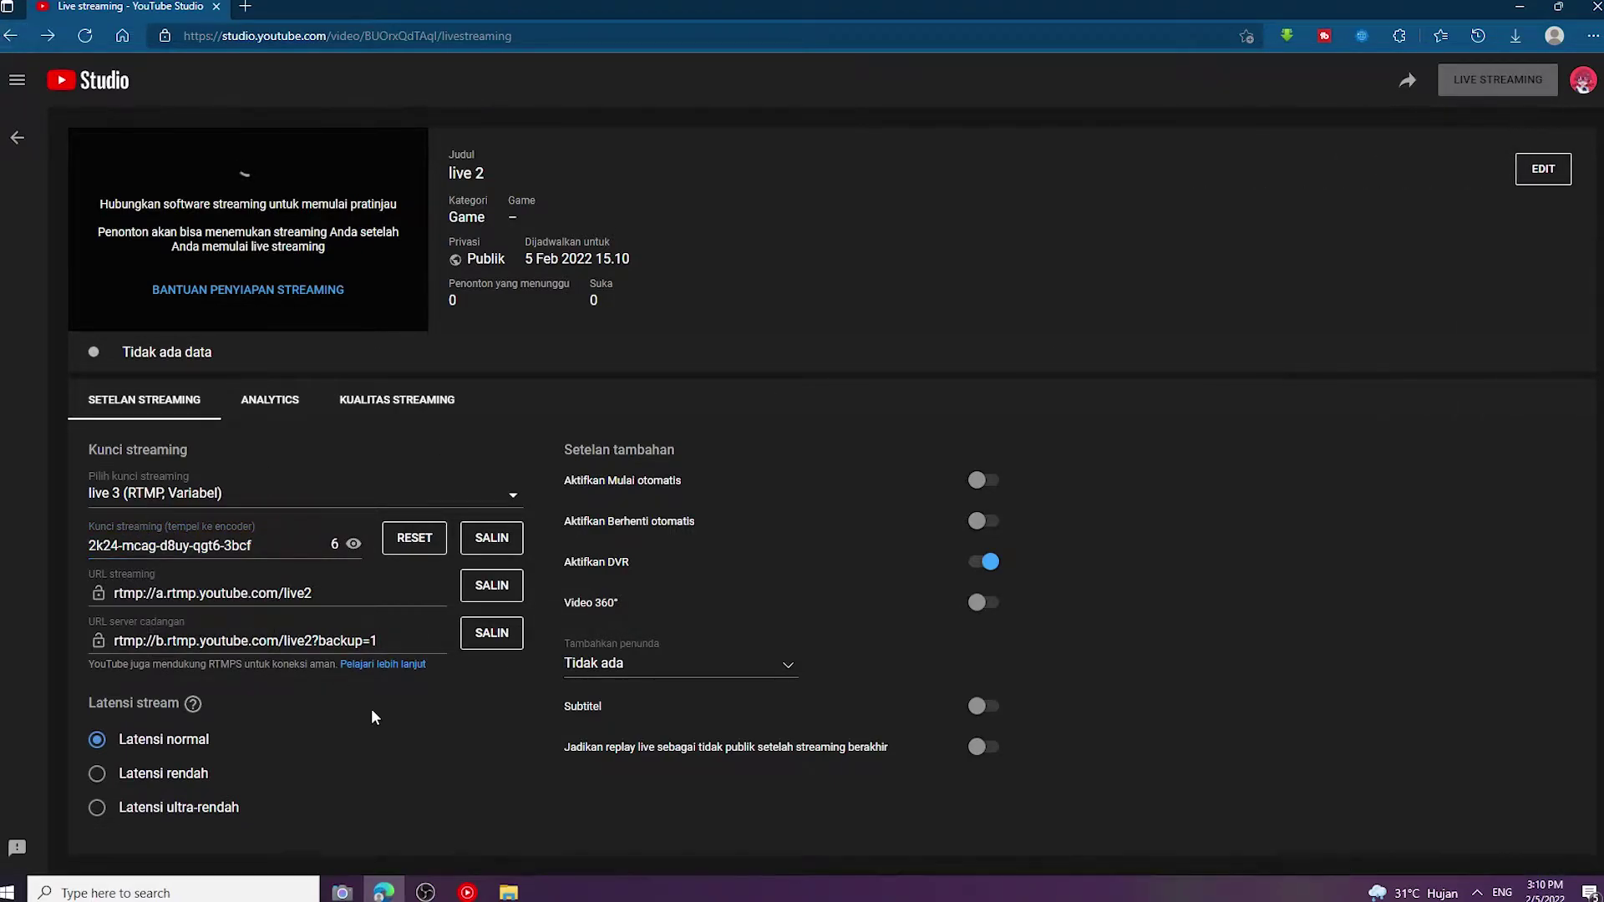
Go back a page in Studio and launch Notepad from Windows search.
left_click(14, 40)
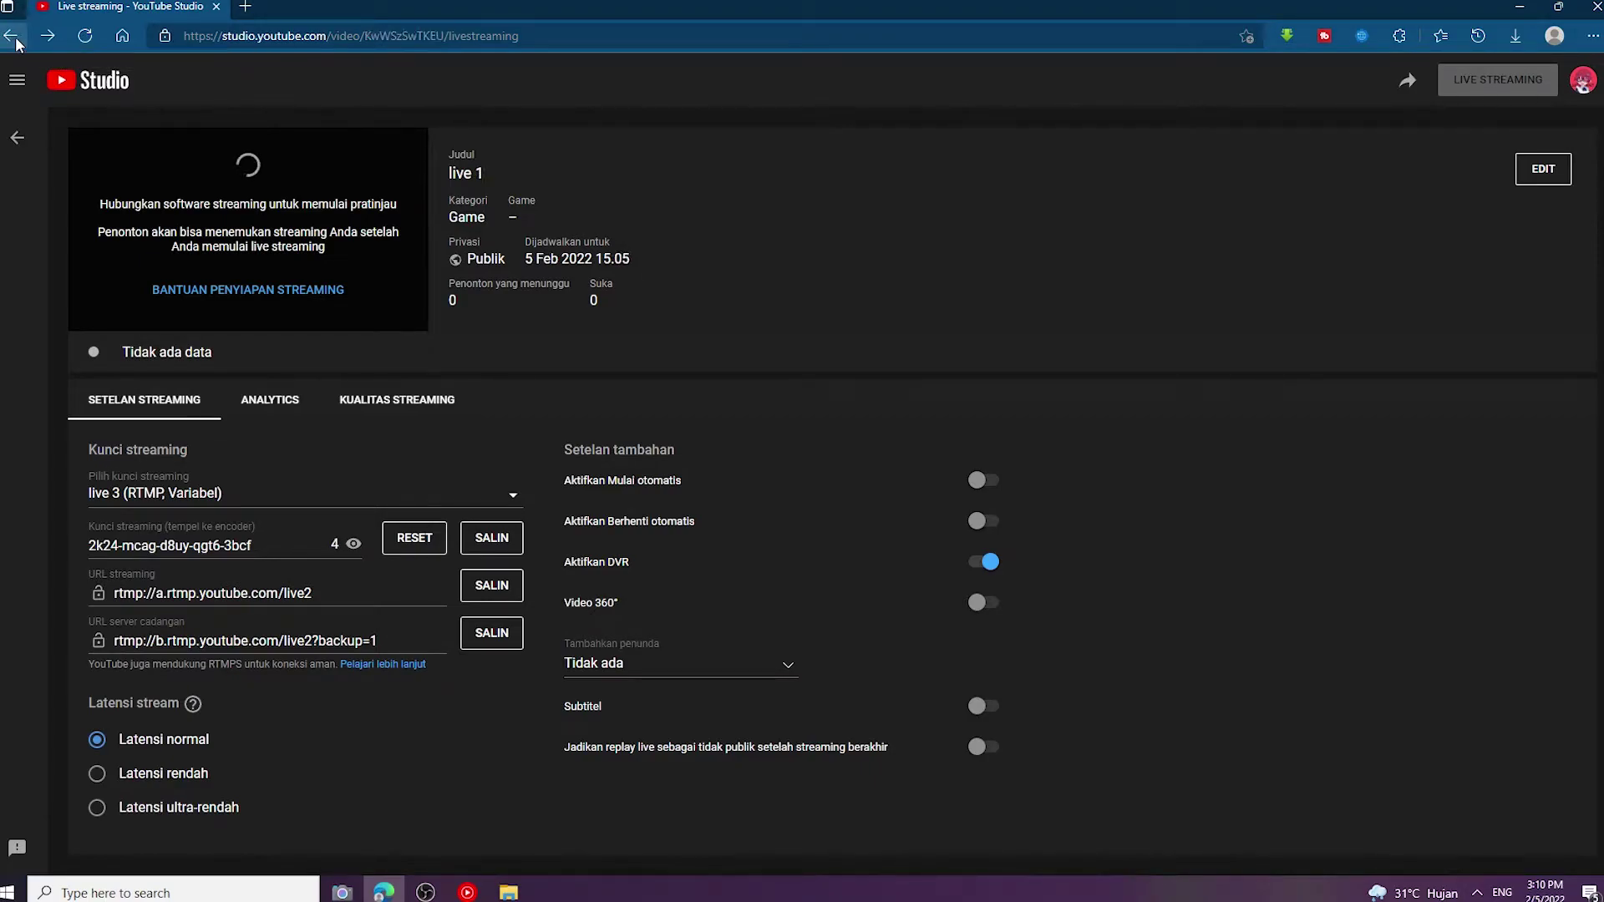
left_click(256, 884)
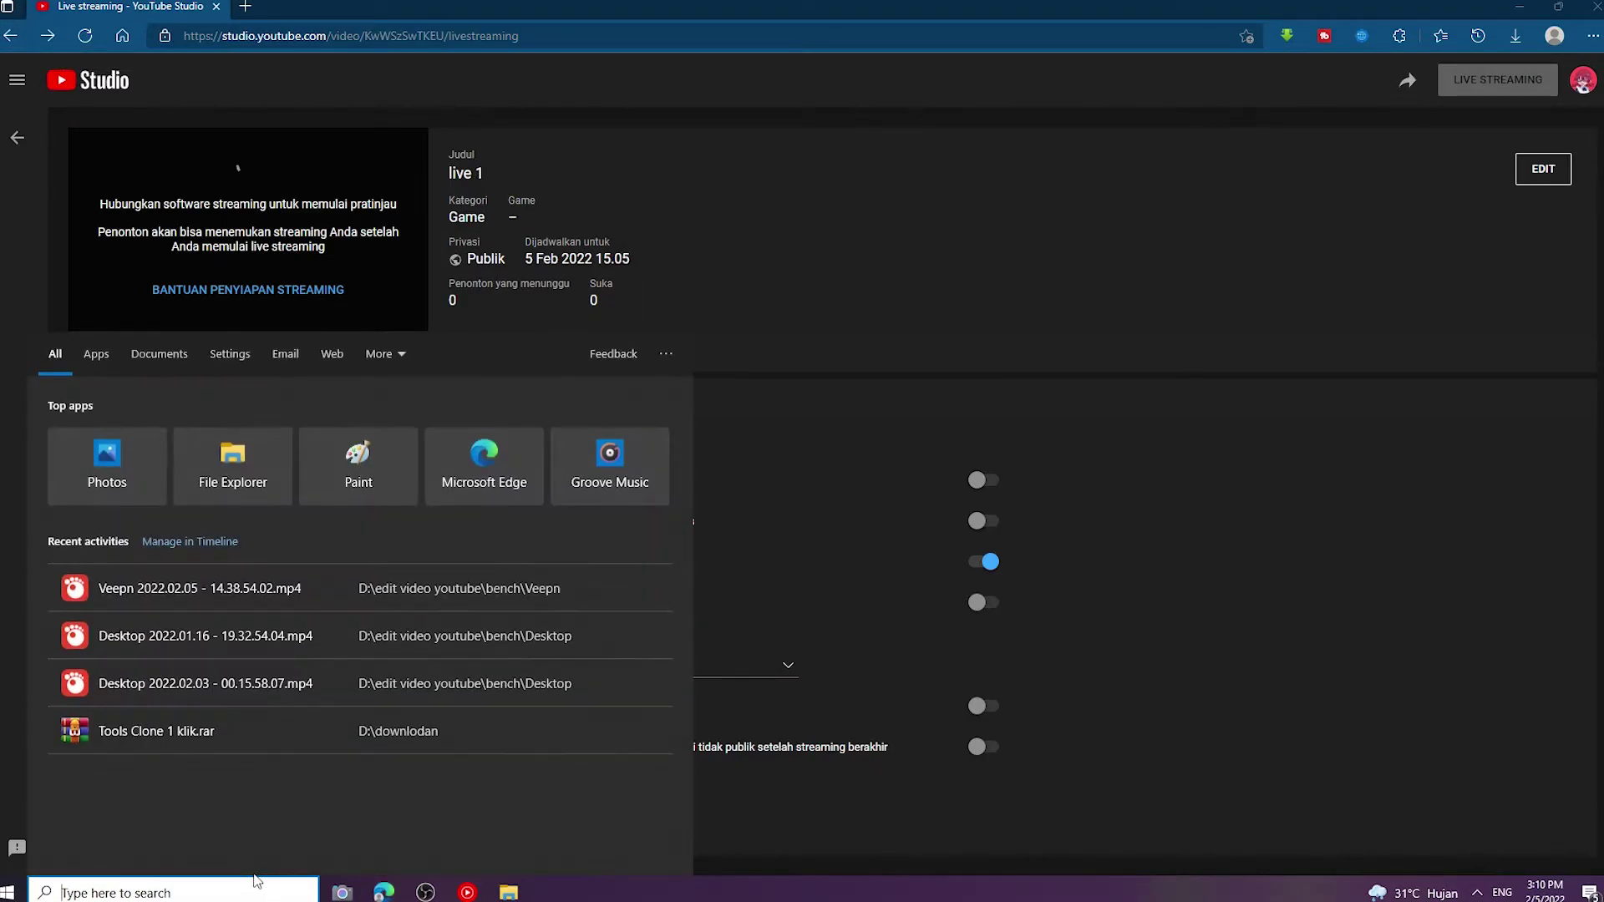
type("not")
key("Return")
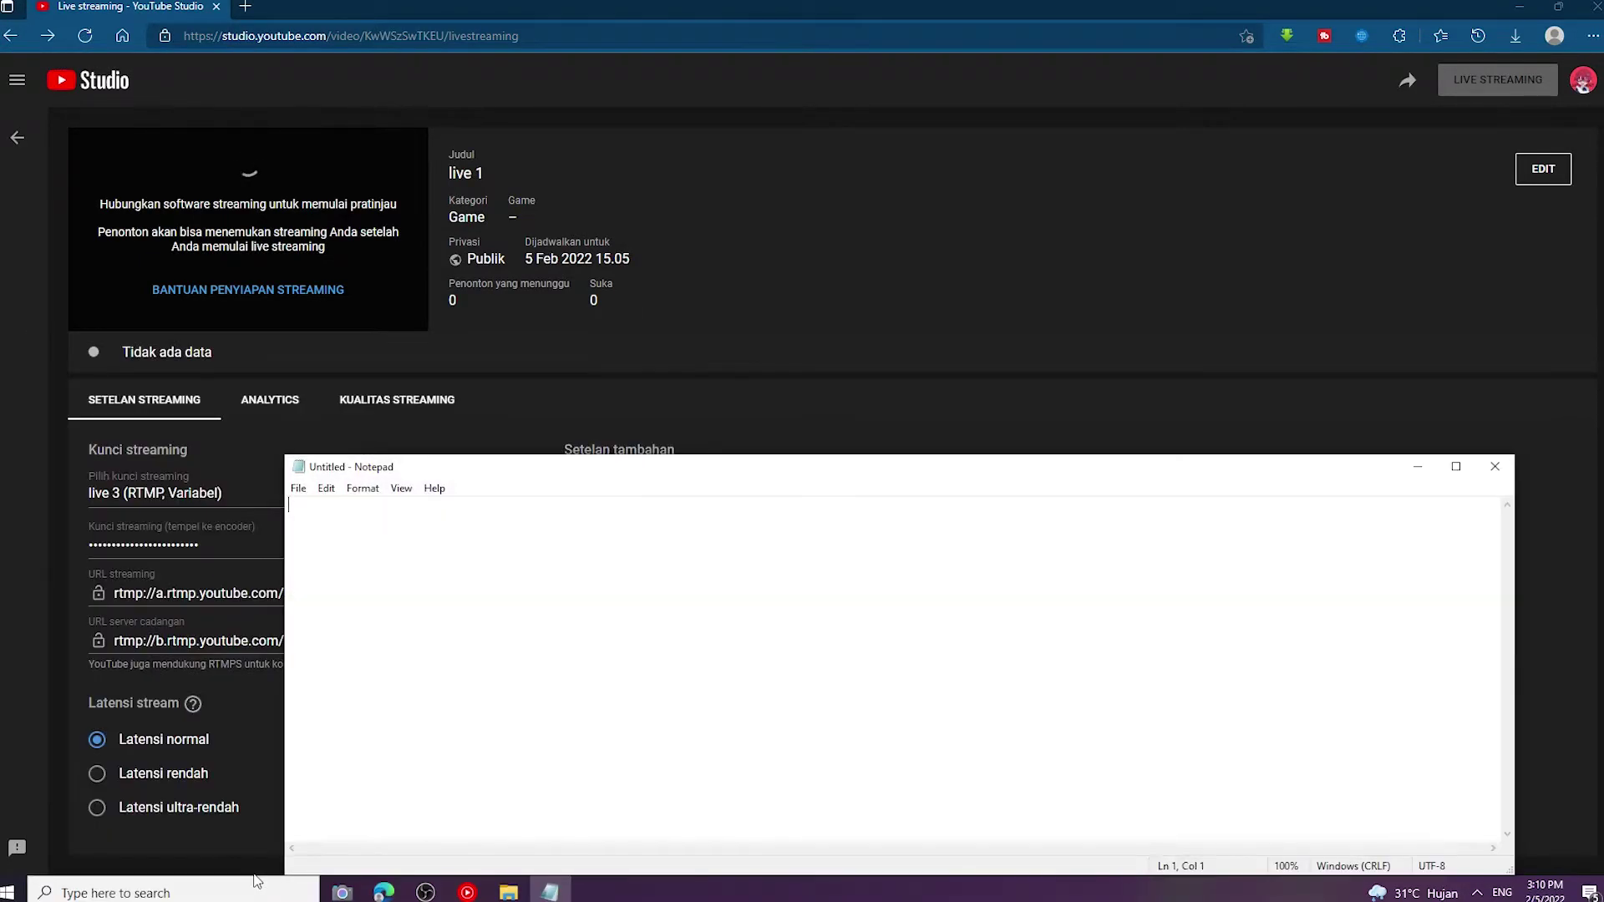
type("1")
Copy the live 3 stream key with SALIN and paste it after the 'live 3' label.
left_click_drag(535, 469, 808, 437)
left_click(506, 543)
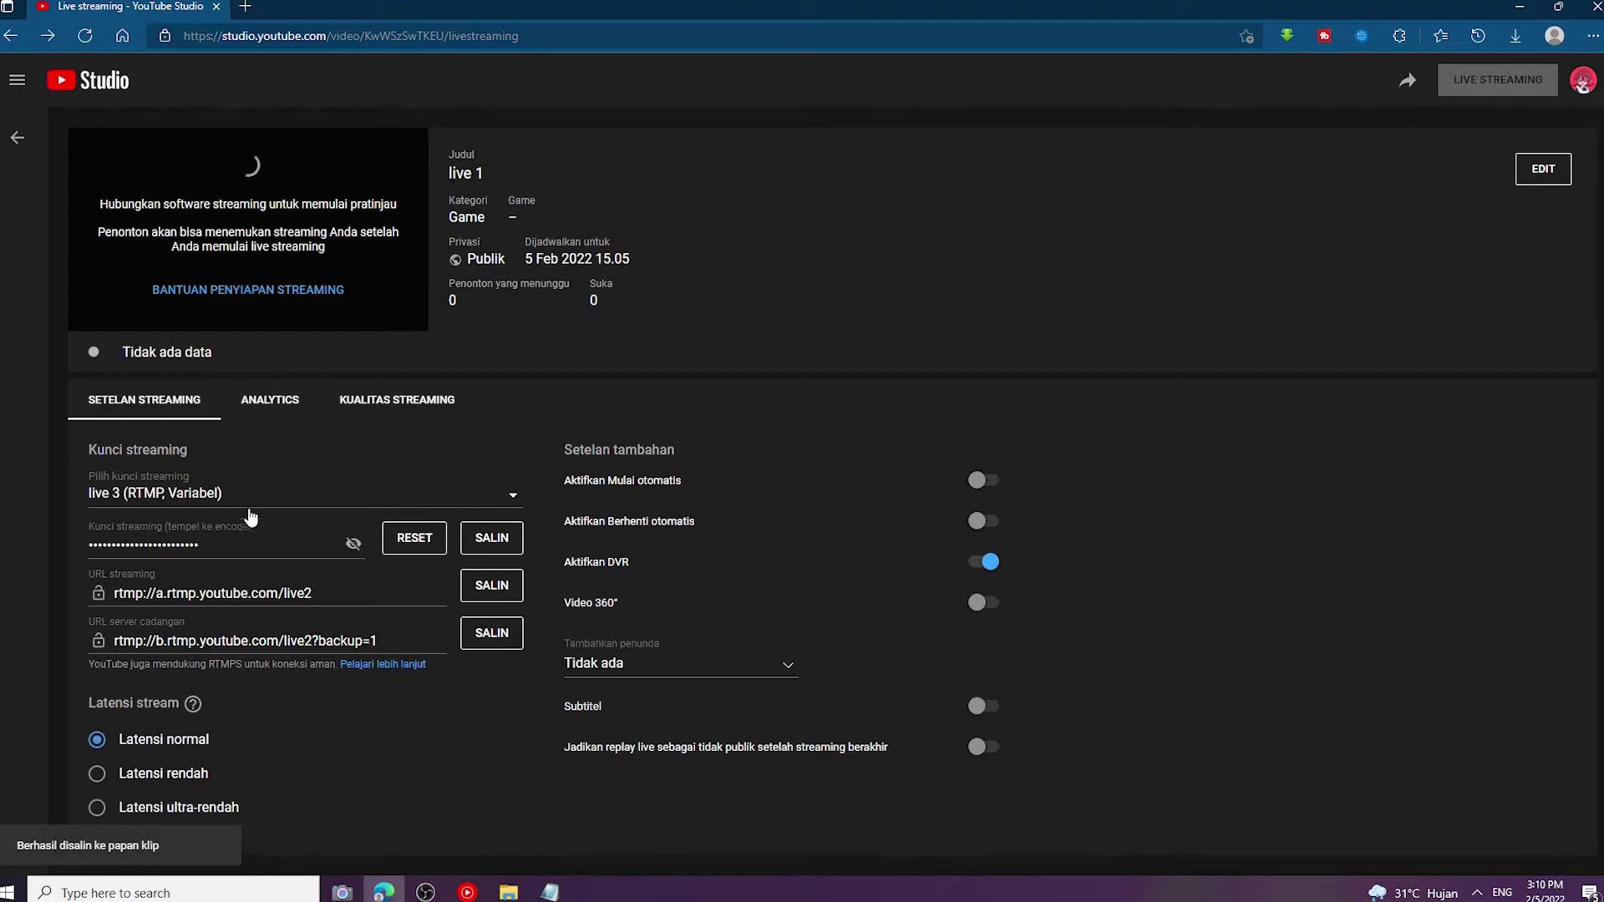
left_click(550, 892)
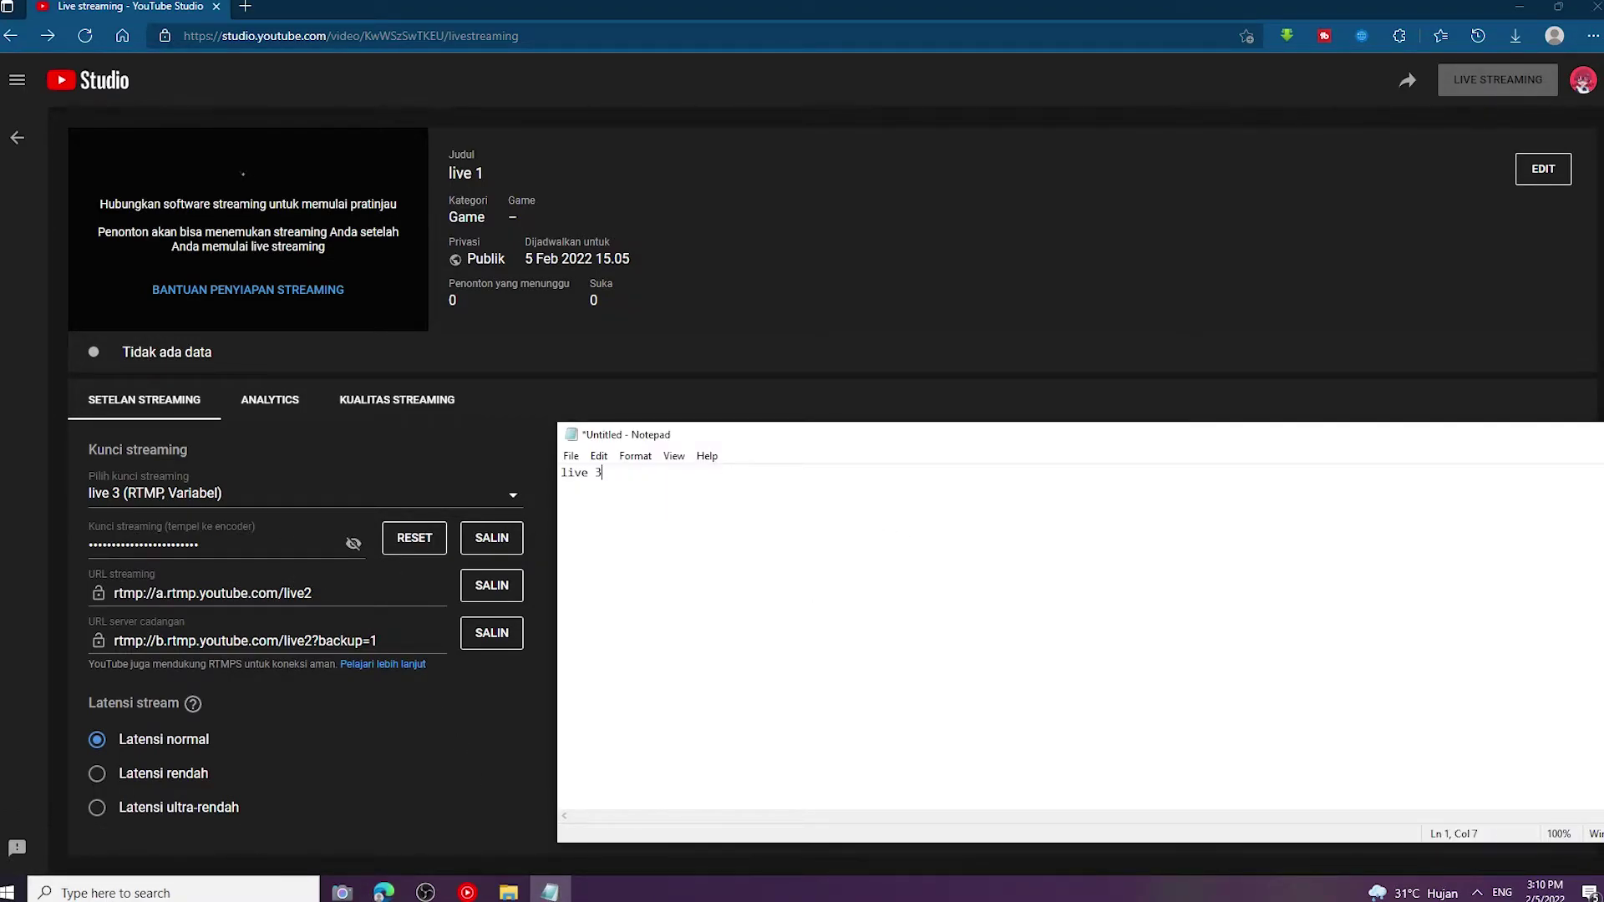
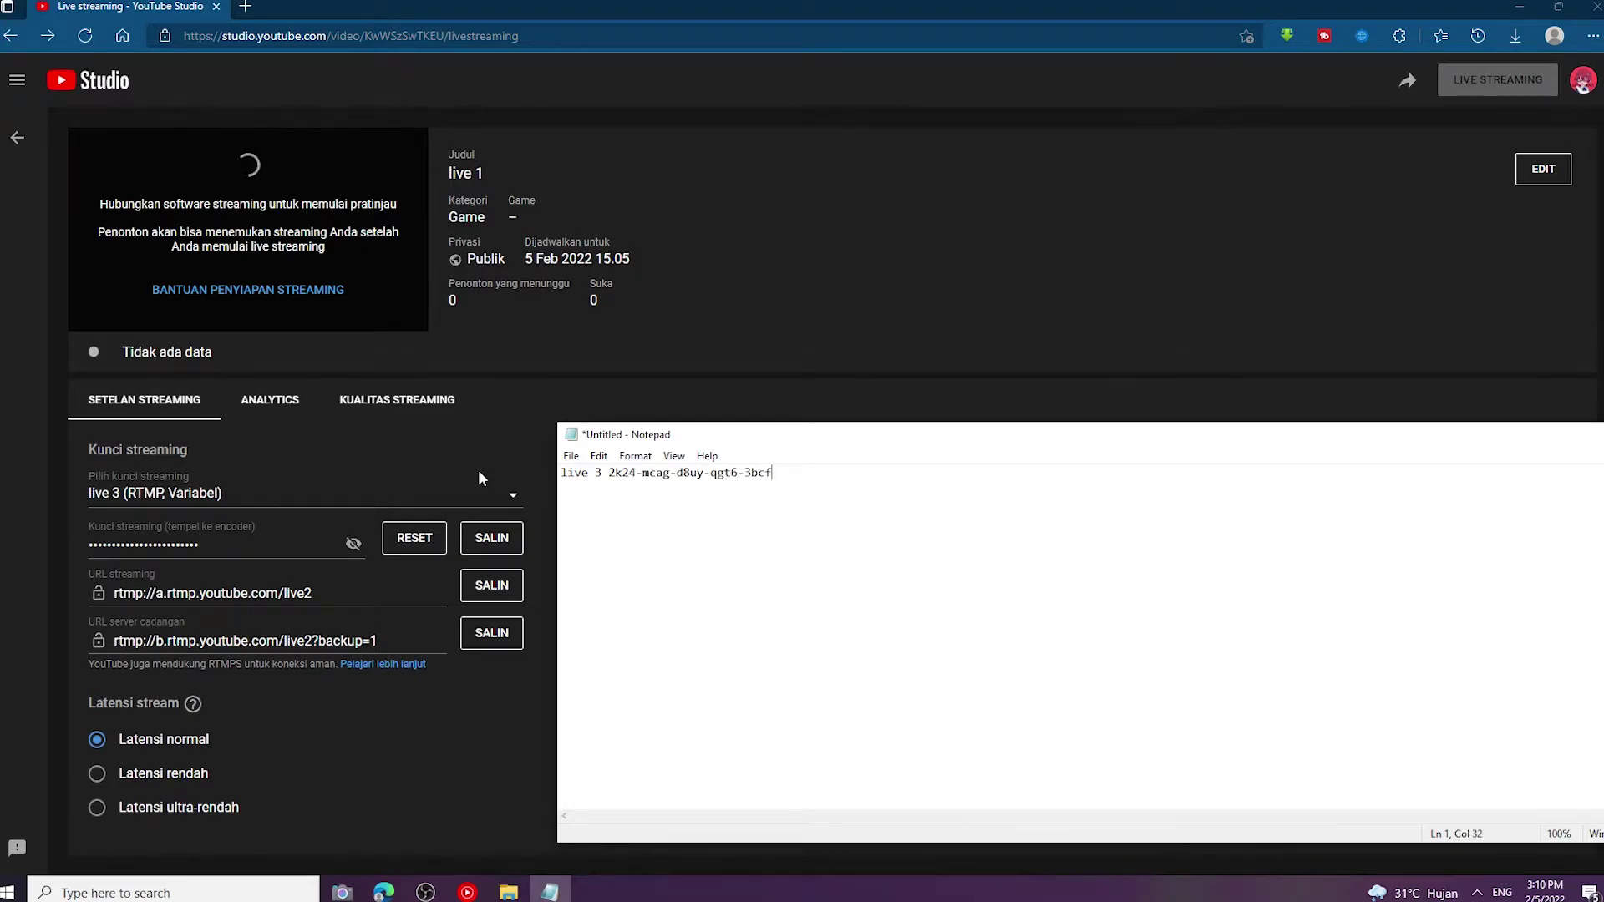
left_click(44, 104)
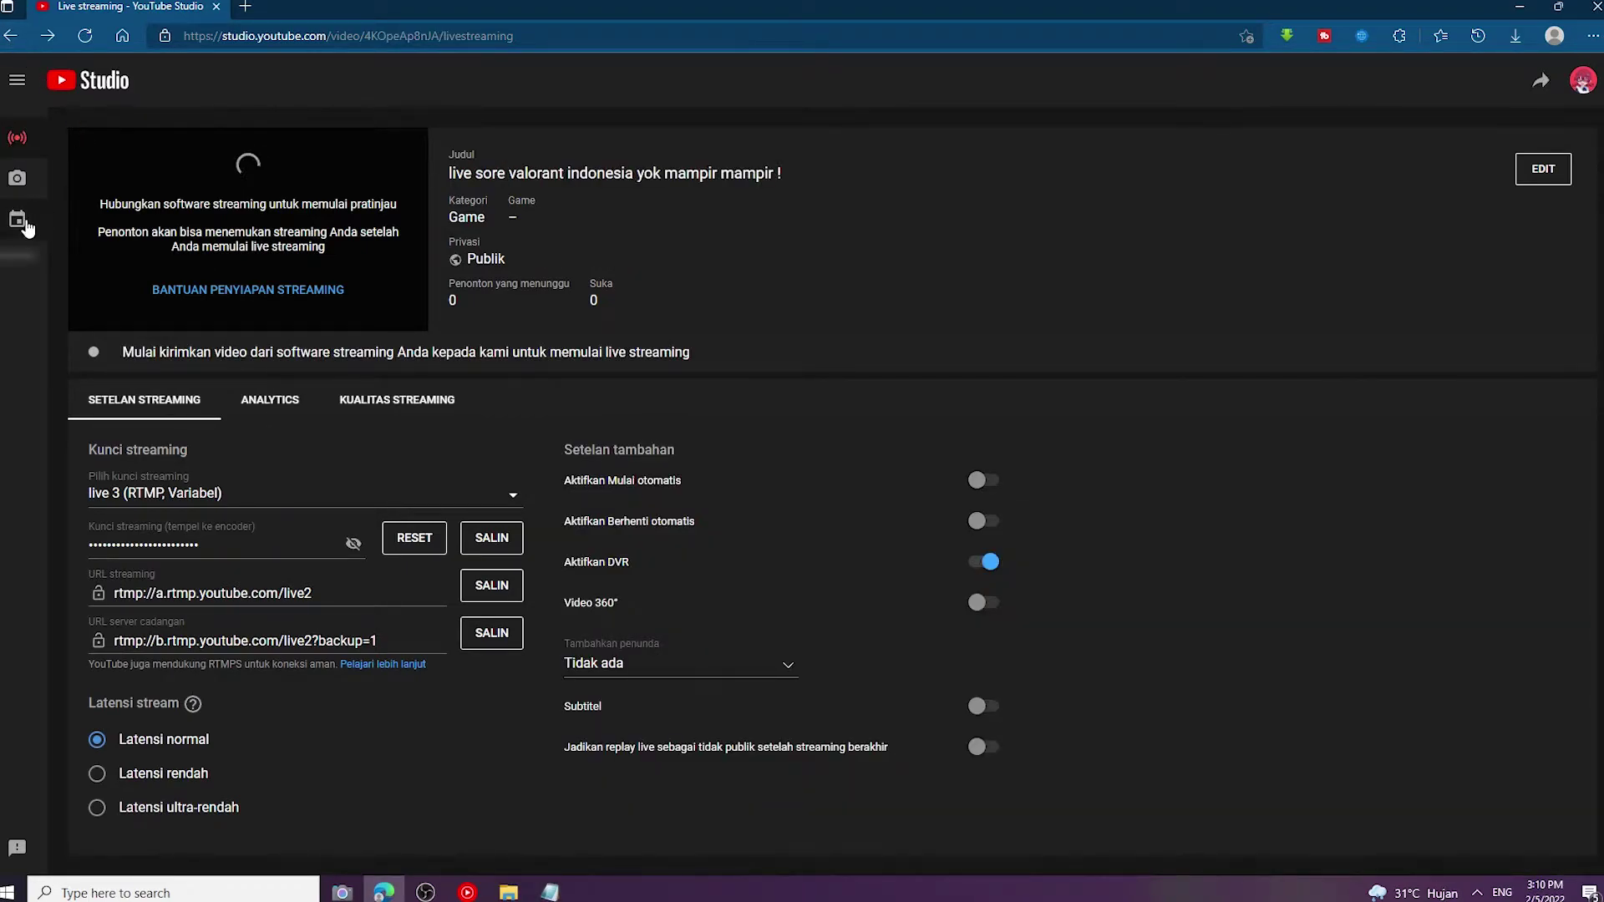
Copy the live 2 stream key from its control room and paste it as Notepad's second line.
left_click(26, 225)
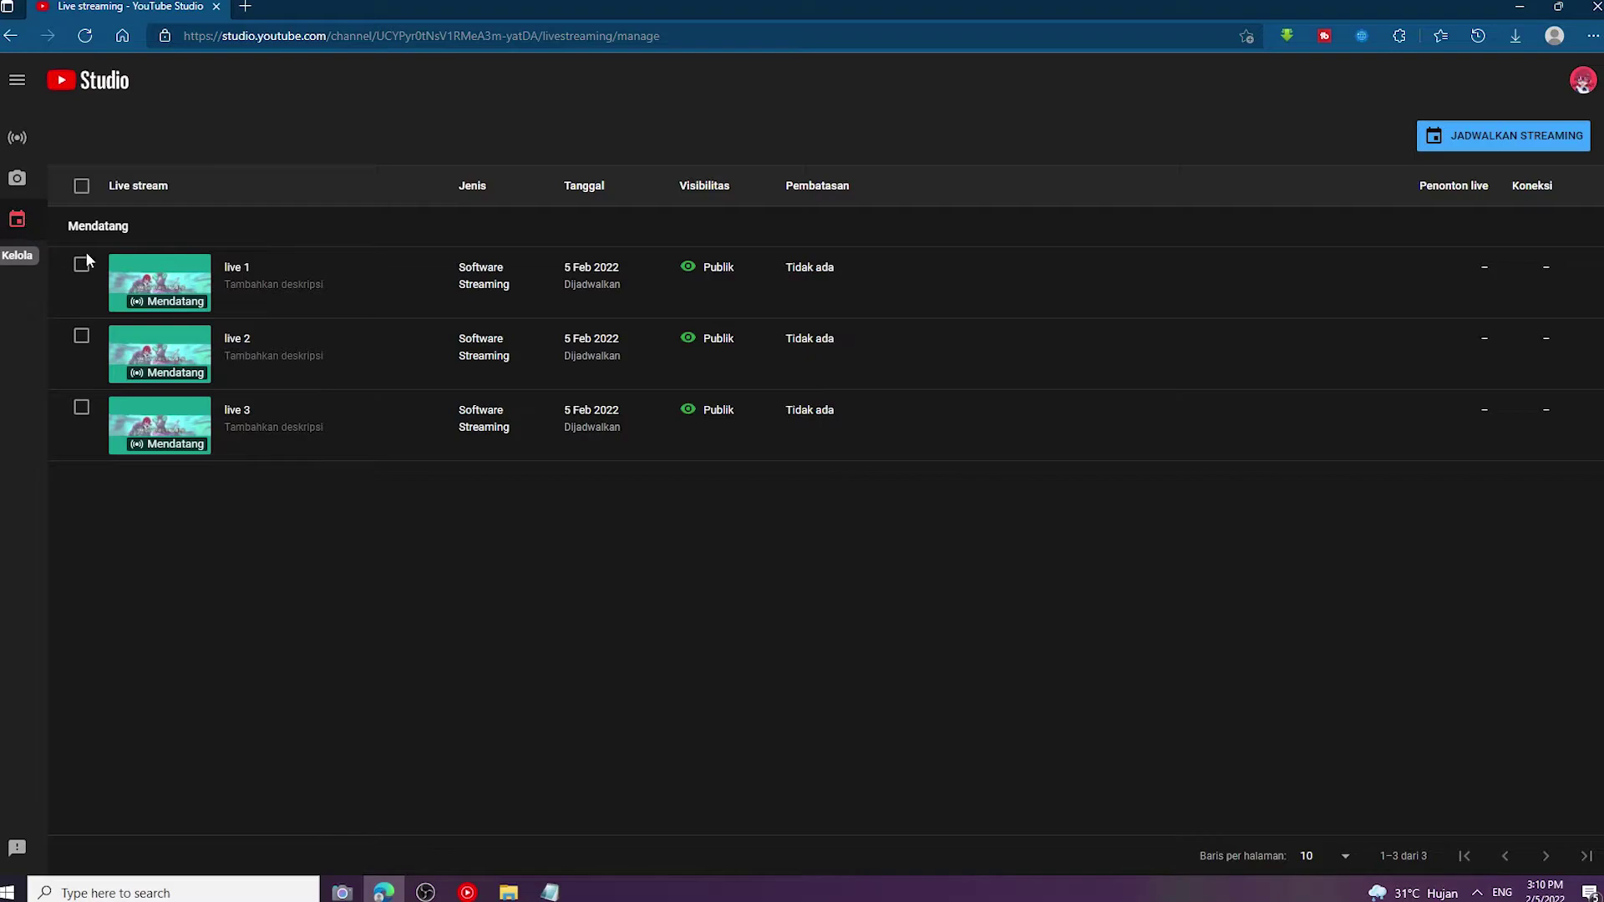
left_click(238, 339)
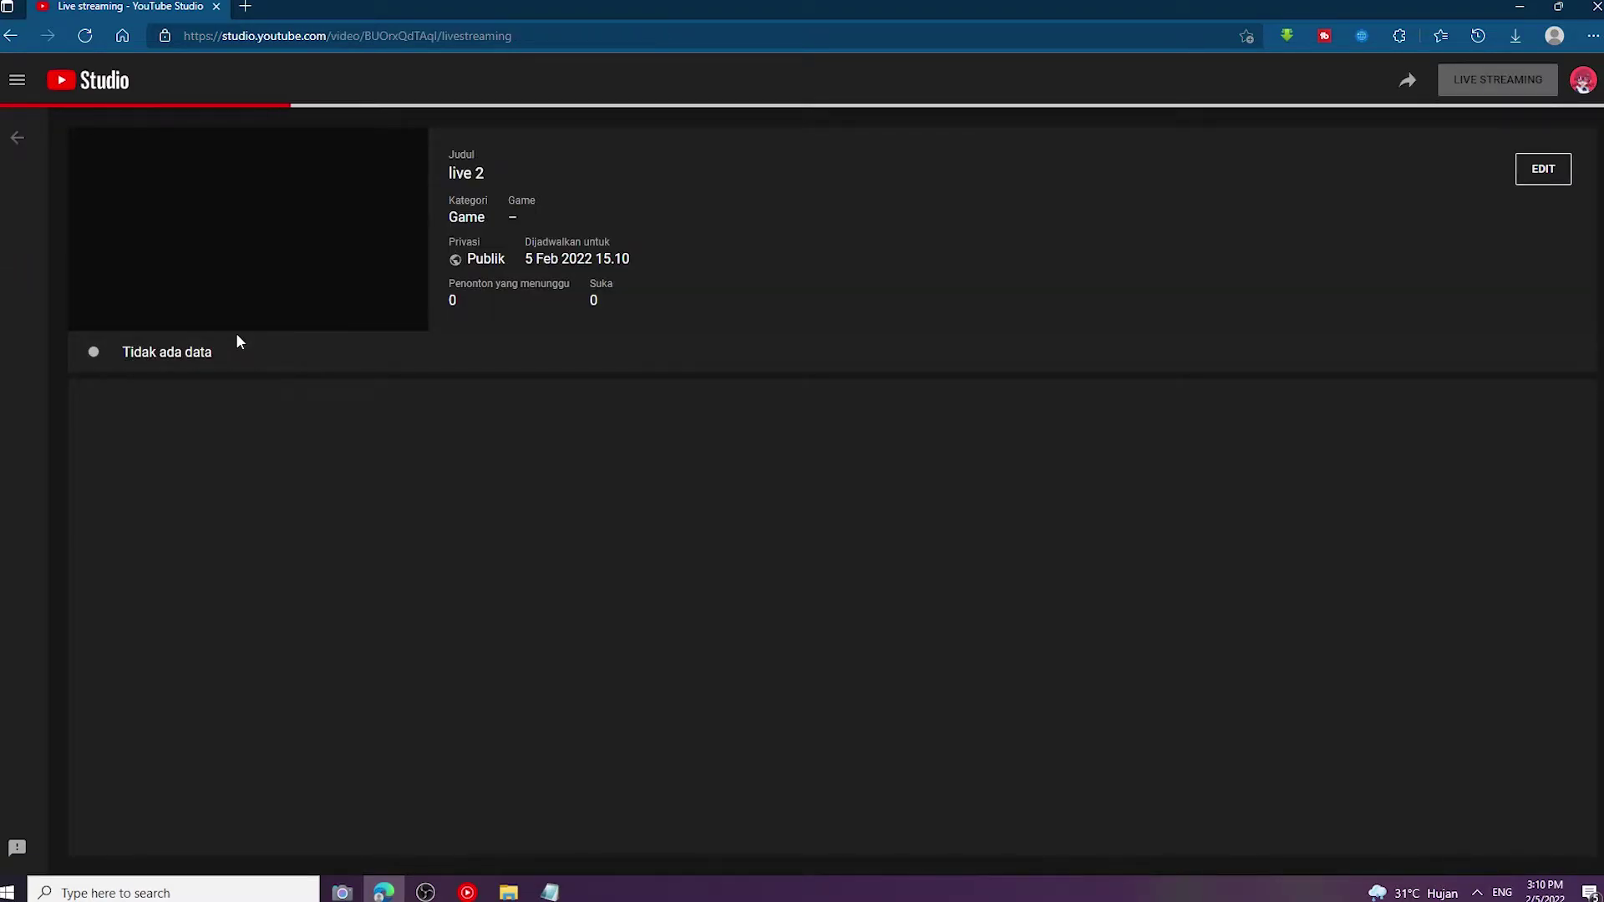
left_click(499, 543)
left_click(550, 893)
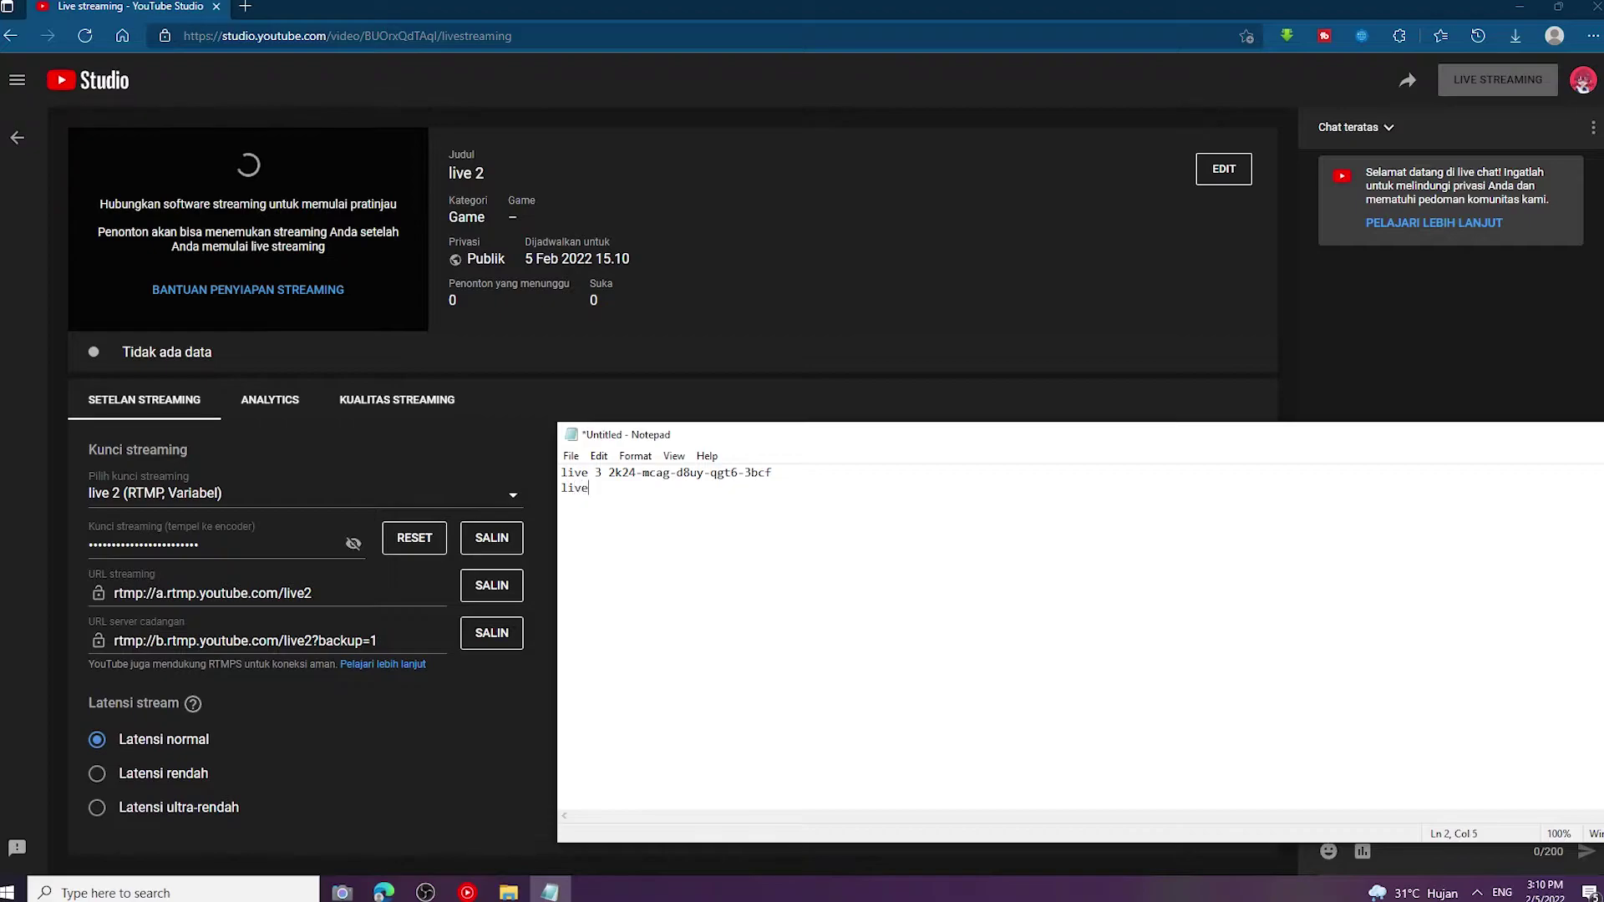
key("ctrl+v")
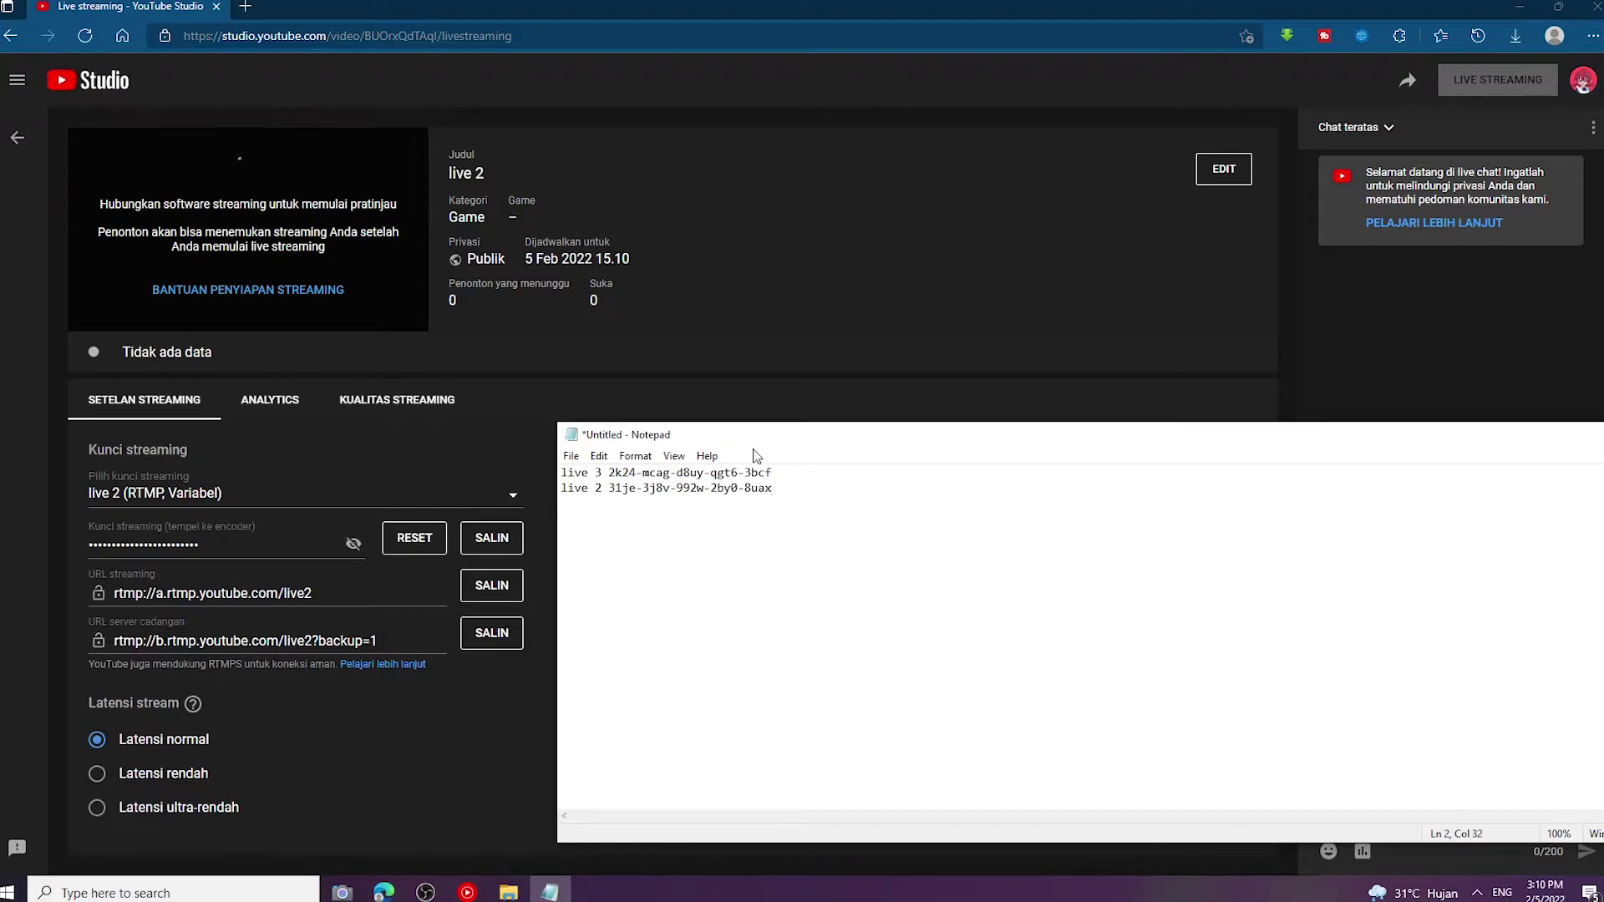
left_click(820, 345)
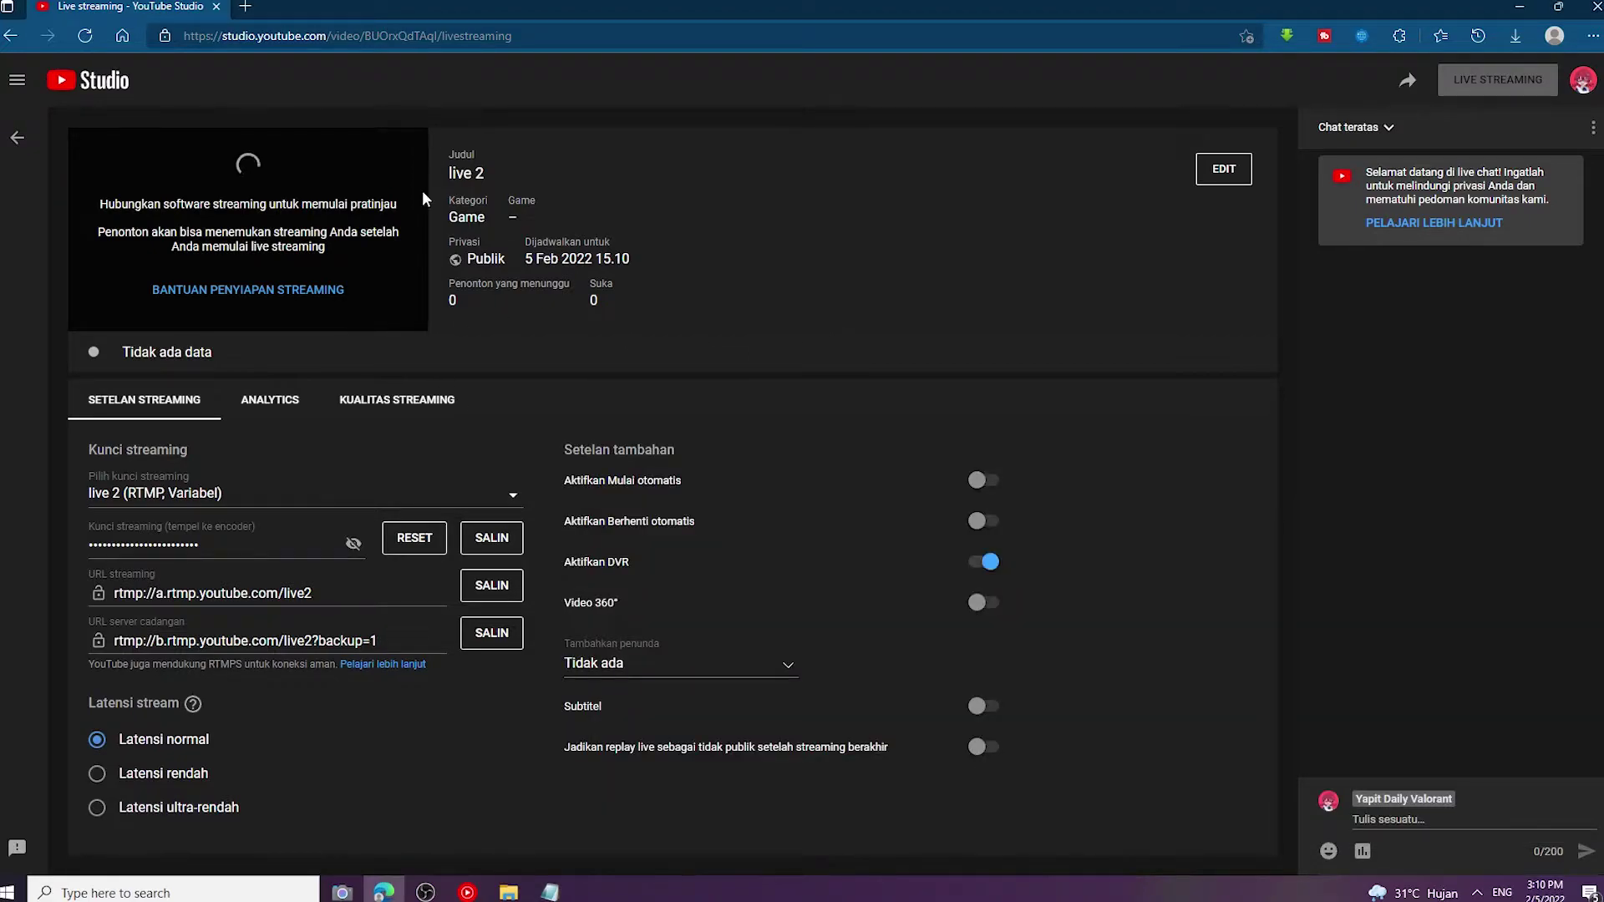
left_click(10, 37)
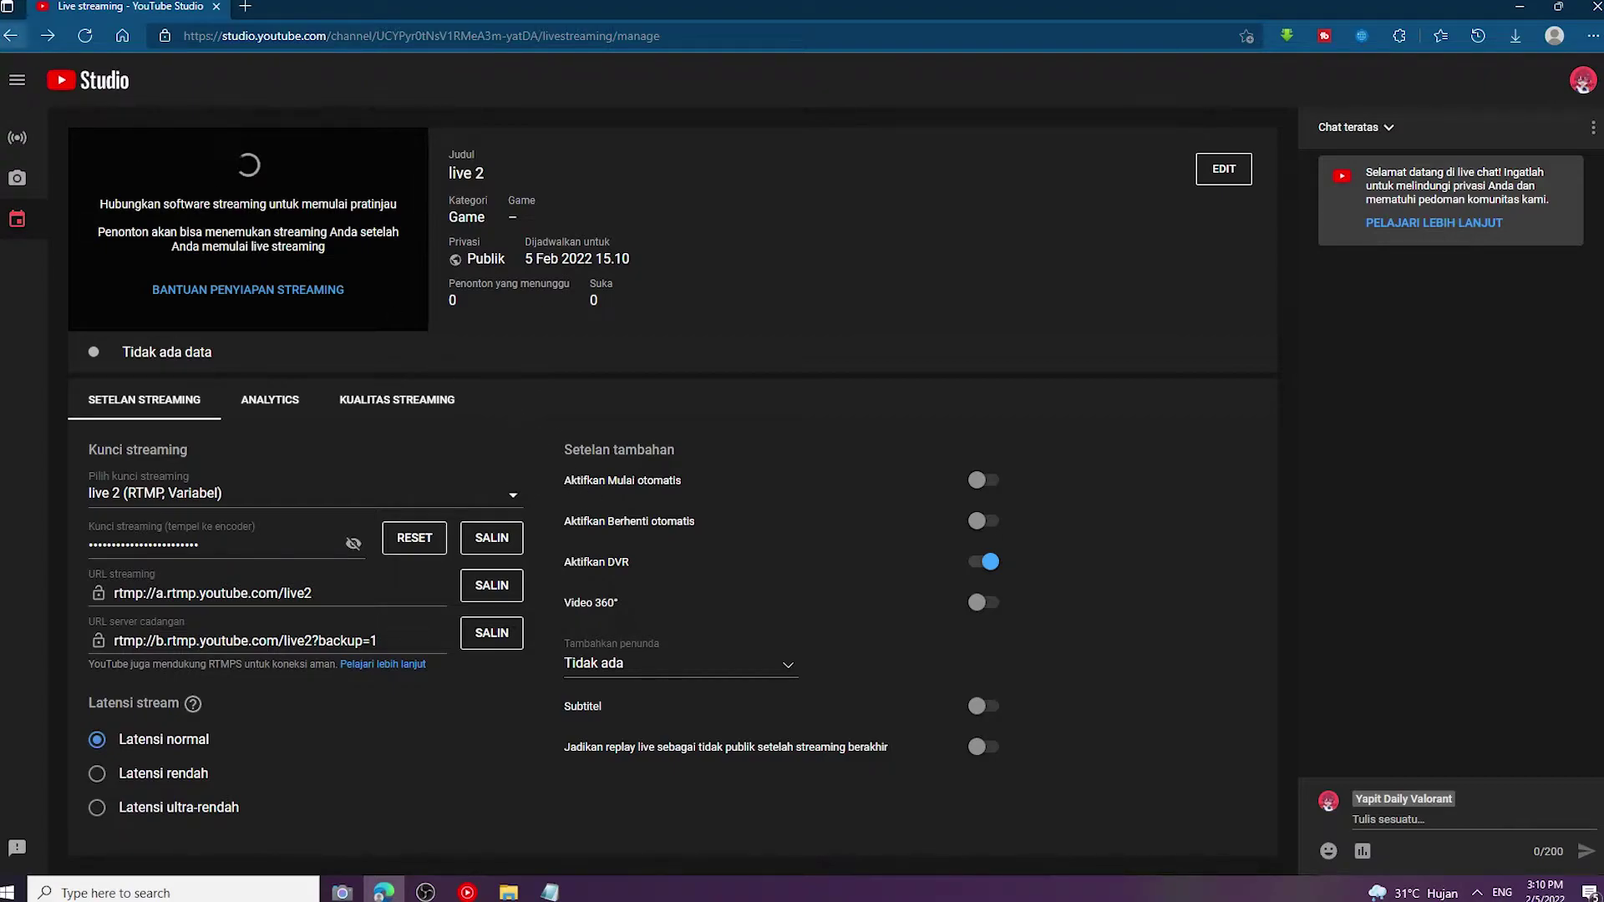
Go to the scheduled live 1 stream and copy its stream key.
left_click(10, 37)
left_click(53, 37)
left_click(18, 219)
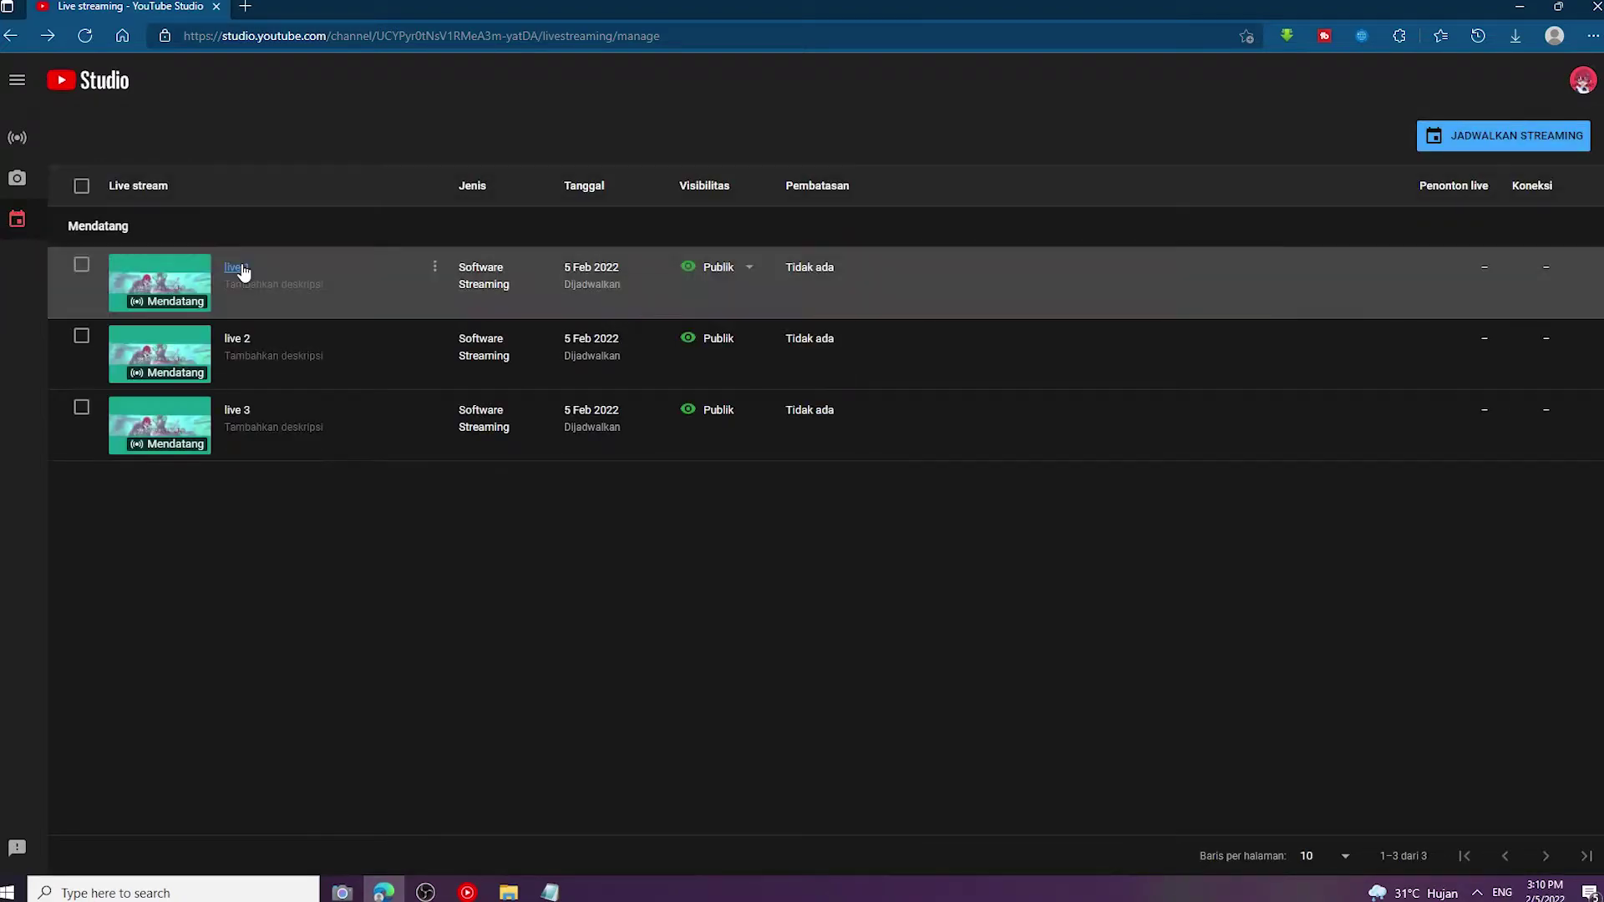
left_click(236, 263)
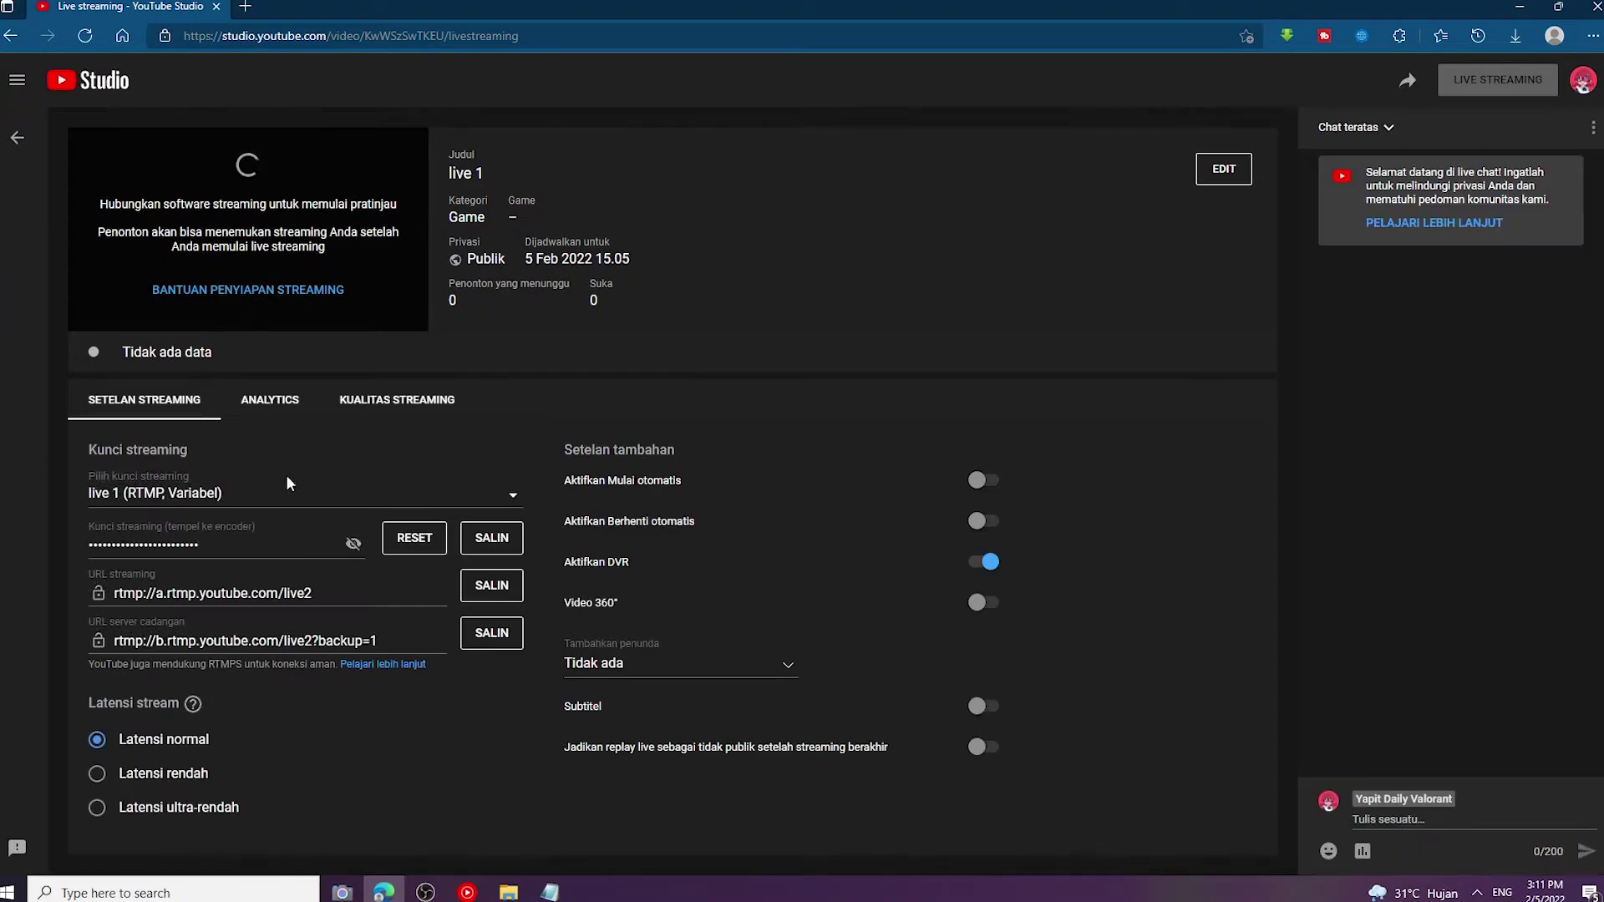
left_click(518, 542)
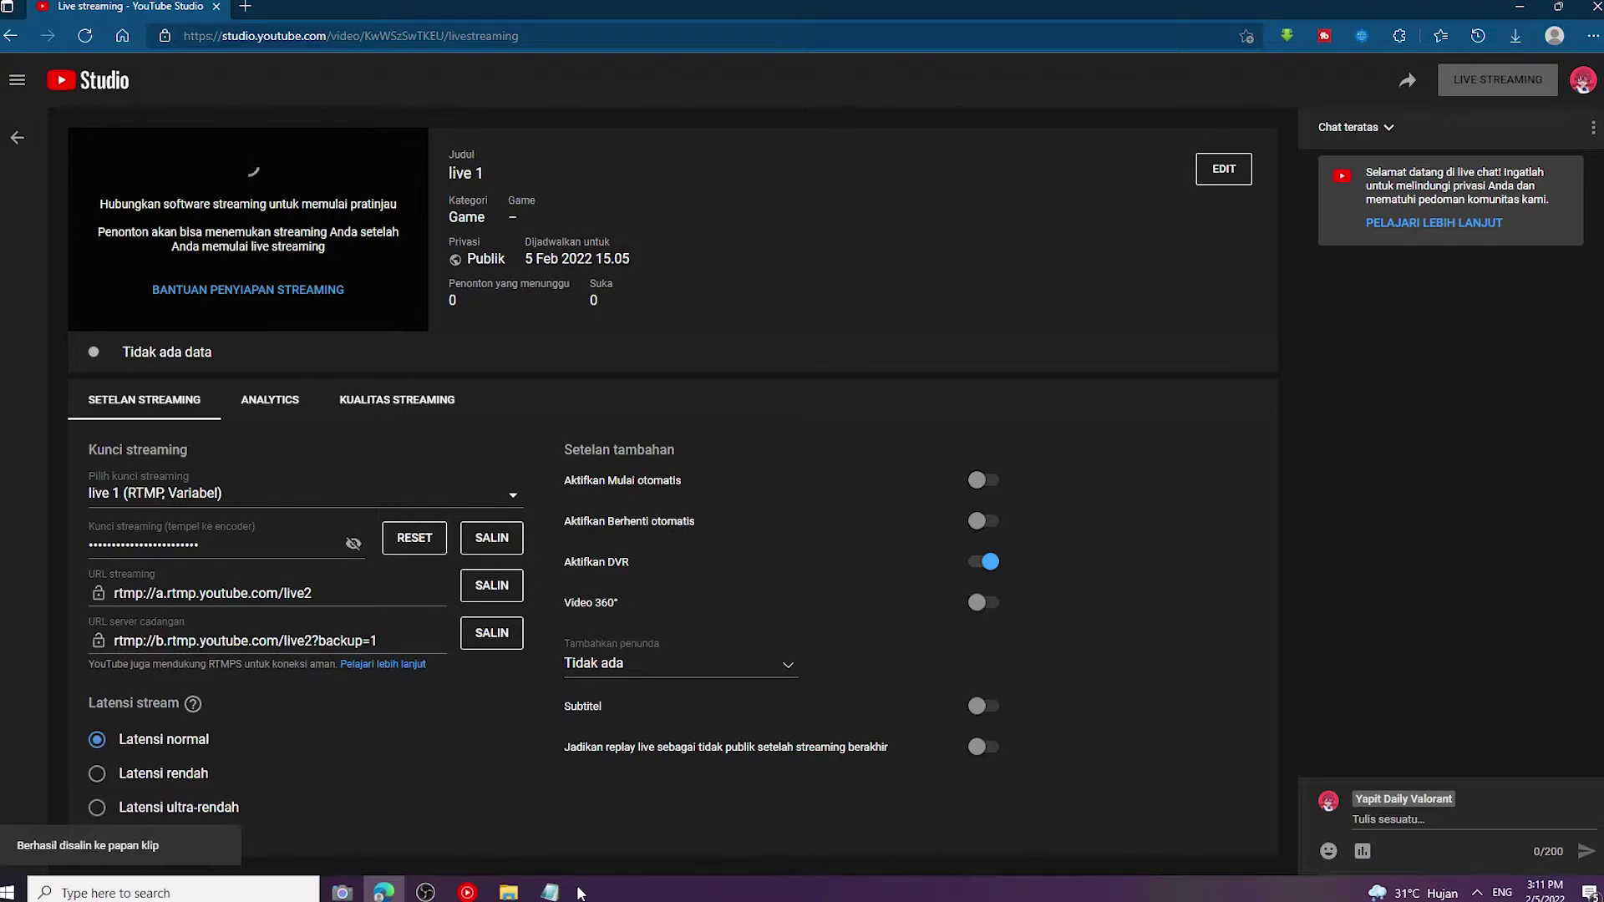
Paste the key as a new third Notepad line labelled 'live 1'.
left_click(550, 892)
key("Return")
key("ctrl+v")
type("live 1")
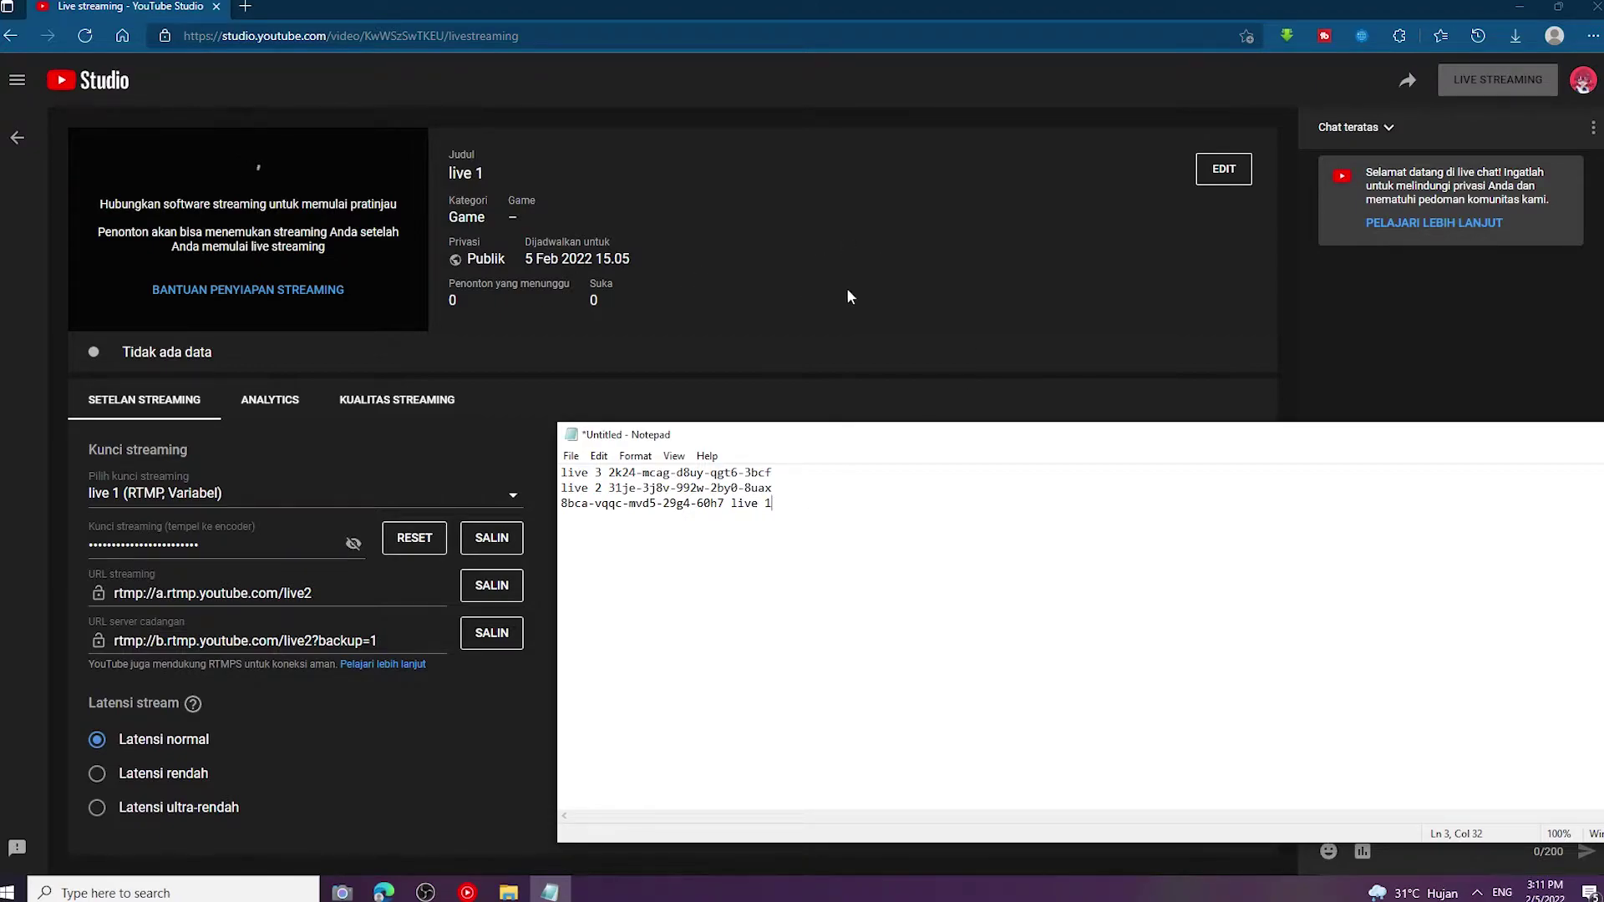
left_click(550, 892)
left_click(88, 79)
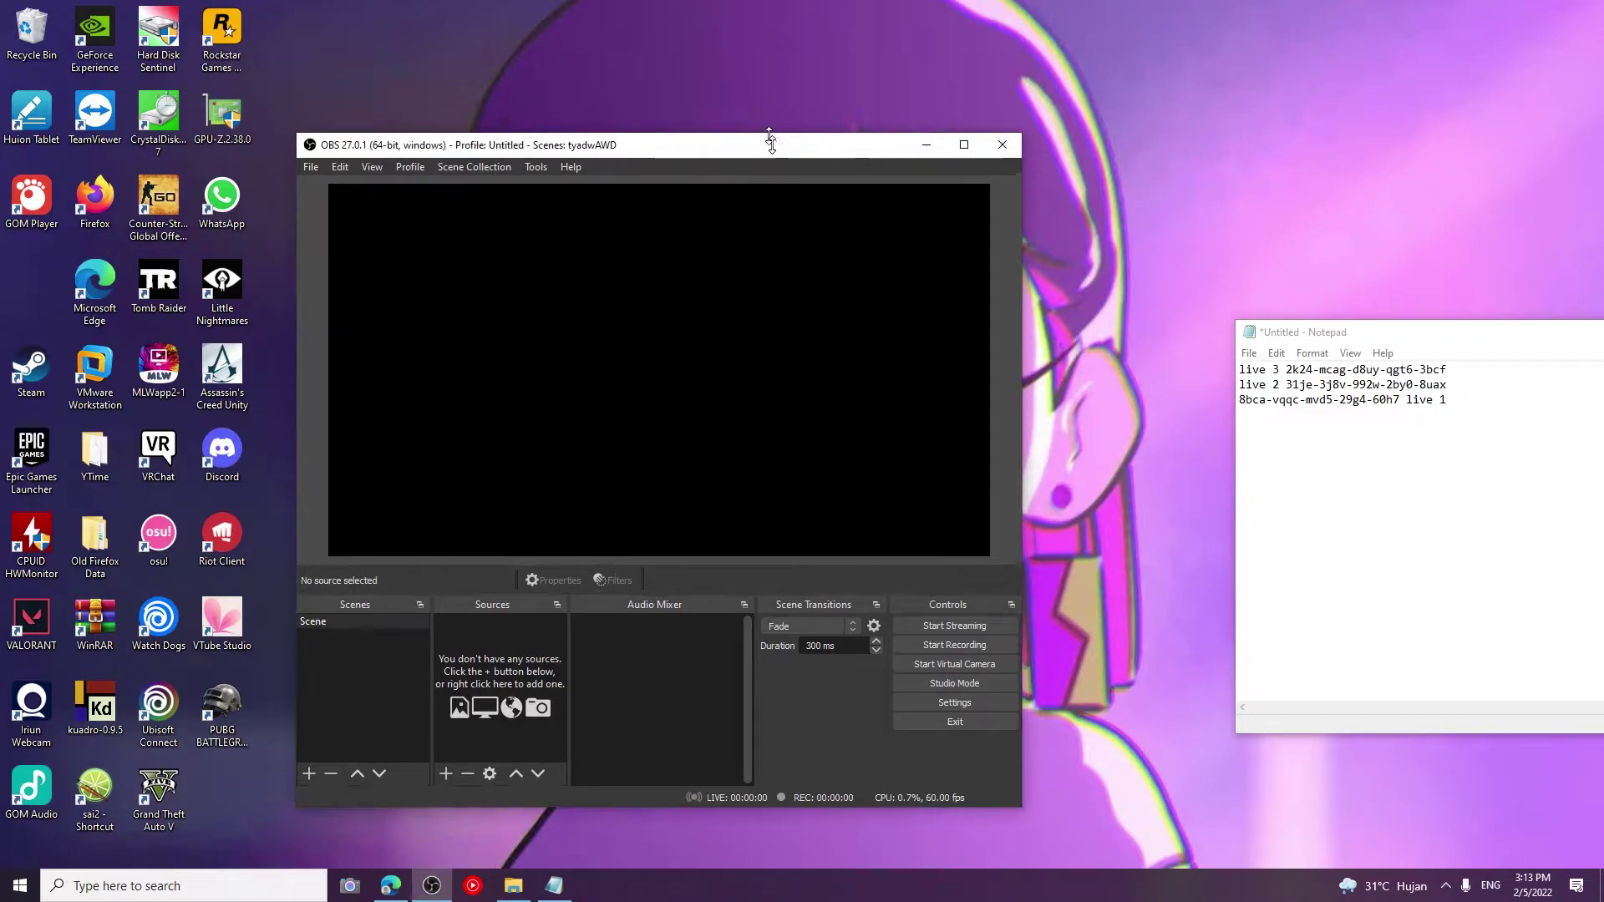
Resize the OBS window and reposition it higher and slightly left.
left_click_drag(709, 172, 744, 161)
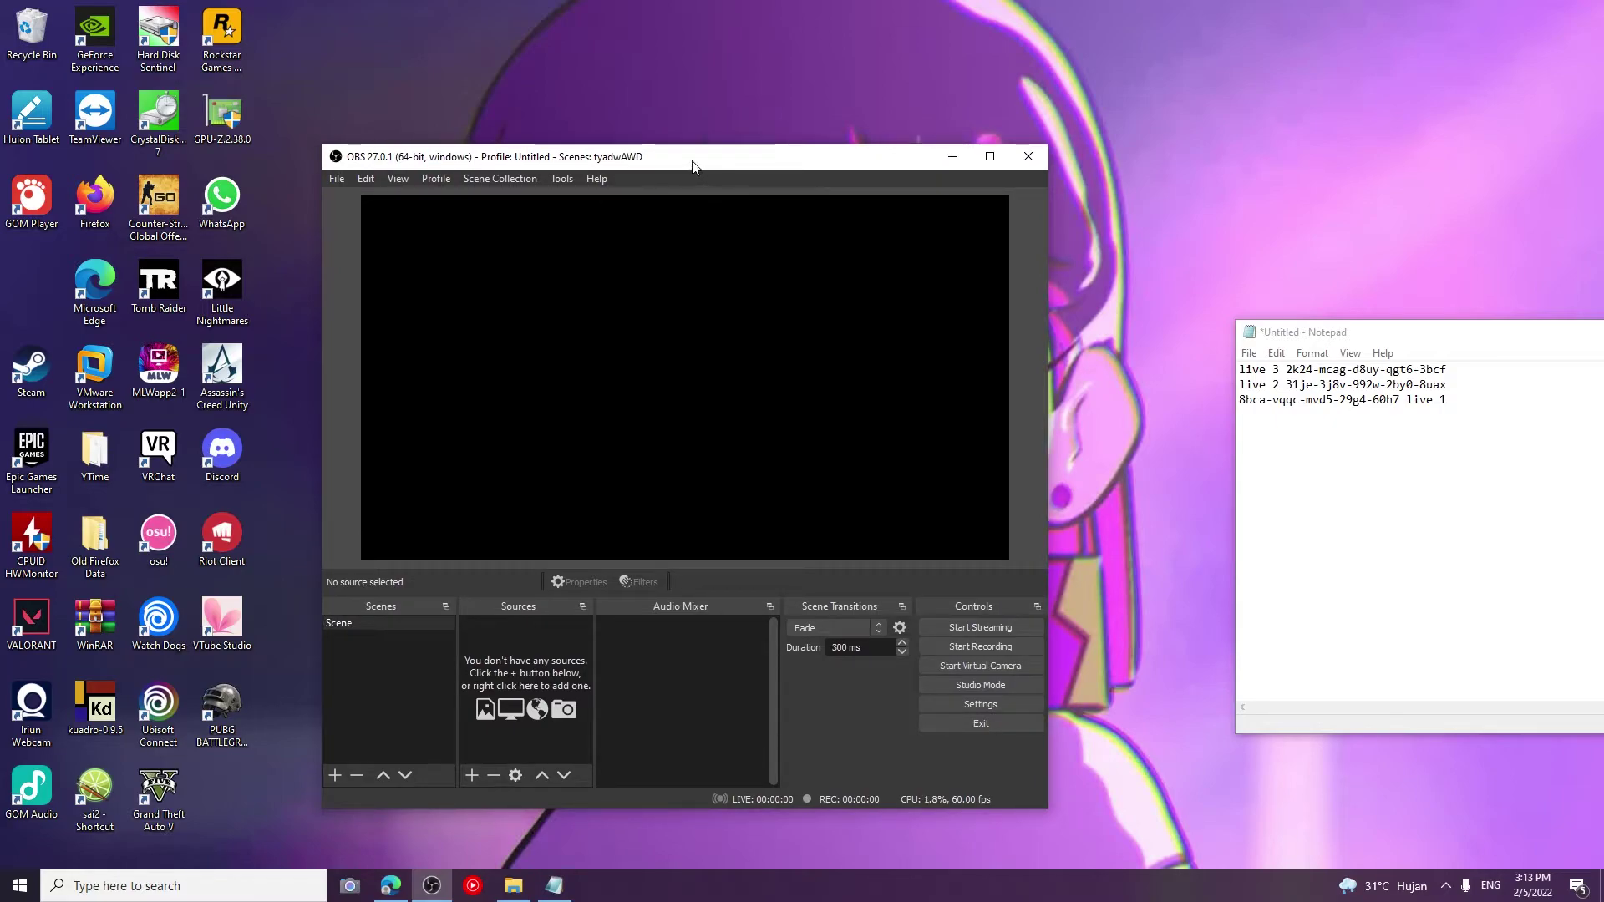
left_click_drag(732, 168, 826, 162)
left_click(431, 885)
left_click(431, 886)
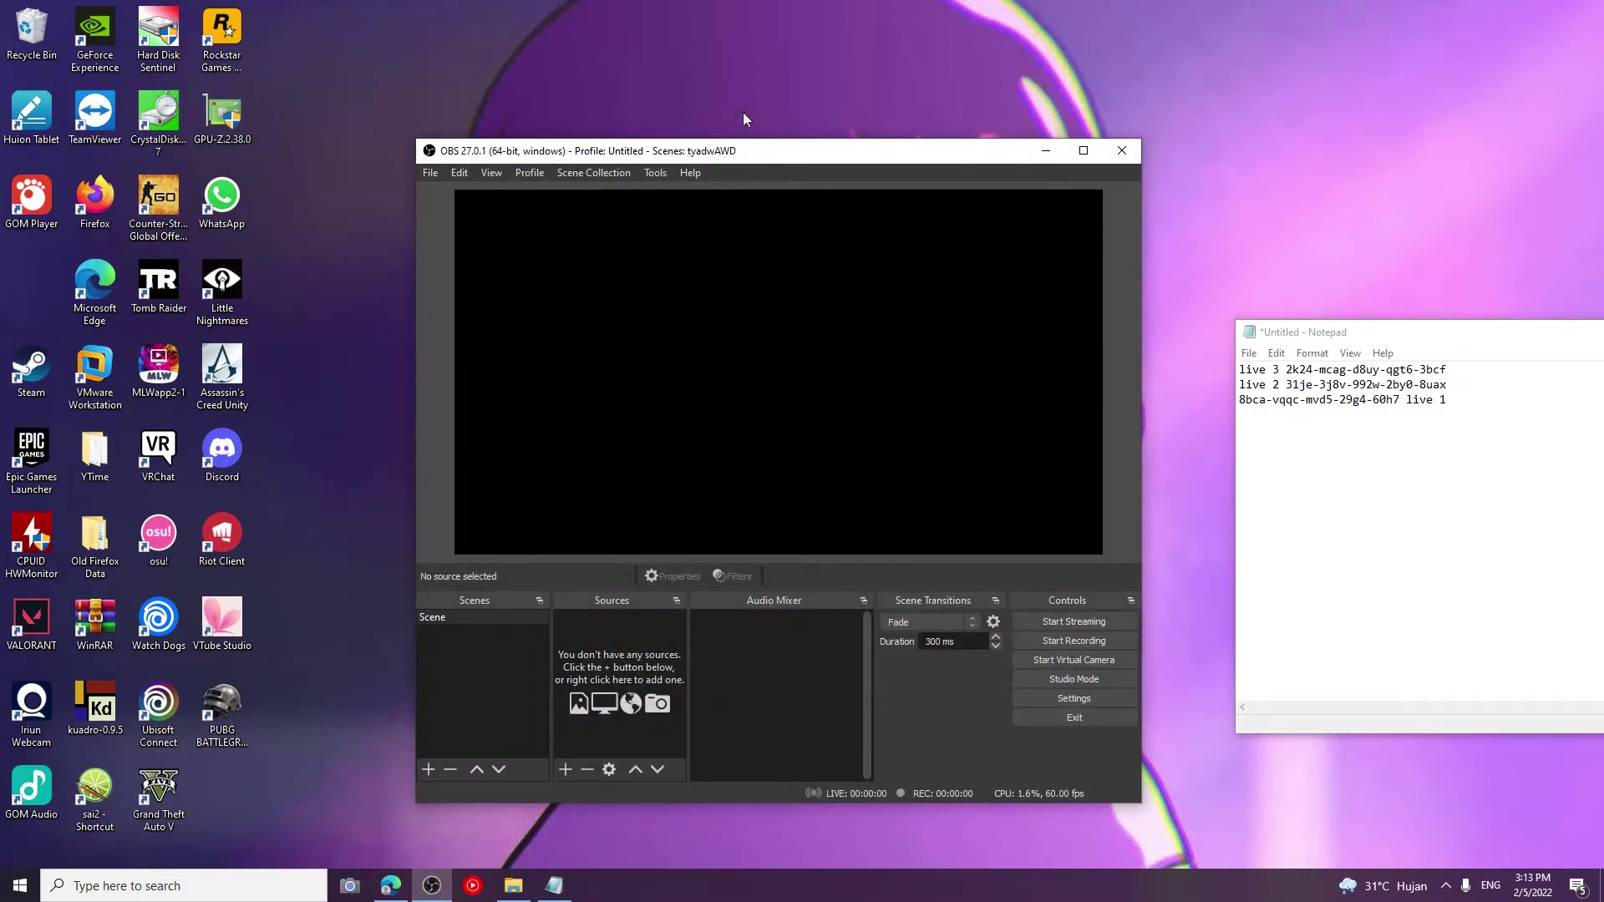
left_click_drag(720, 154, 608, 142)
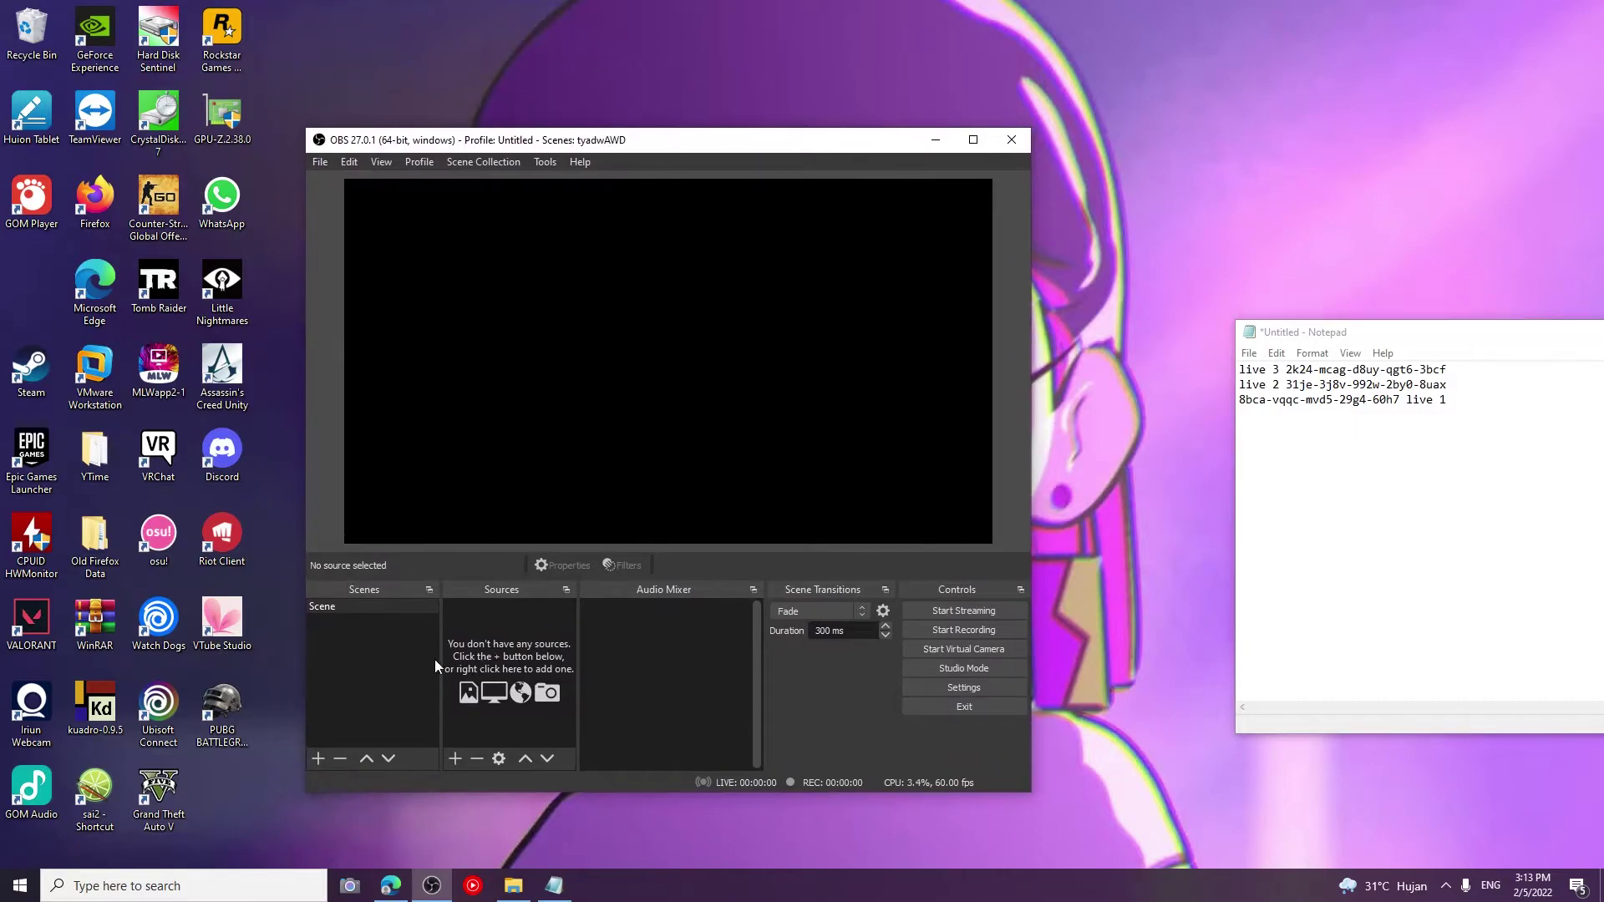
Add an Image source showing Screenshot (572).png from Music > New folder.
left_click(455, 758)
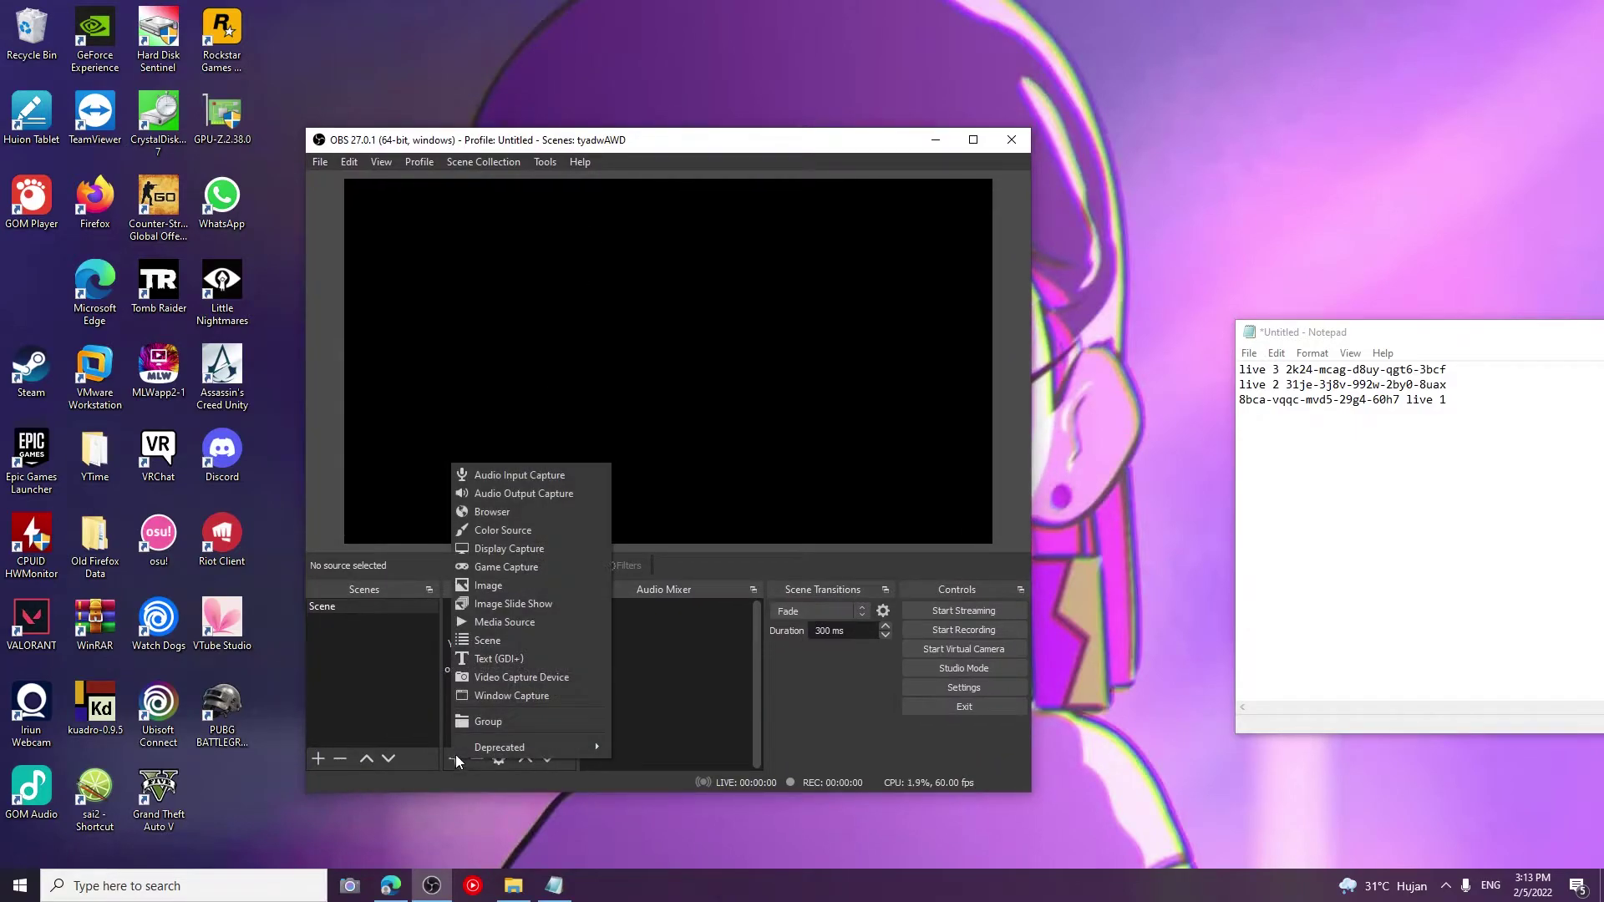
left_click(496, 583)
left_click(718, 586)
left_click(922, 577)
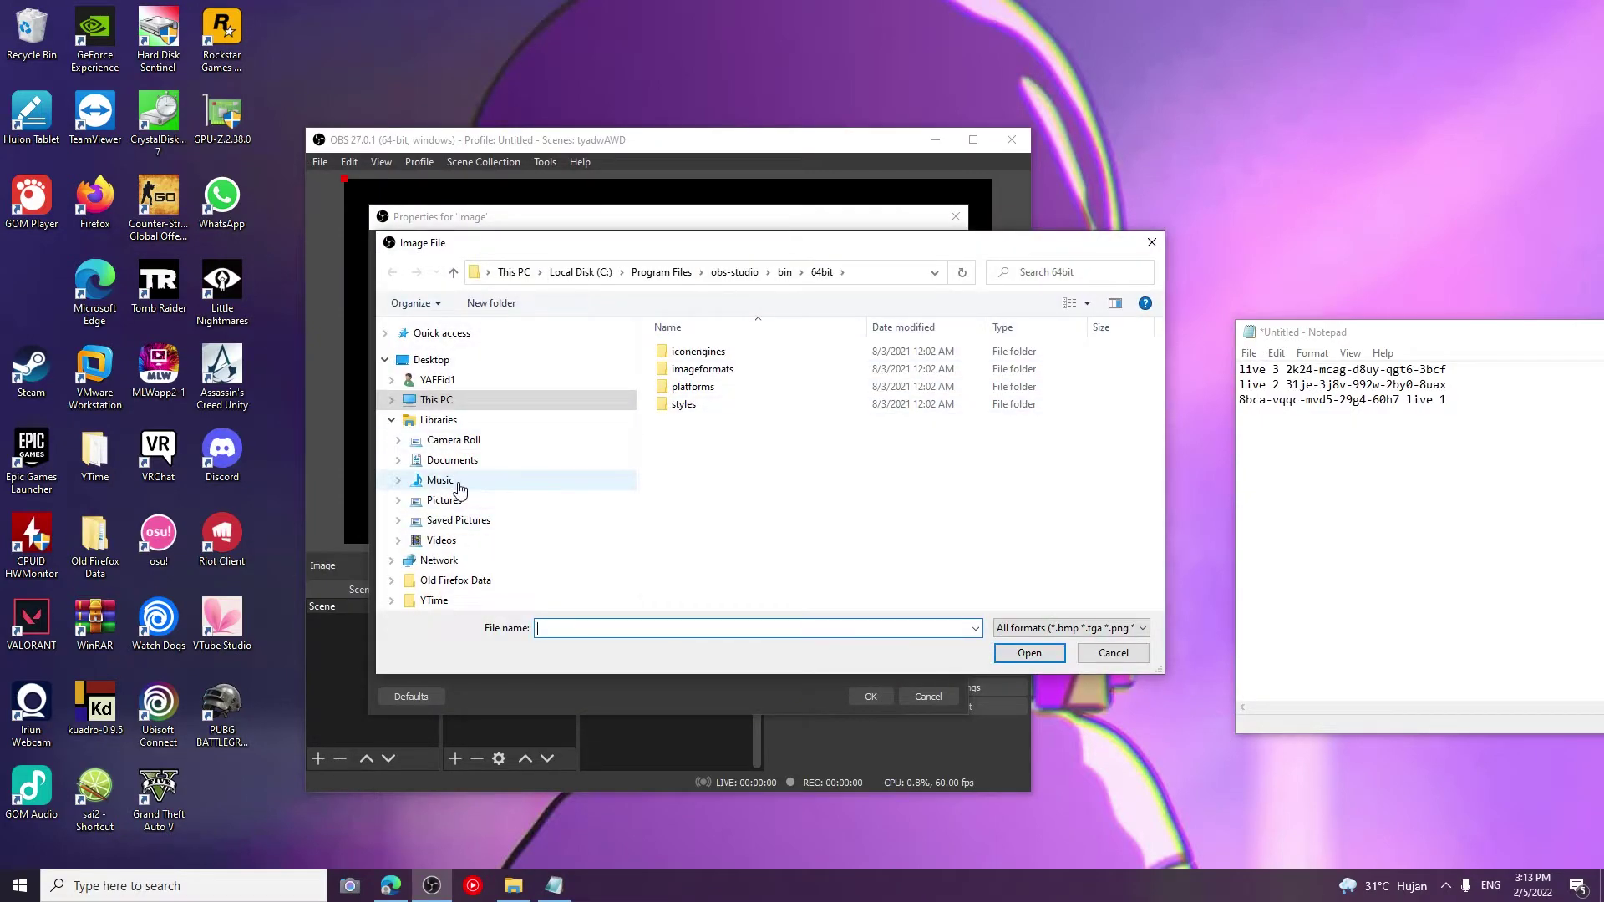
left_click(458, 486)
double_click(702, 372)
left_click(754, 338)
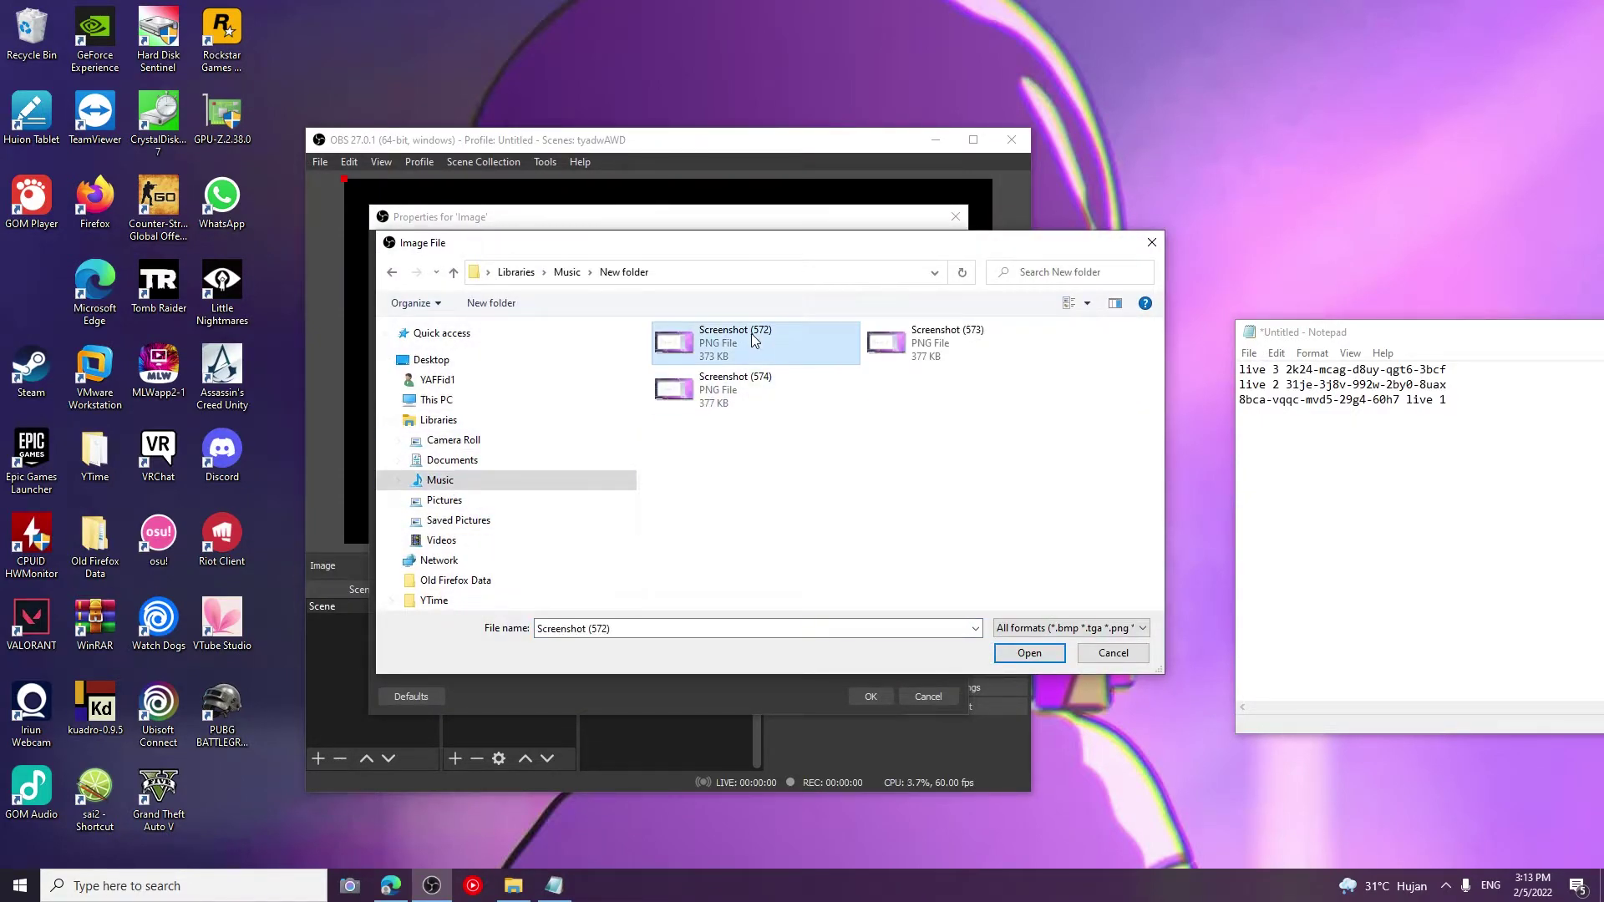
left_click(1030, 653)
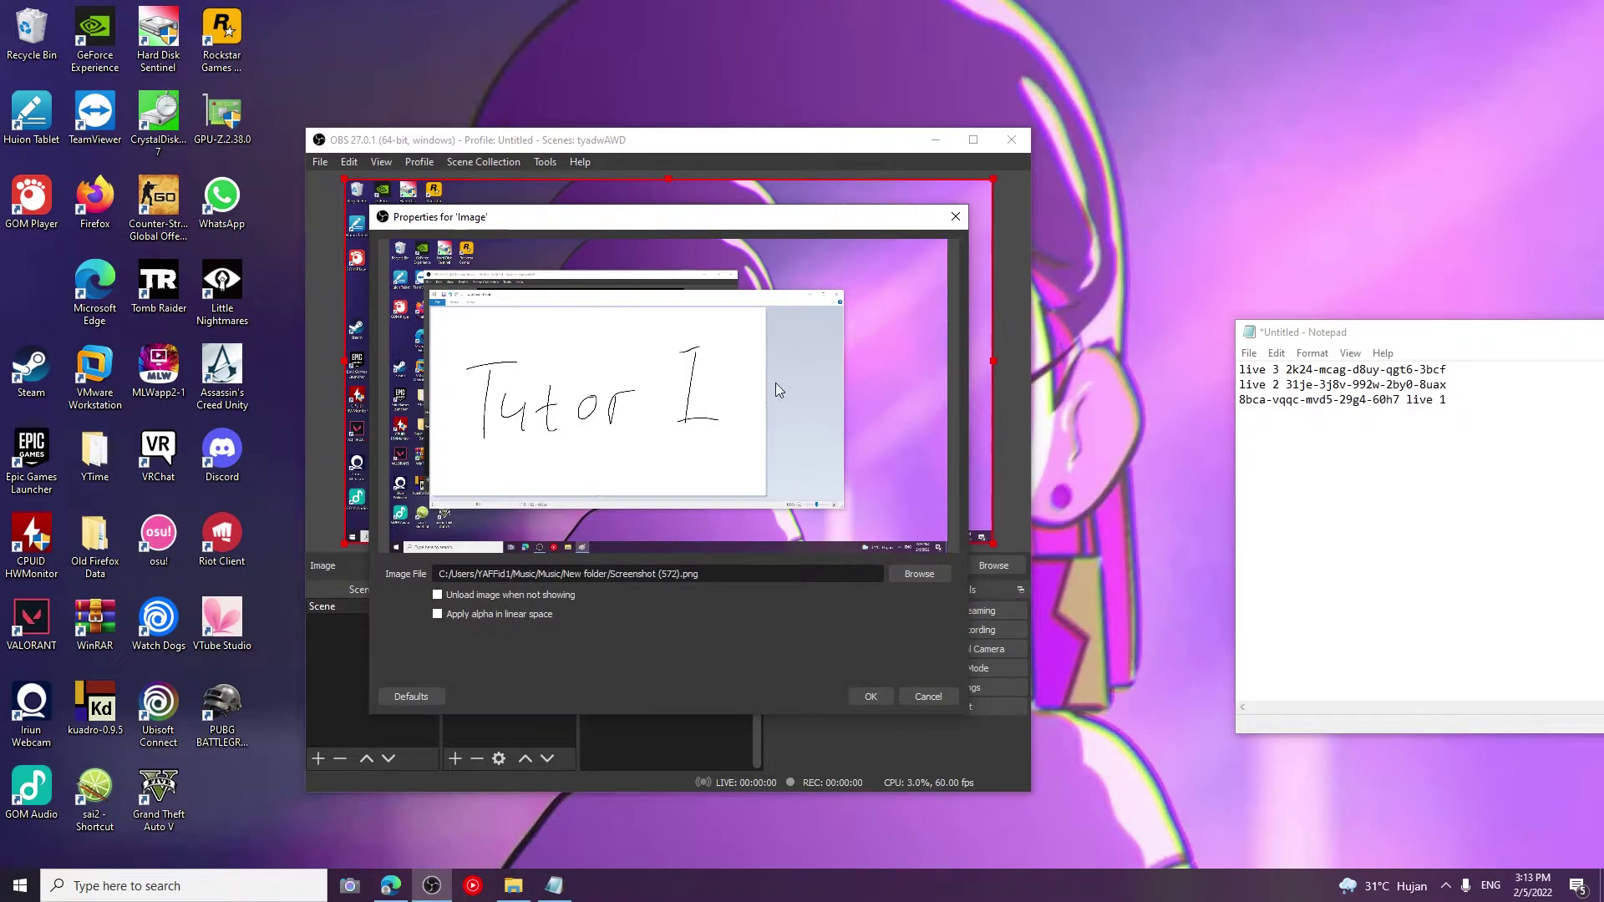
left_click(871, 697)
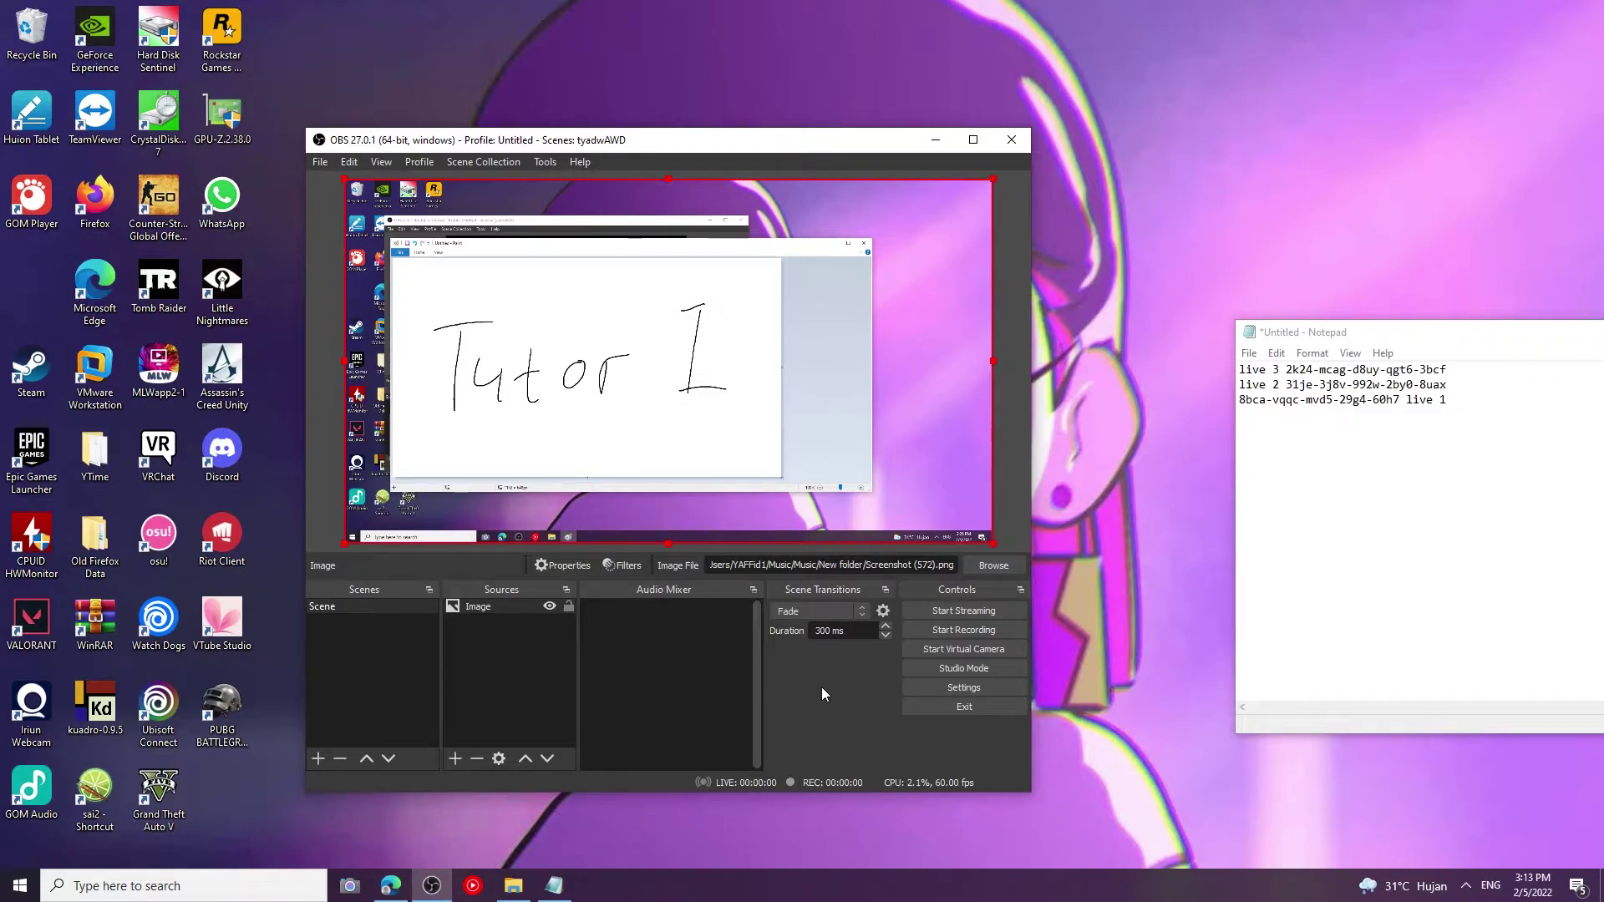
left_click(1006, 271)
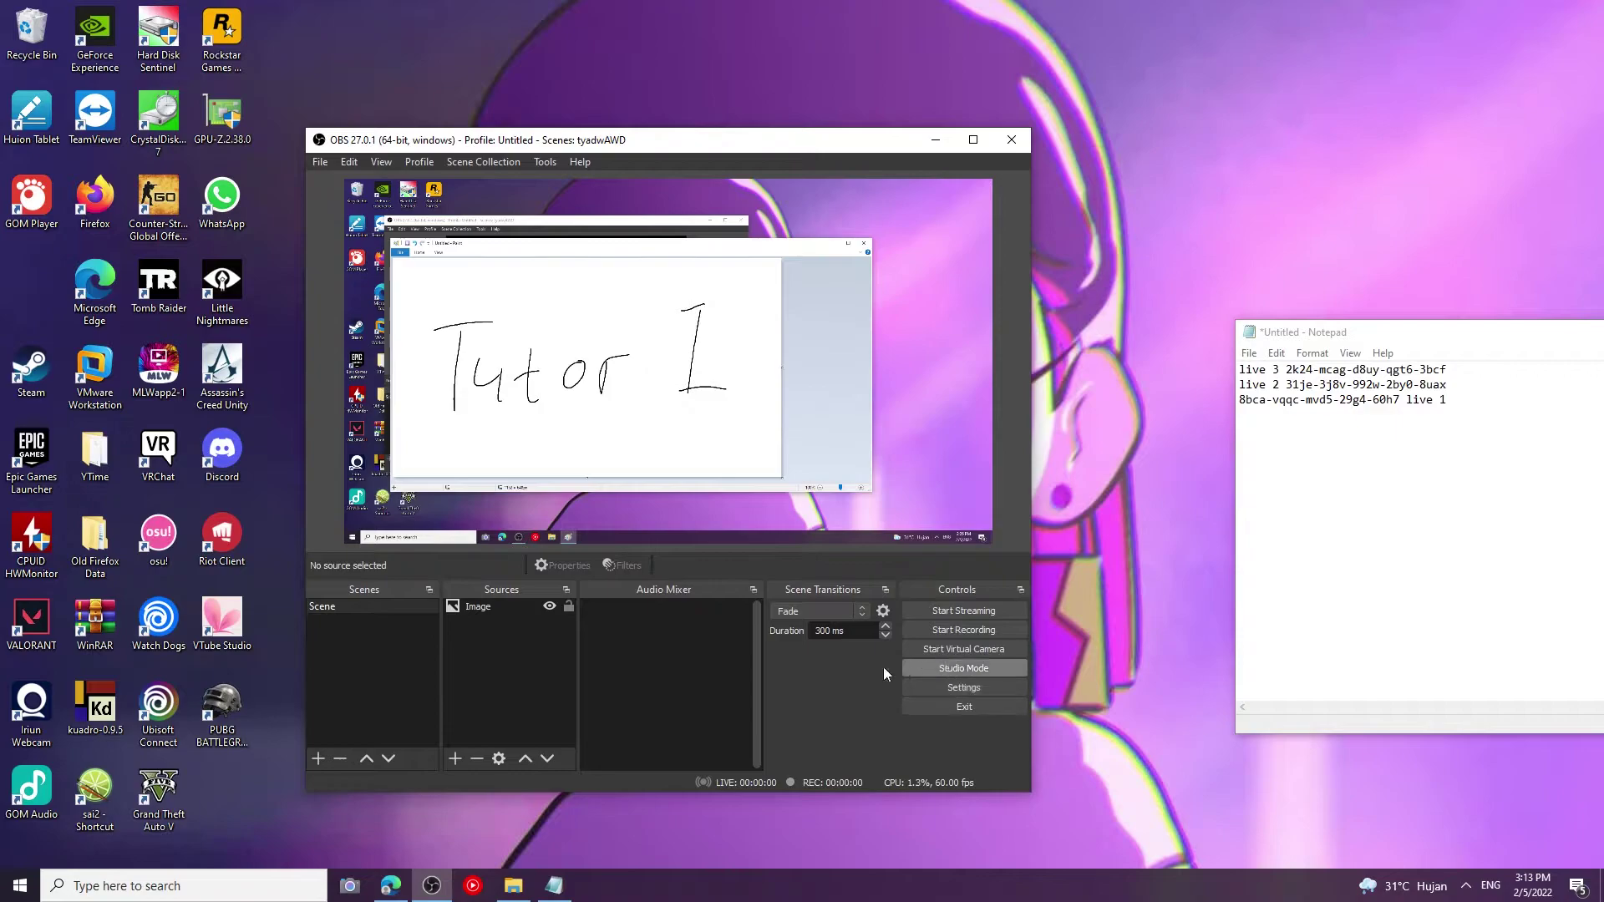
Maximize OBS and check the Output encoder in Settings, keeping Software (x264).
left_click(971, 142)
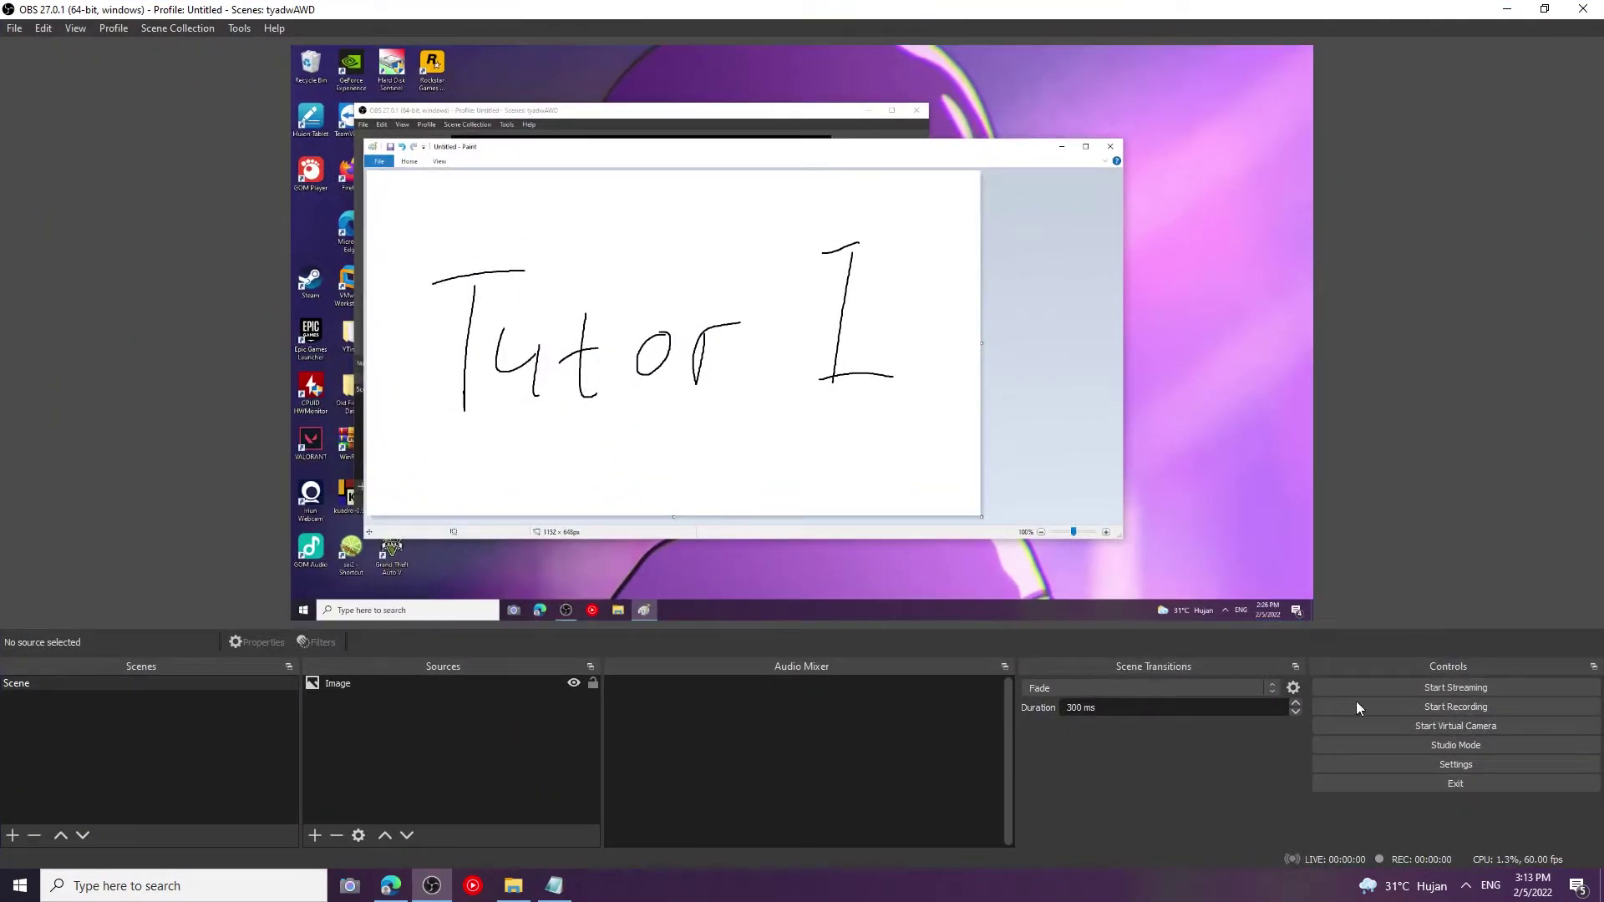
left_click(1462, 767)
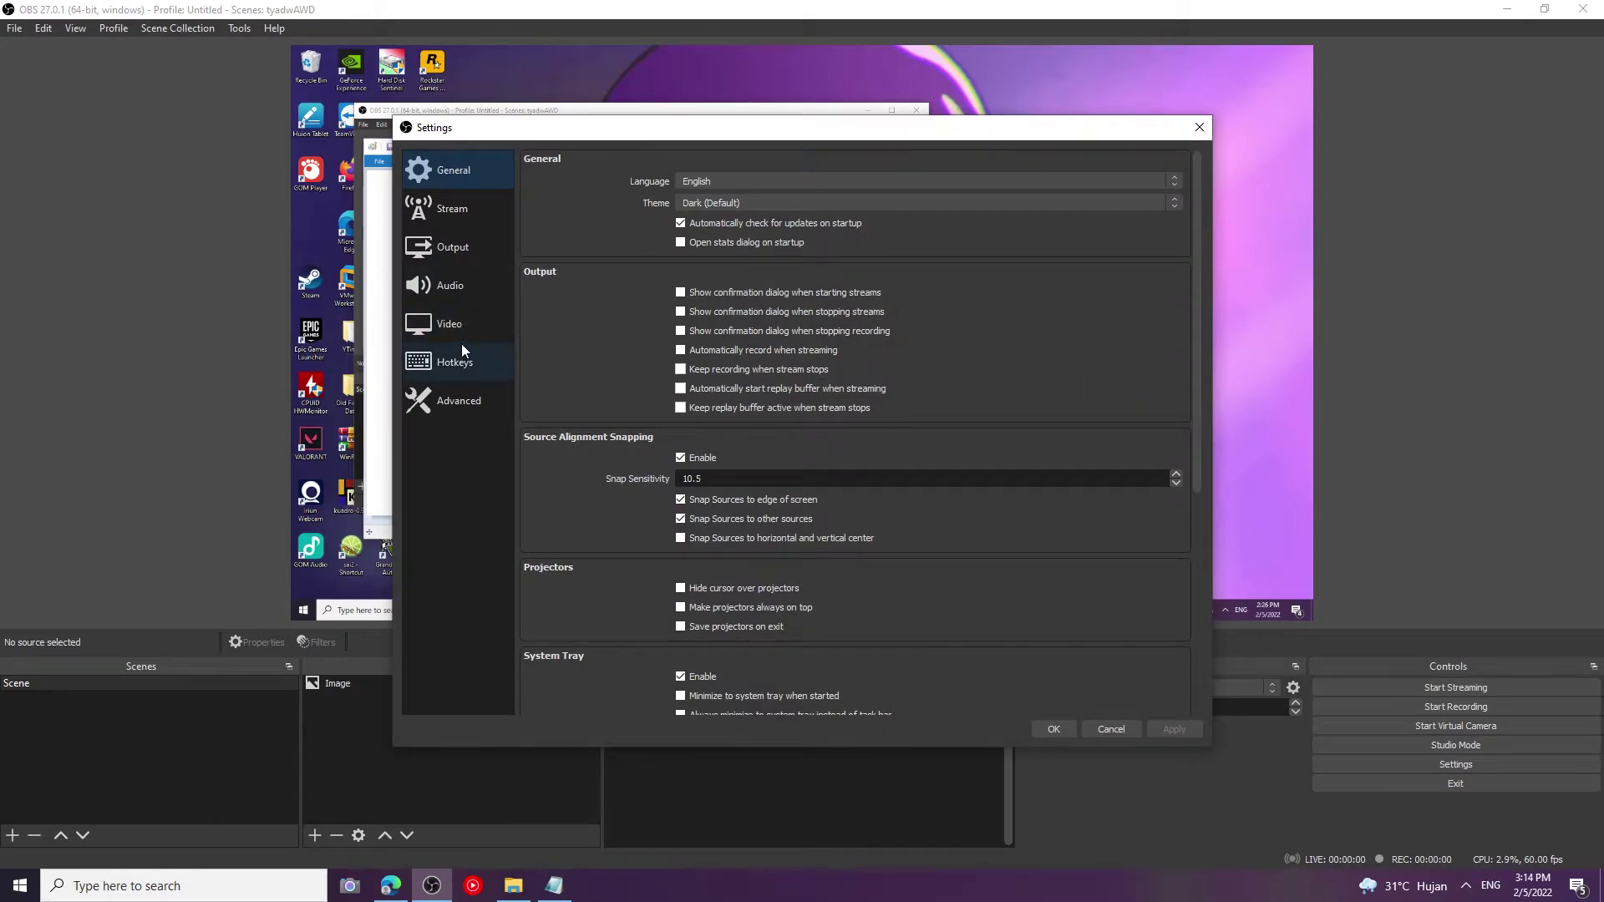
left_click(454, 233)
left_click(451, 219)
left_click(469, 254)
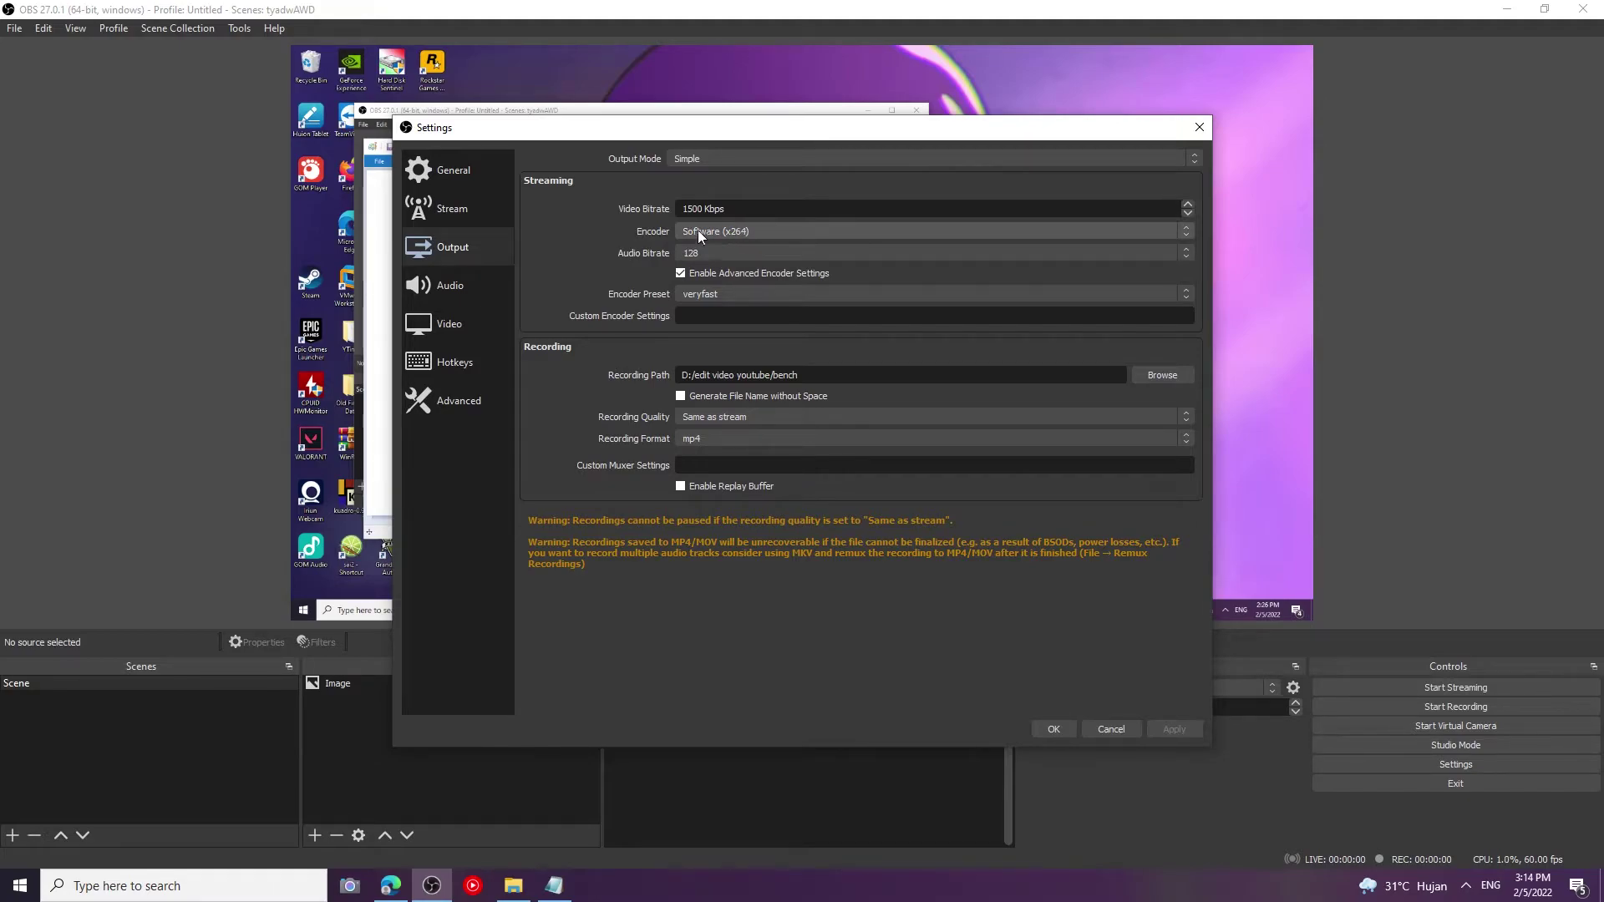
left_click(744, 232)
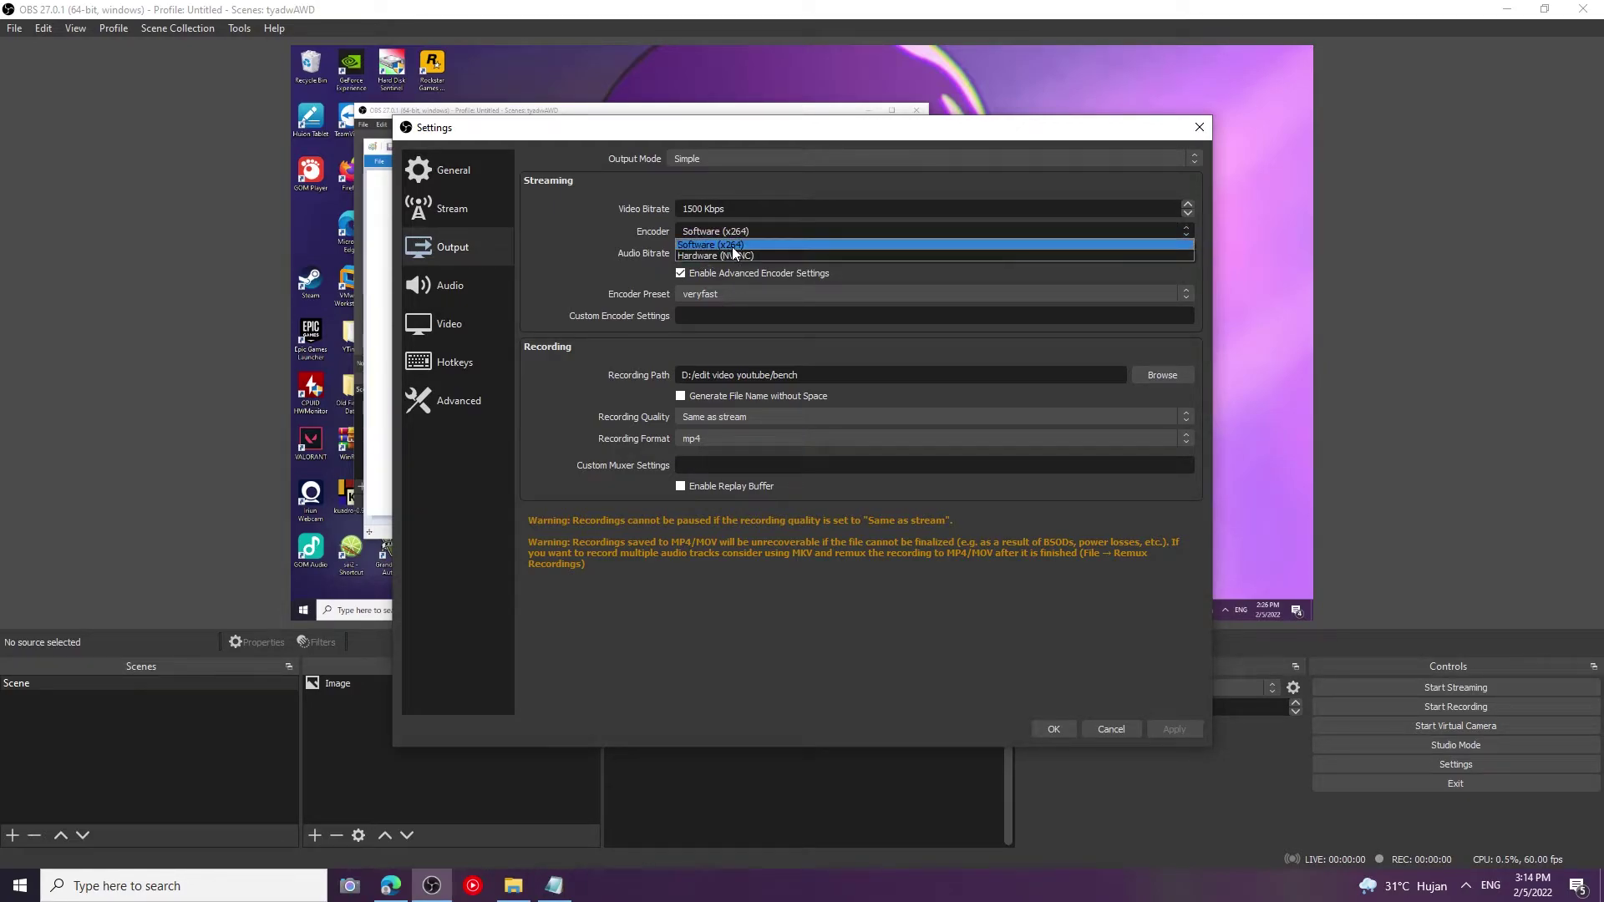
left_click(748, 232)
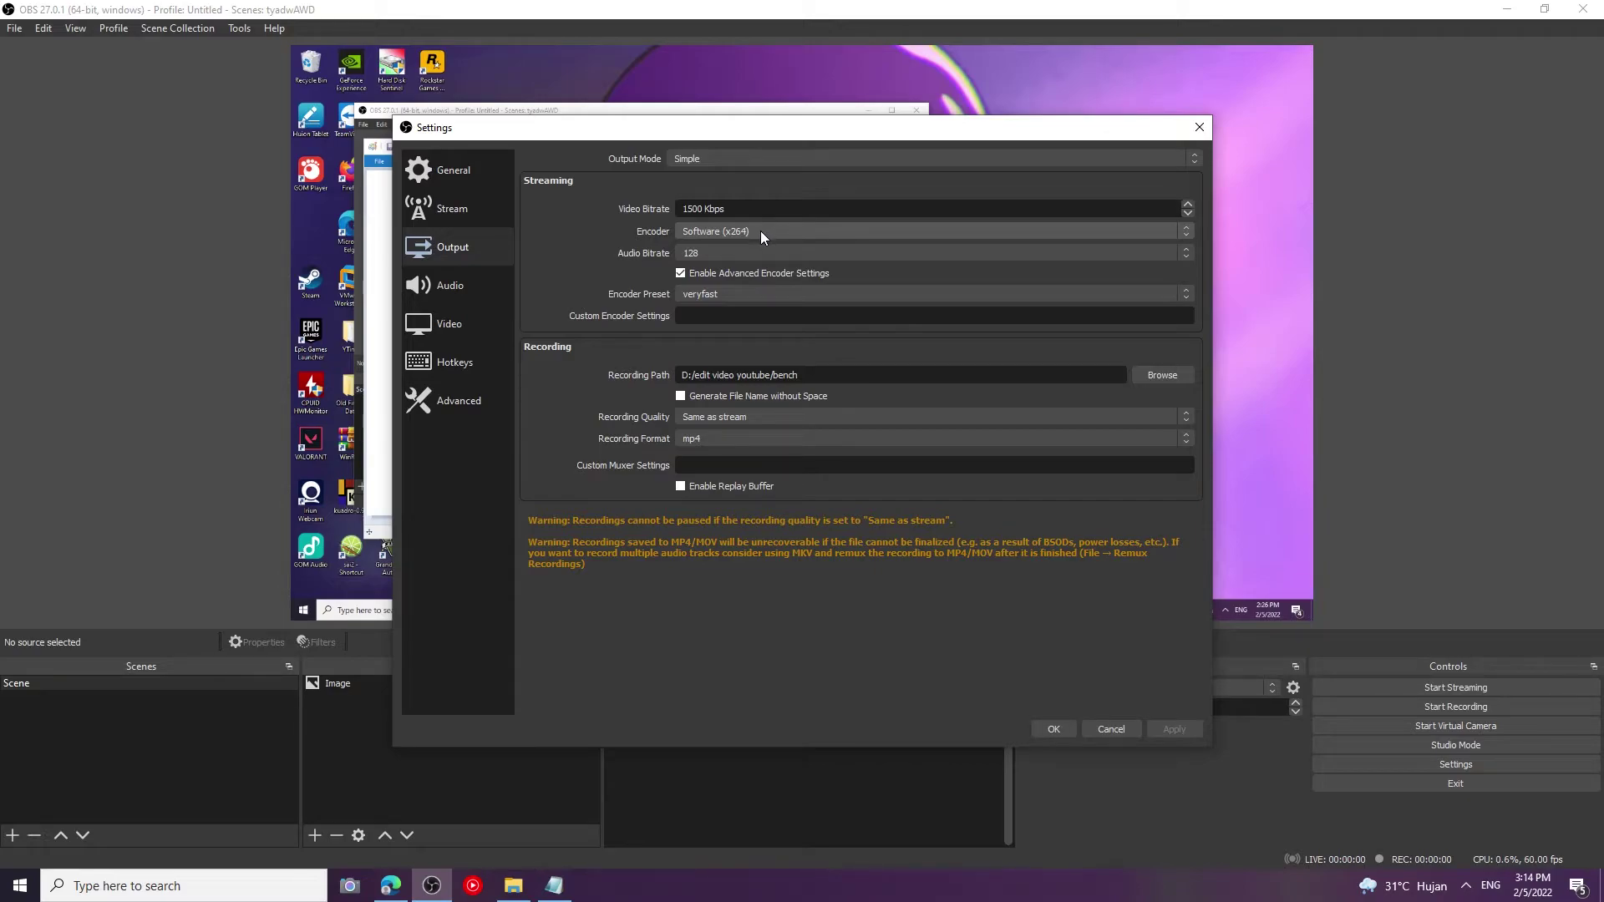
left_click(760, 230)
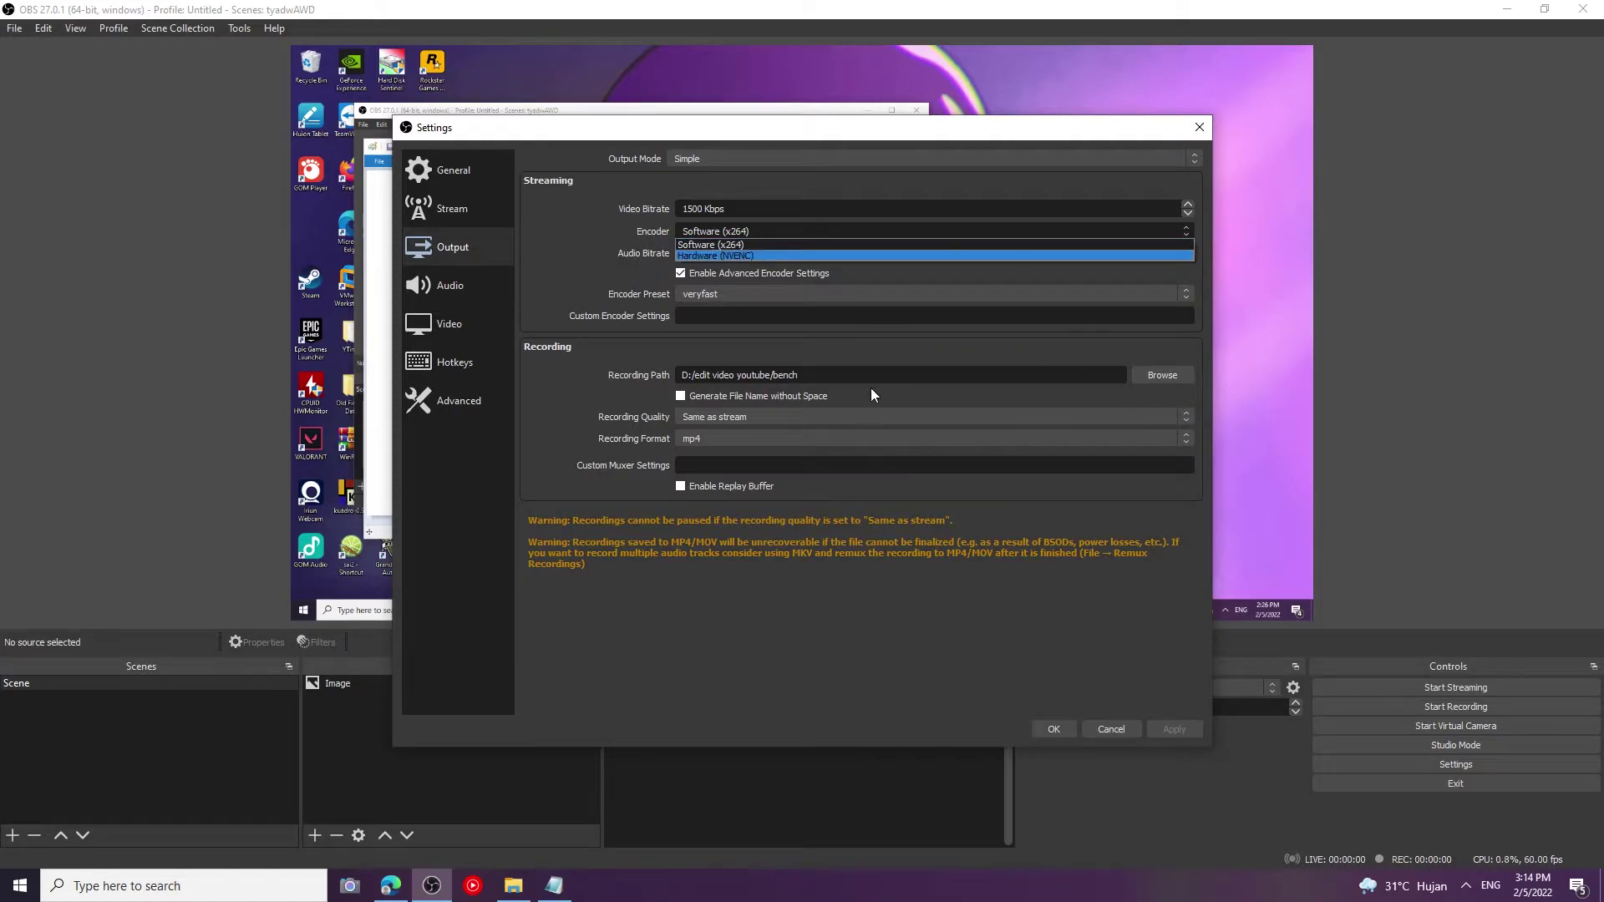
left_click(749, 237)
left_click(755, 233)
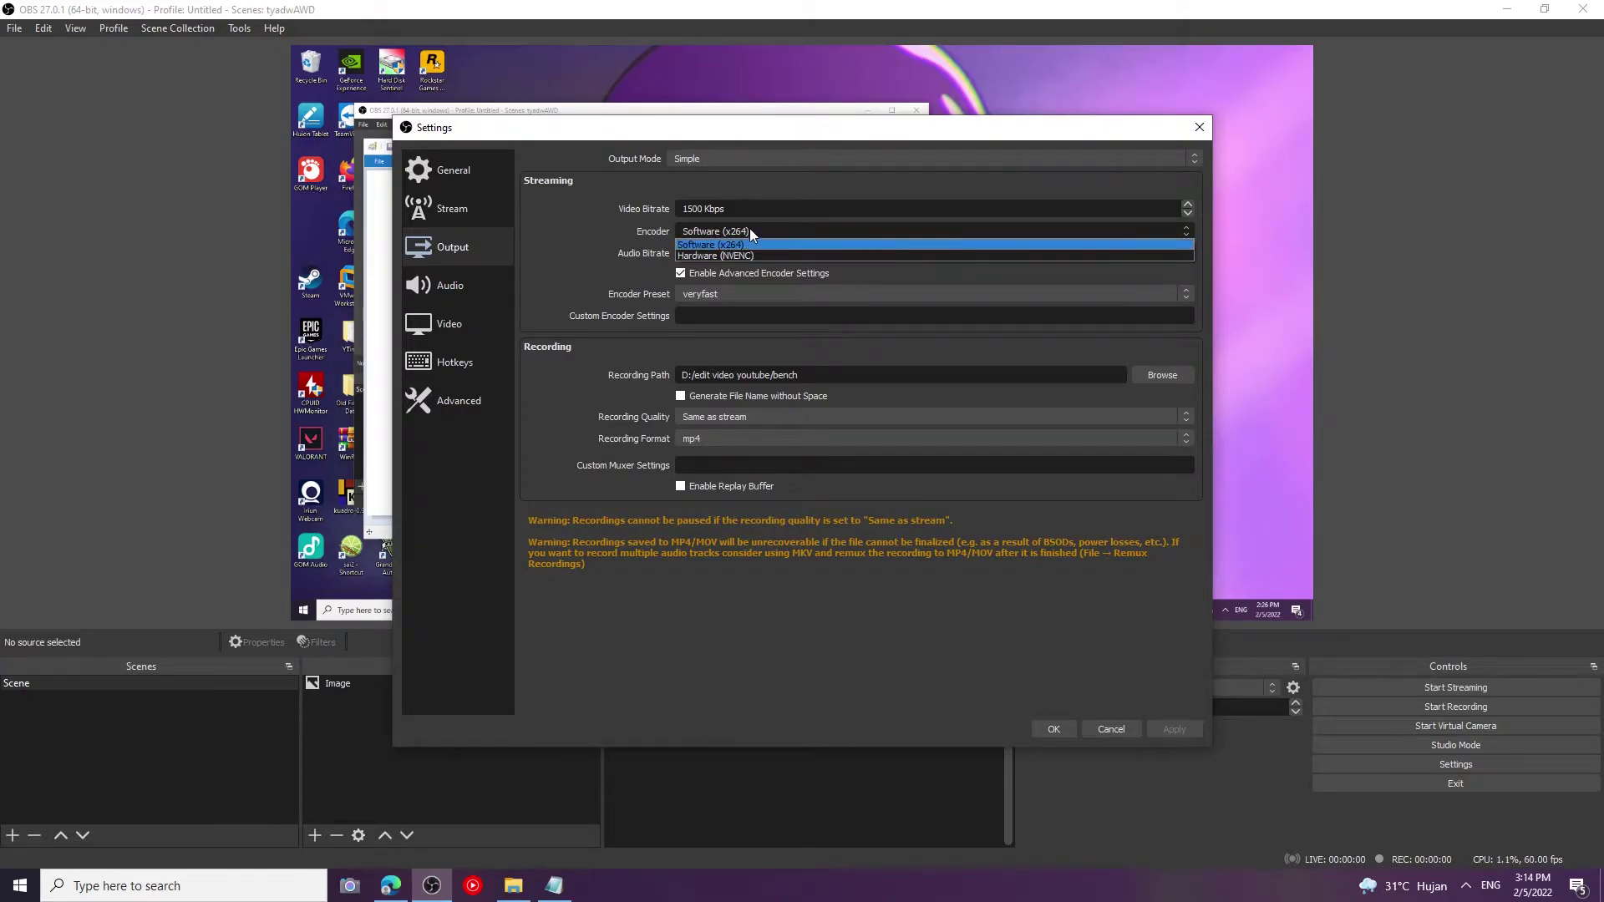
left_click(756, 226)
left_click(757, 231)
left_click(706, 244)
Review the General, Stream and Output pages, then reveal the current Stream key.
left_click(468, 212)
left_click(464, 240)
left_click(461, 209)
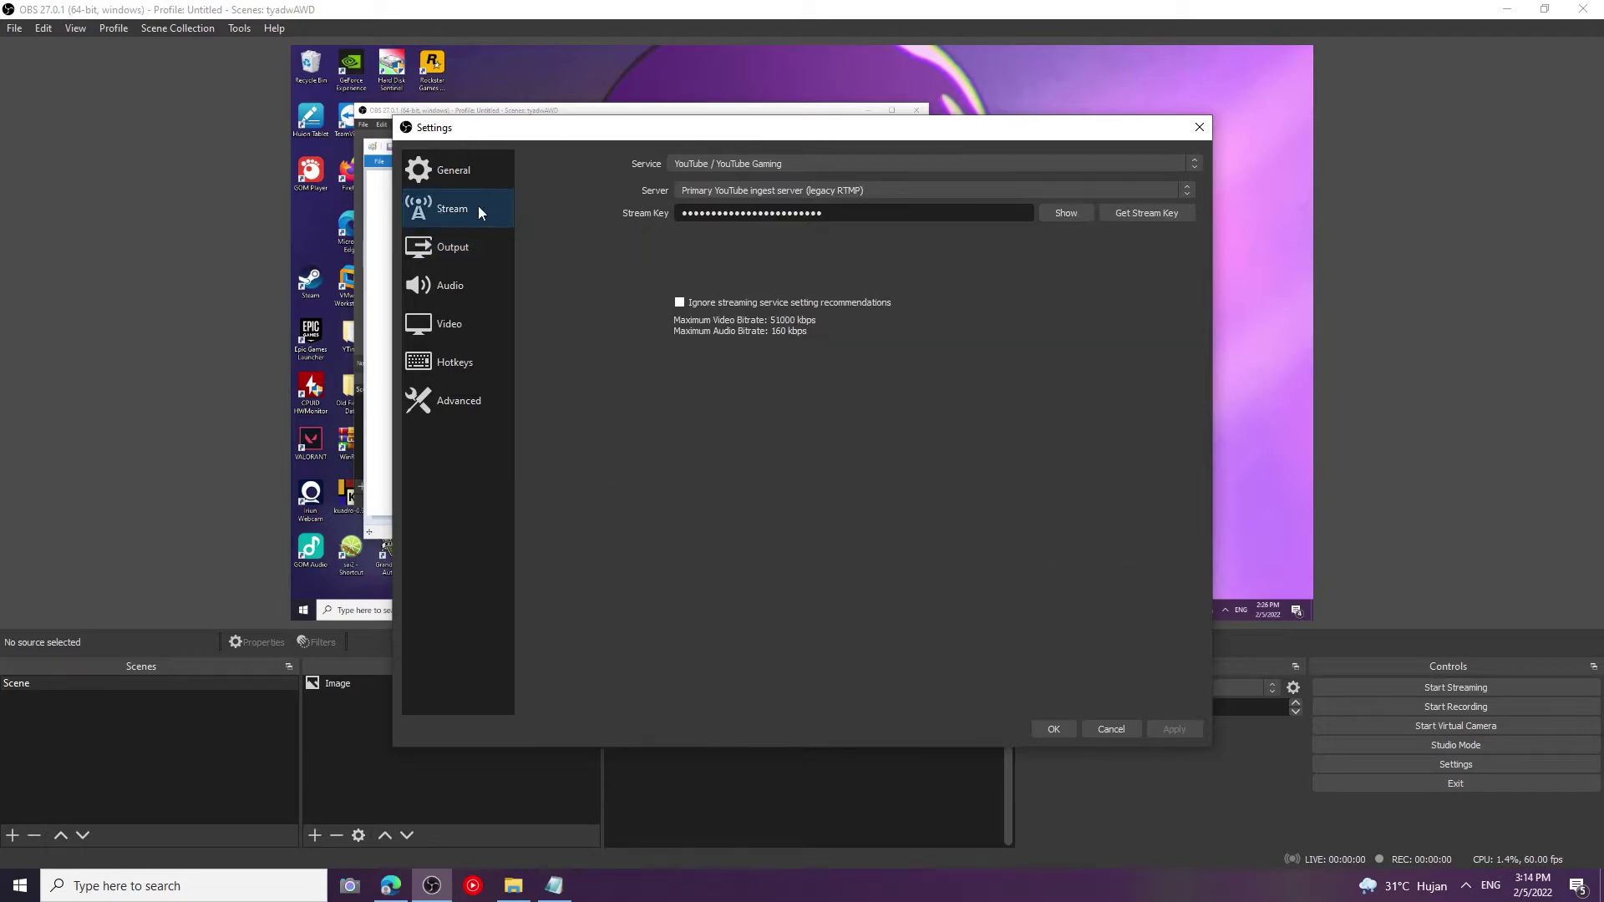
left_click(464, 170)
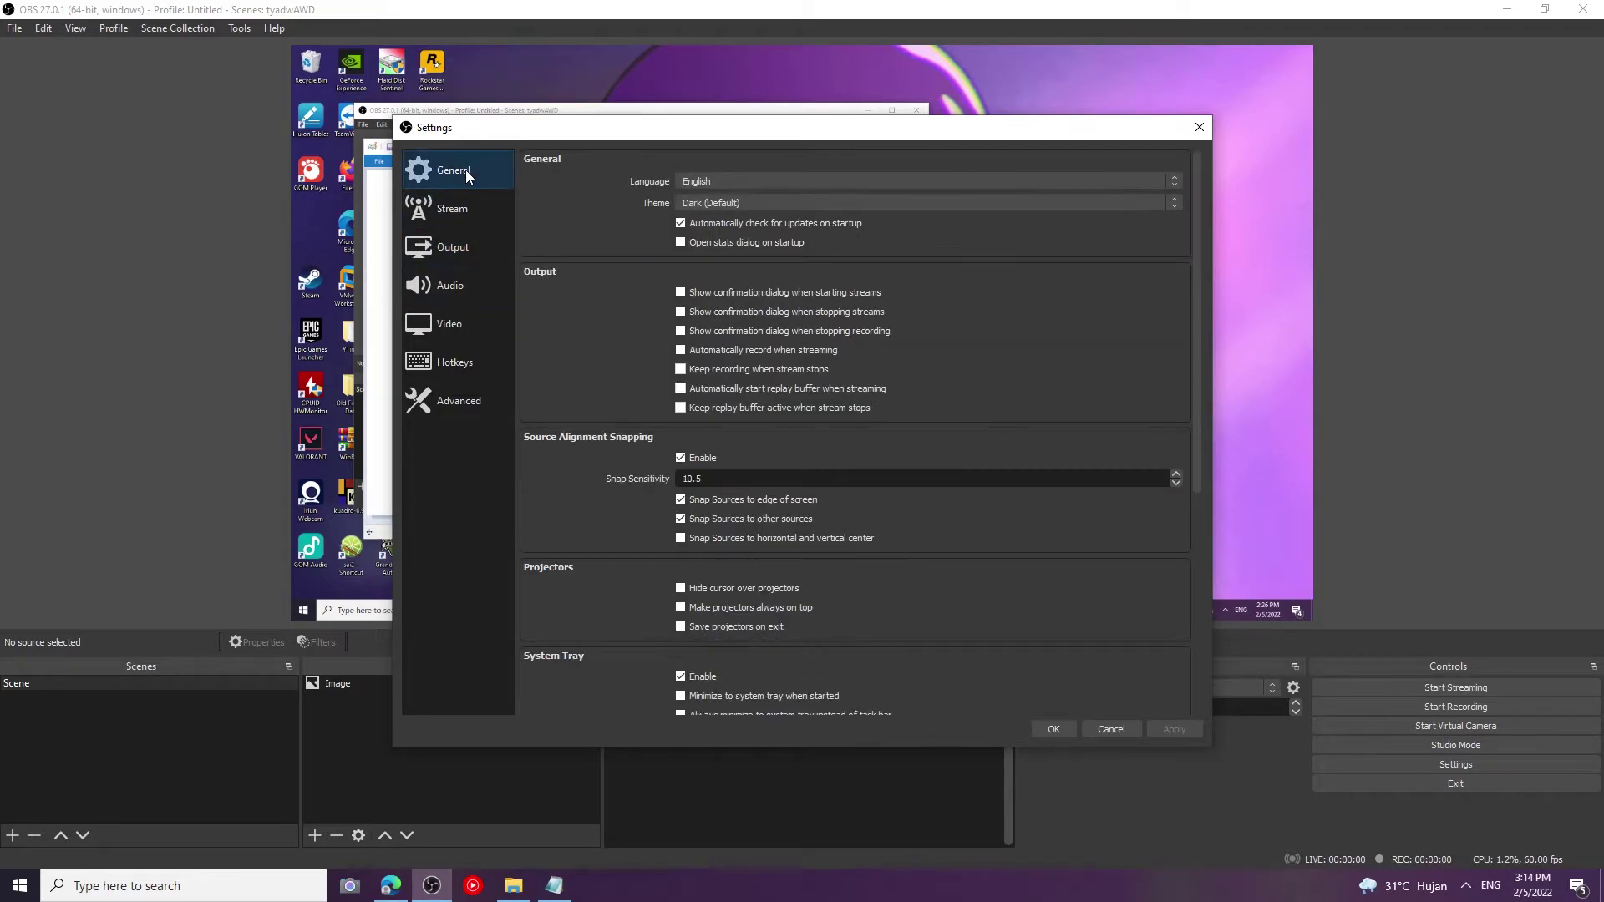
left_click(459, 221)
left_click(472, 255)
left_click(440, 222)
left_click(491, 244)
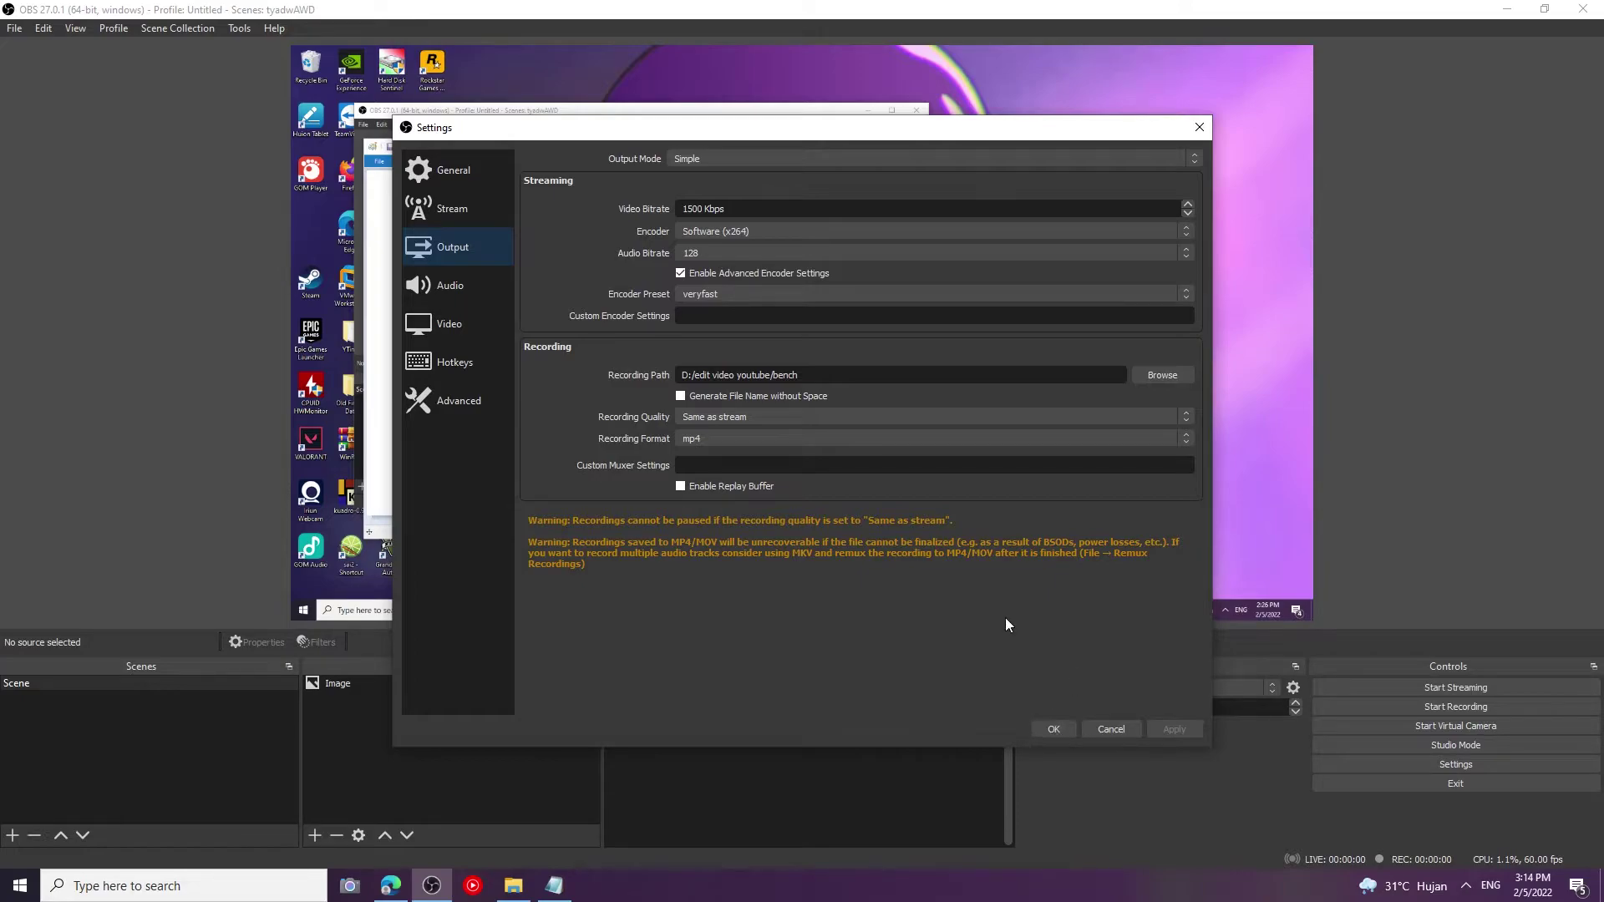
left_click(438, 213)
left_click(1066, 213)
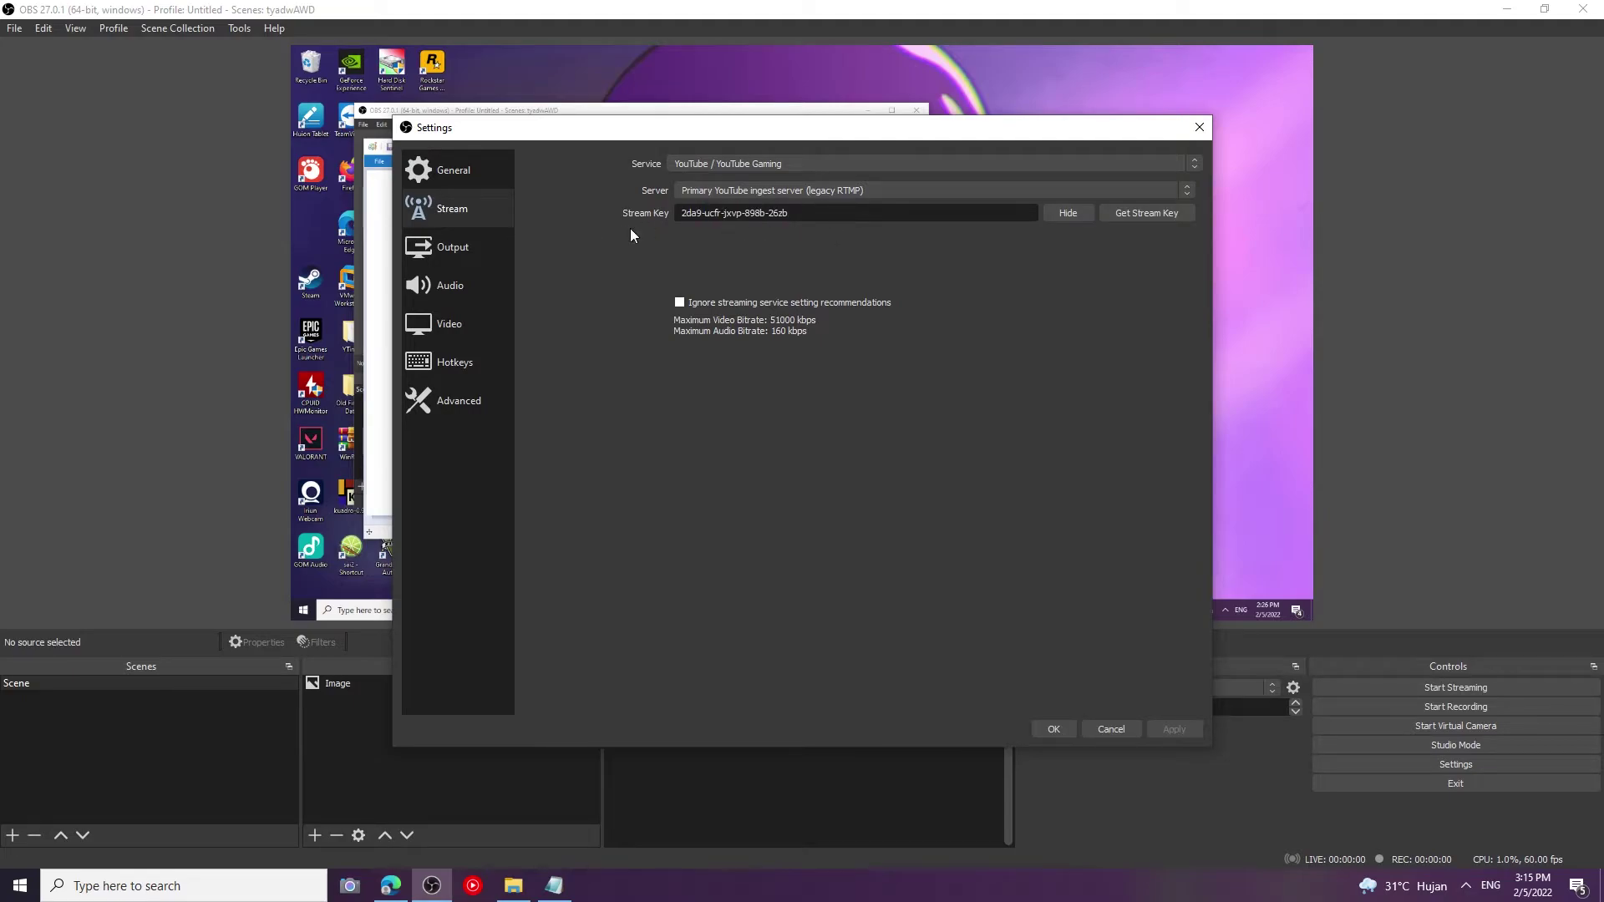
Copy the live 1 key from line 3 of the notes and paste it into Stream Key.
left_click(513, 885)
left_click(554, 885)
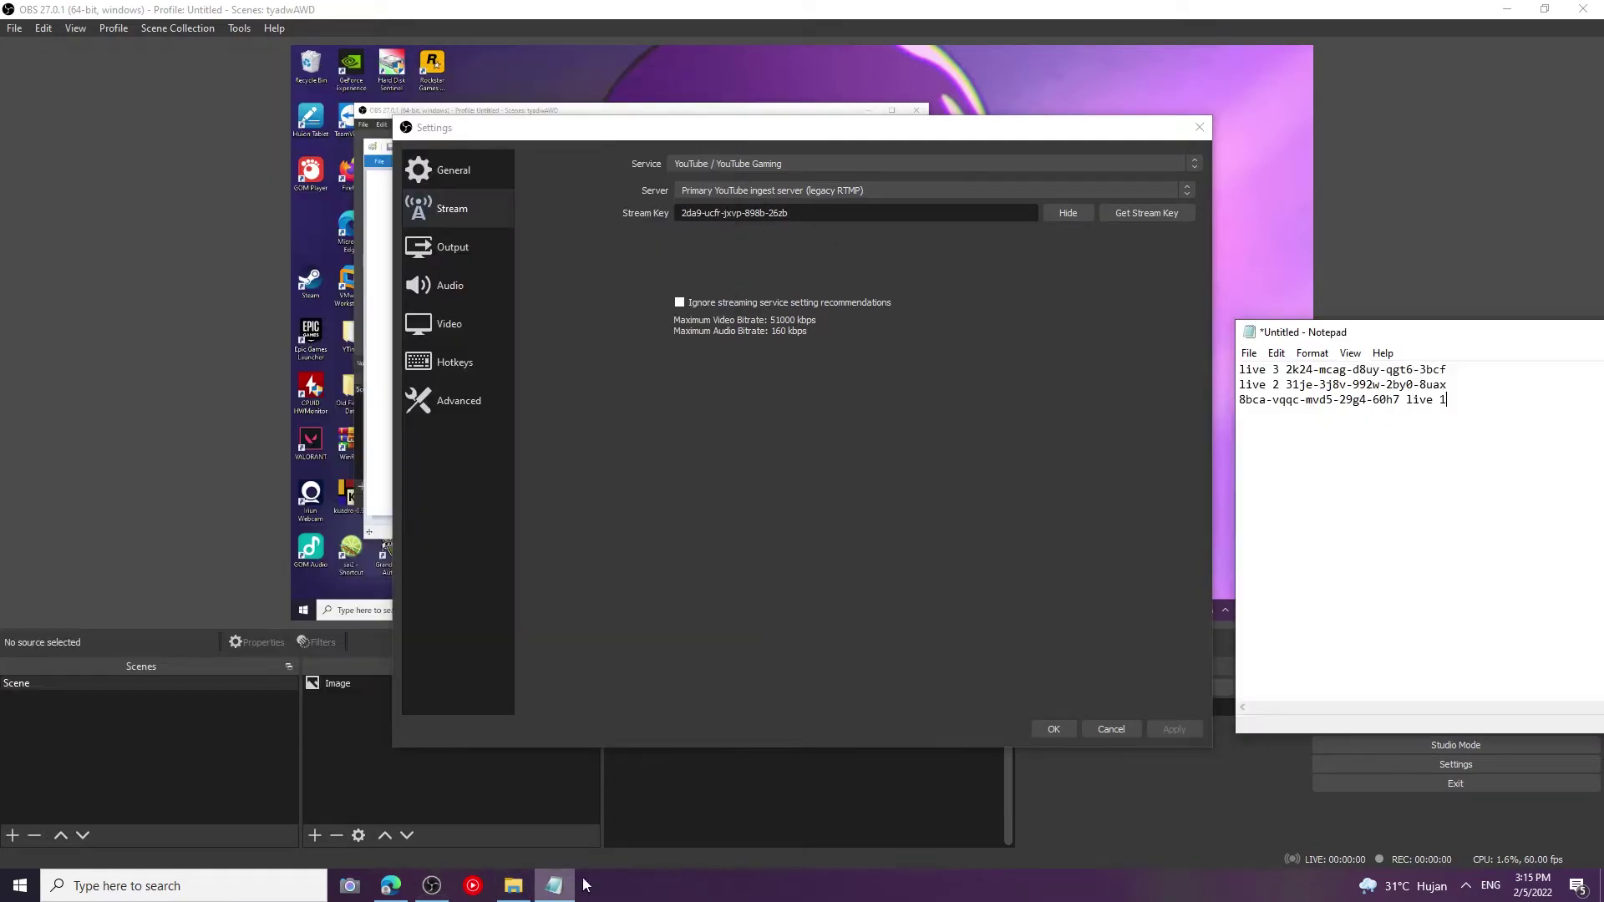
left_click_drag(1404, 408, 1246, 420)
key("ctrl+c")
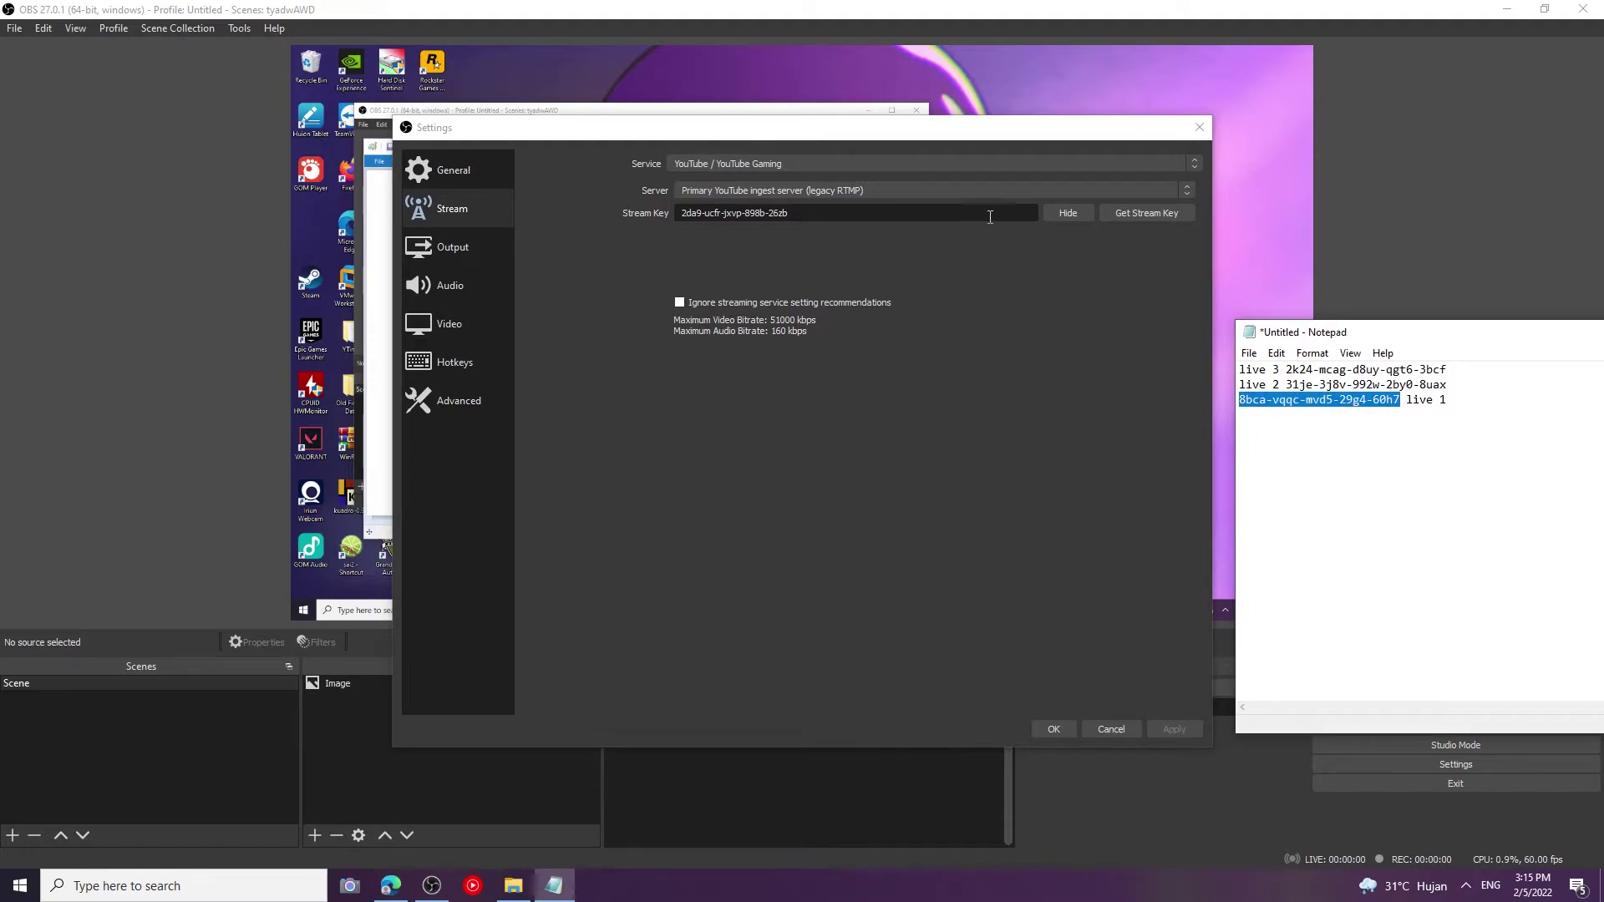
left_click(1002, 218)
key("ctrl+a")
key("ctrl+v")
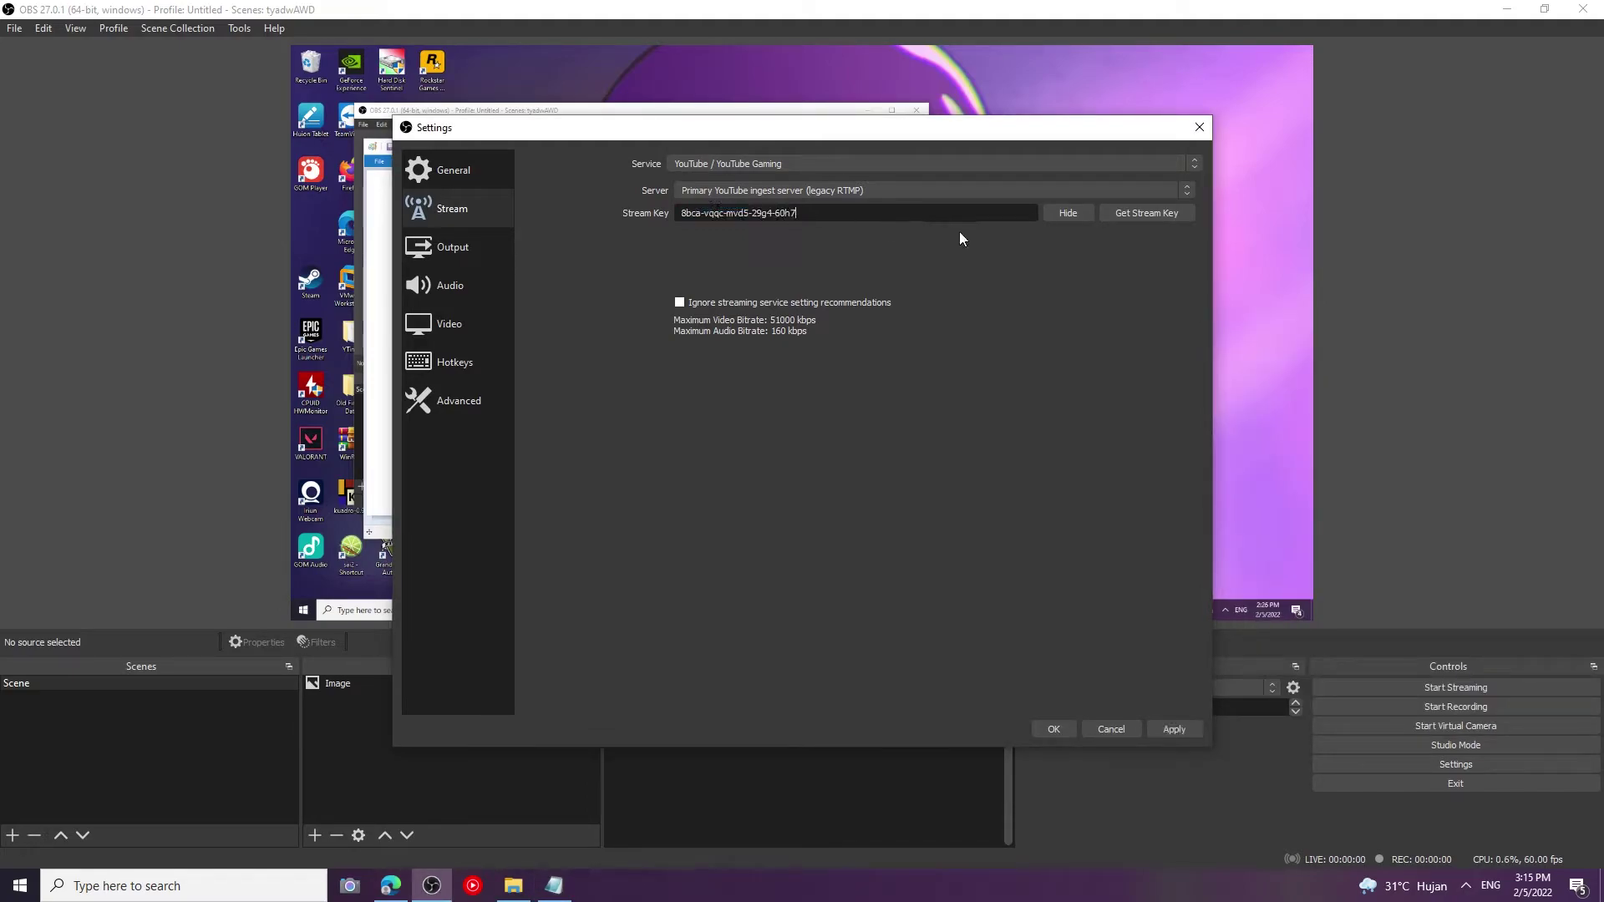
Close Settings, restore OBS to a window, and move it toward the right.
left_click(1057, 727)
left_click(1551, 14)
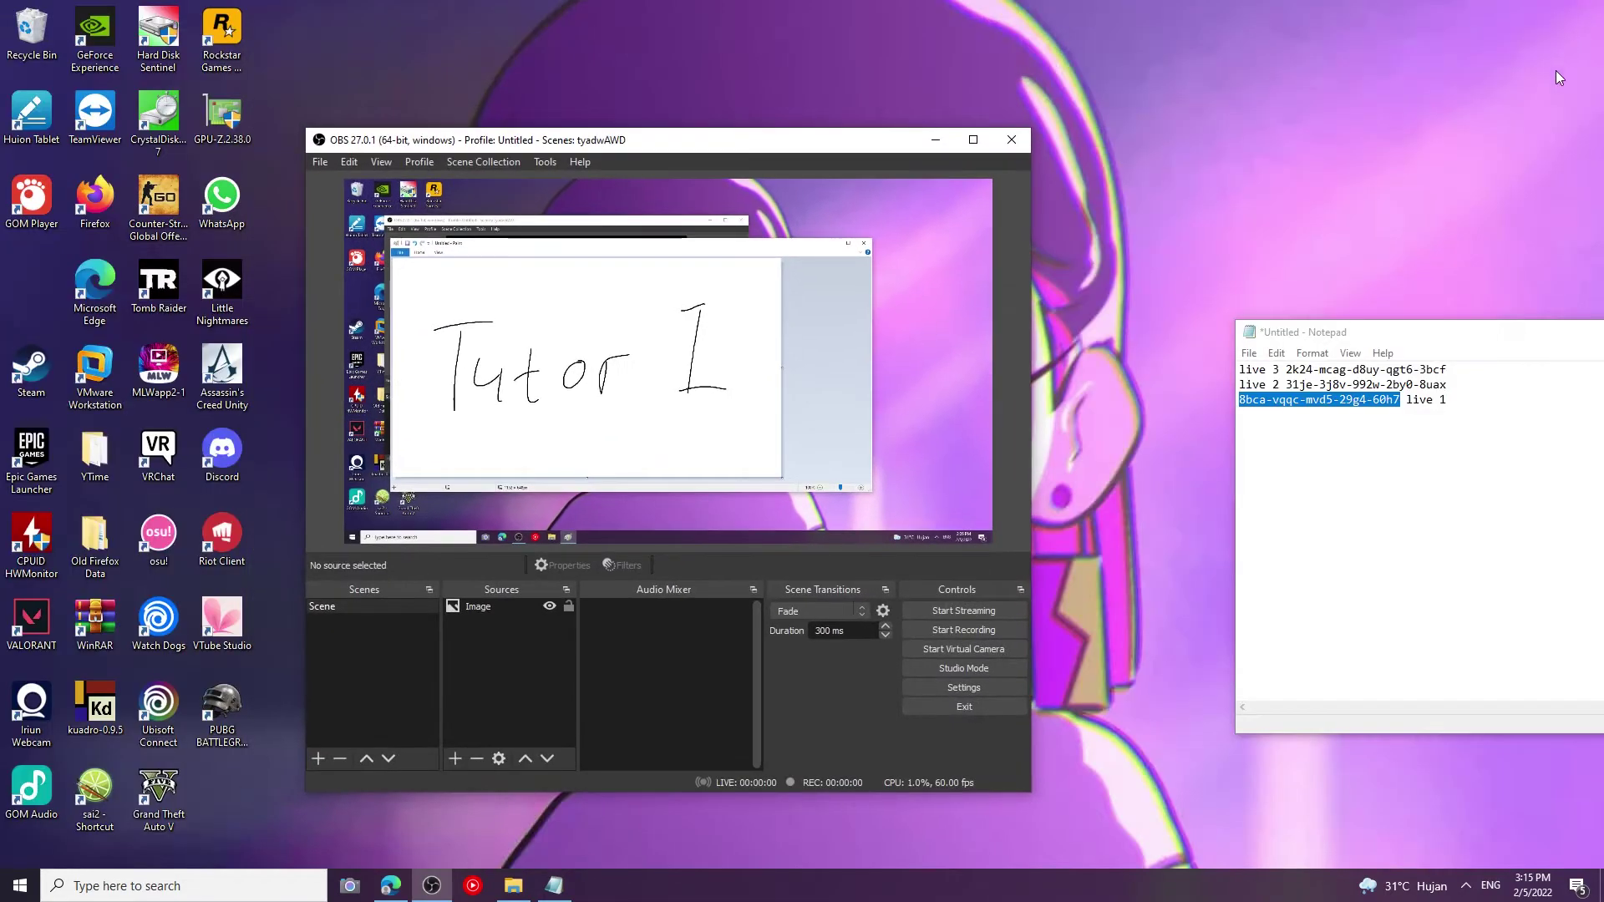
left_click_drag(795, 153, 1293, 136)
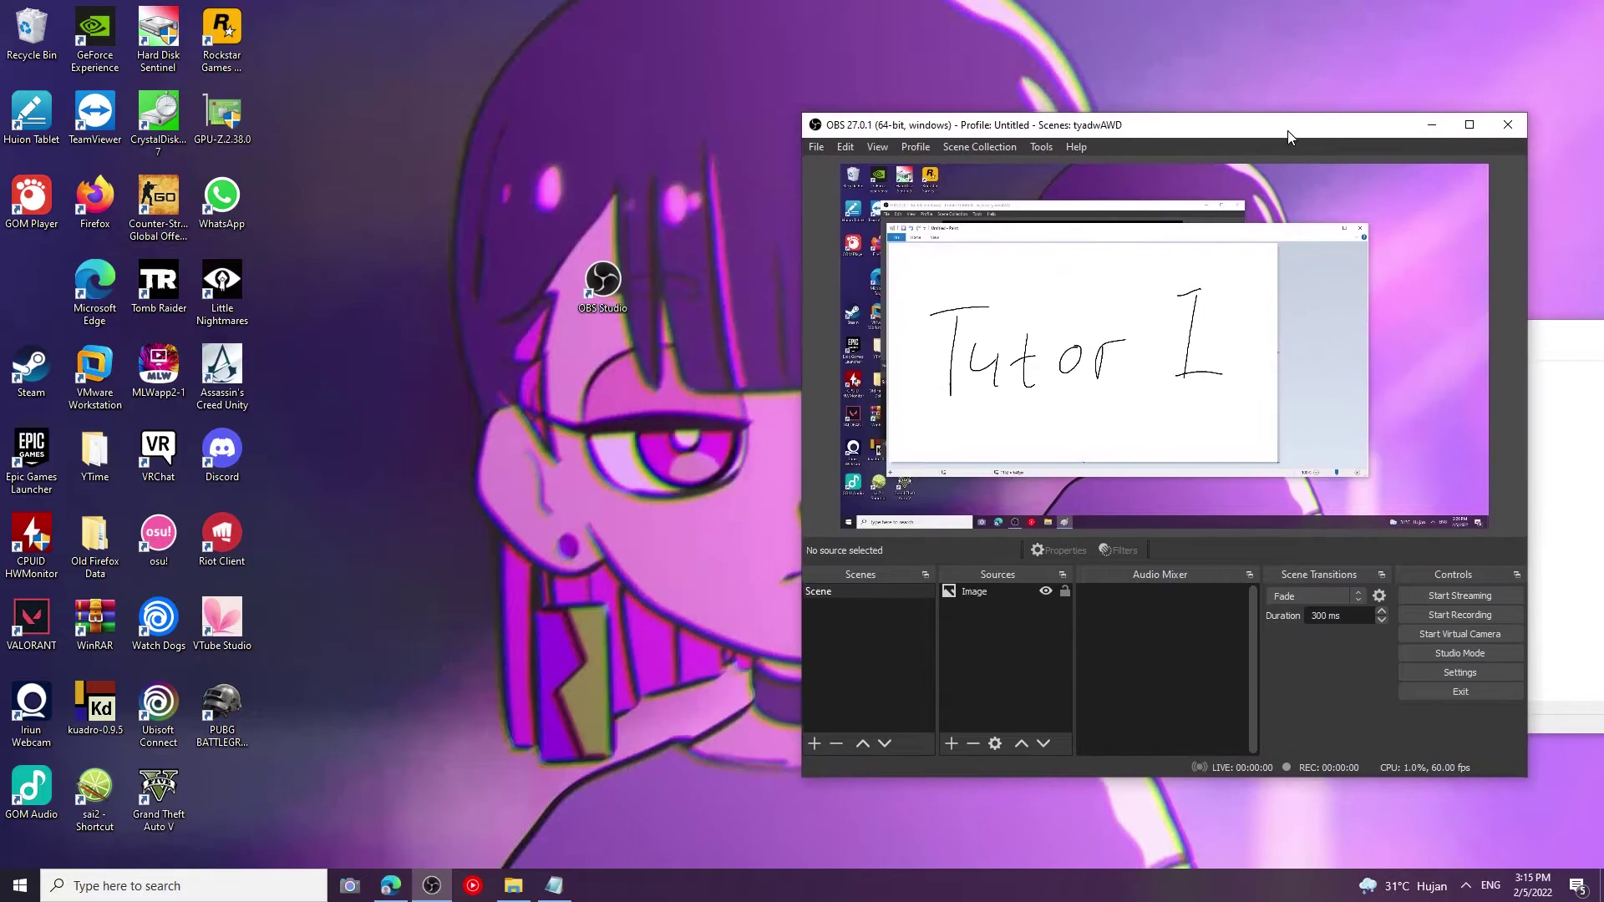
left_click_drag(594, 289, 514, 272)
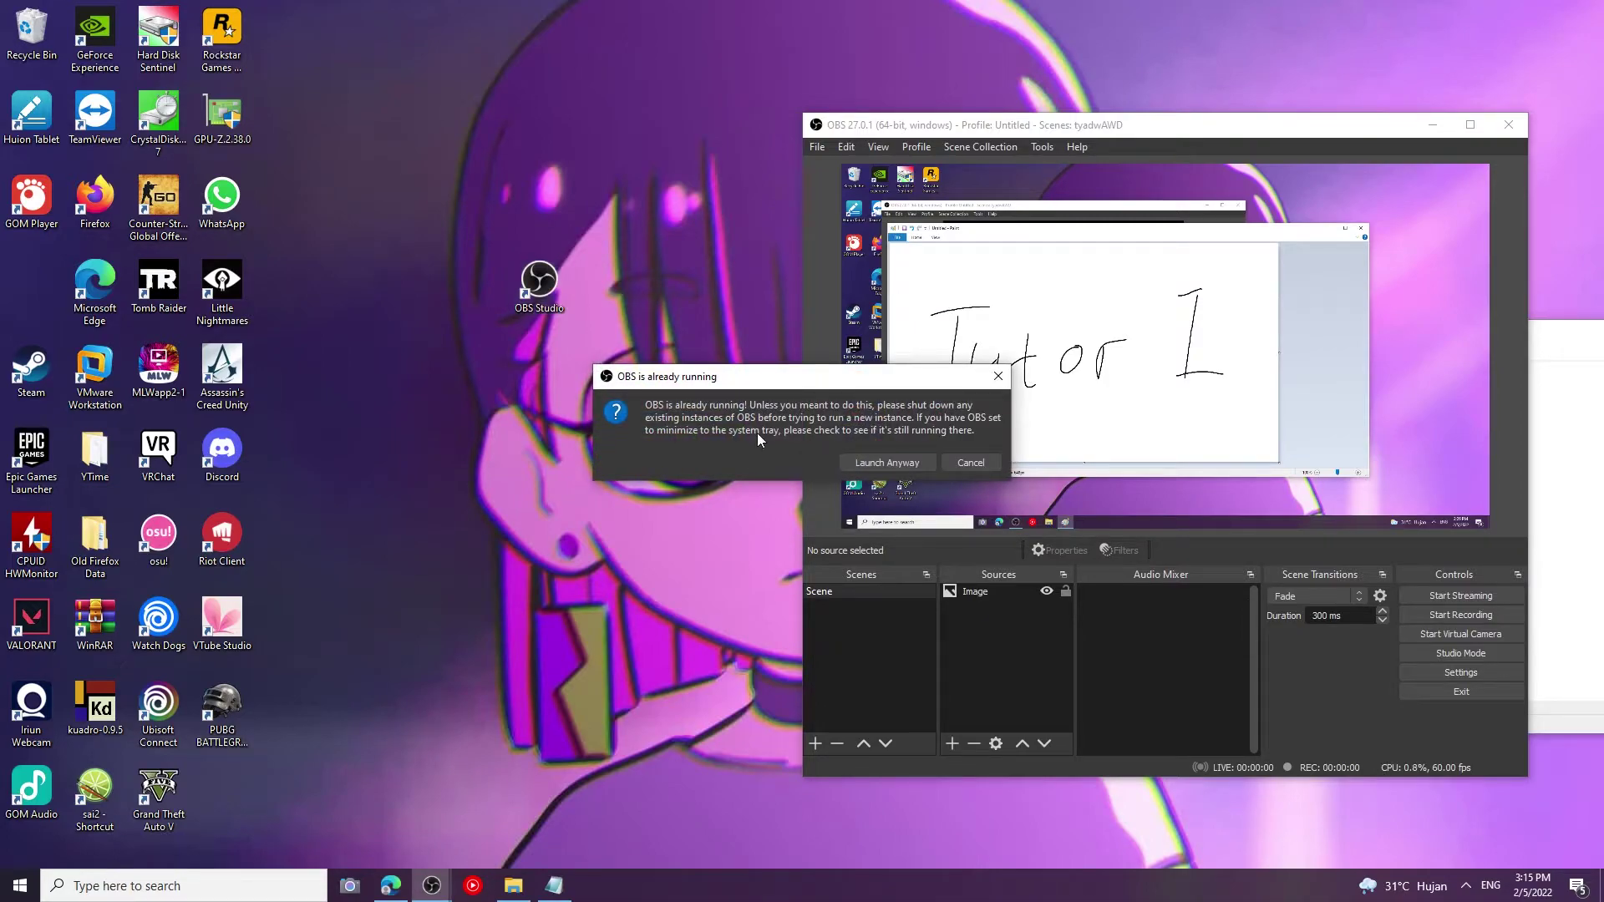
Launch a second OBS instance despite the already-running warning and place it upper left.
left_click_drag(724, 389, 709, 328)
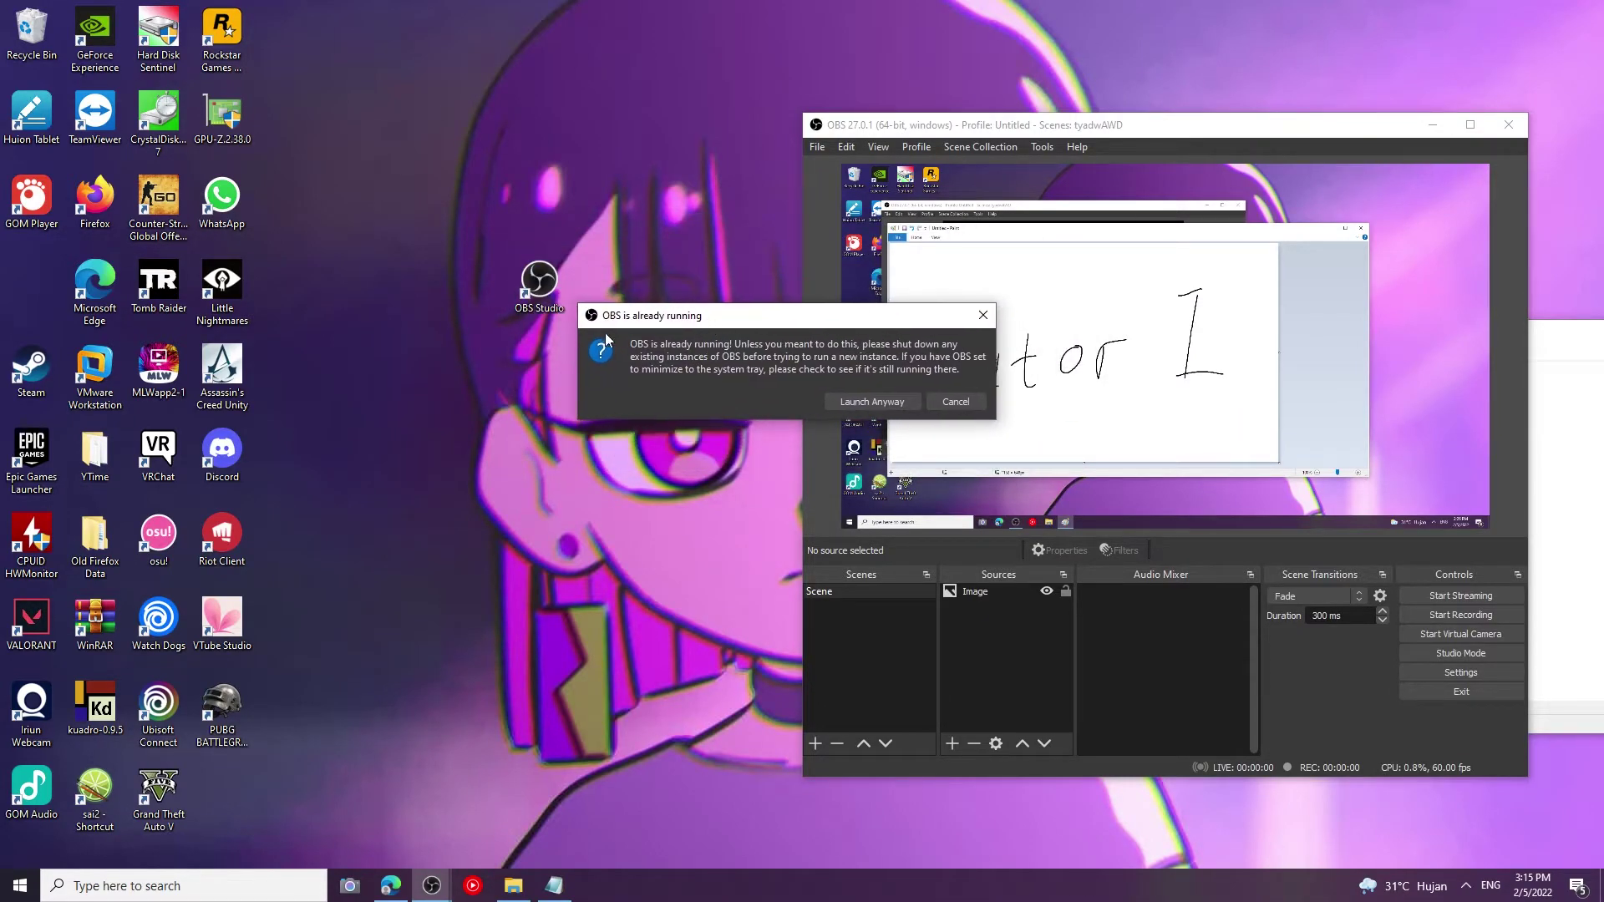
left_click(866, 400)
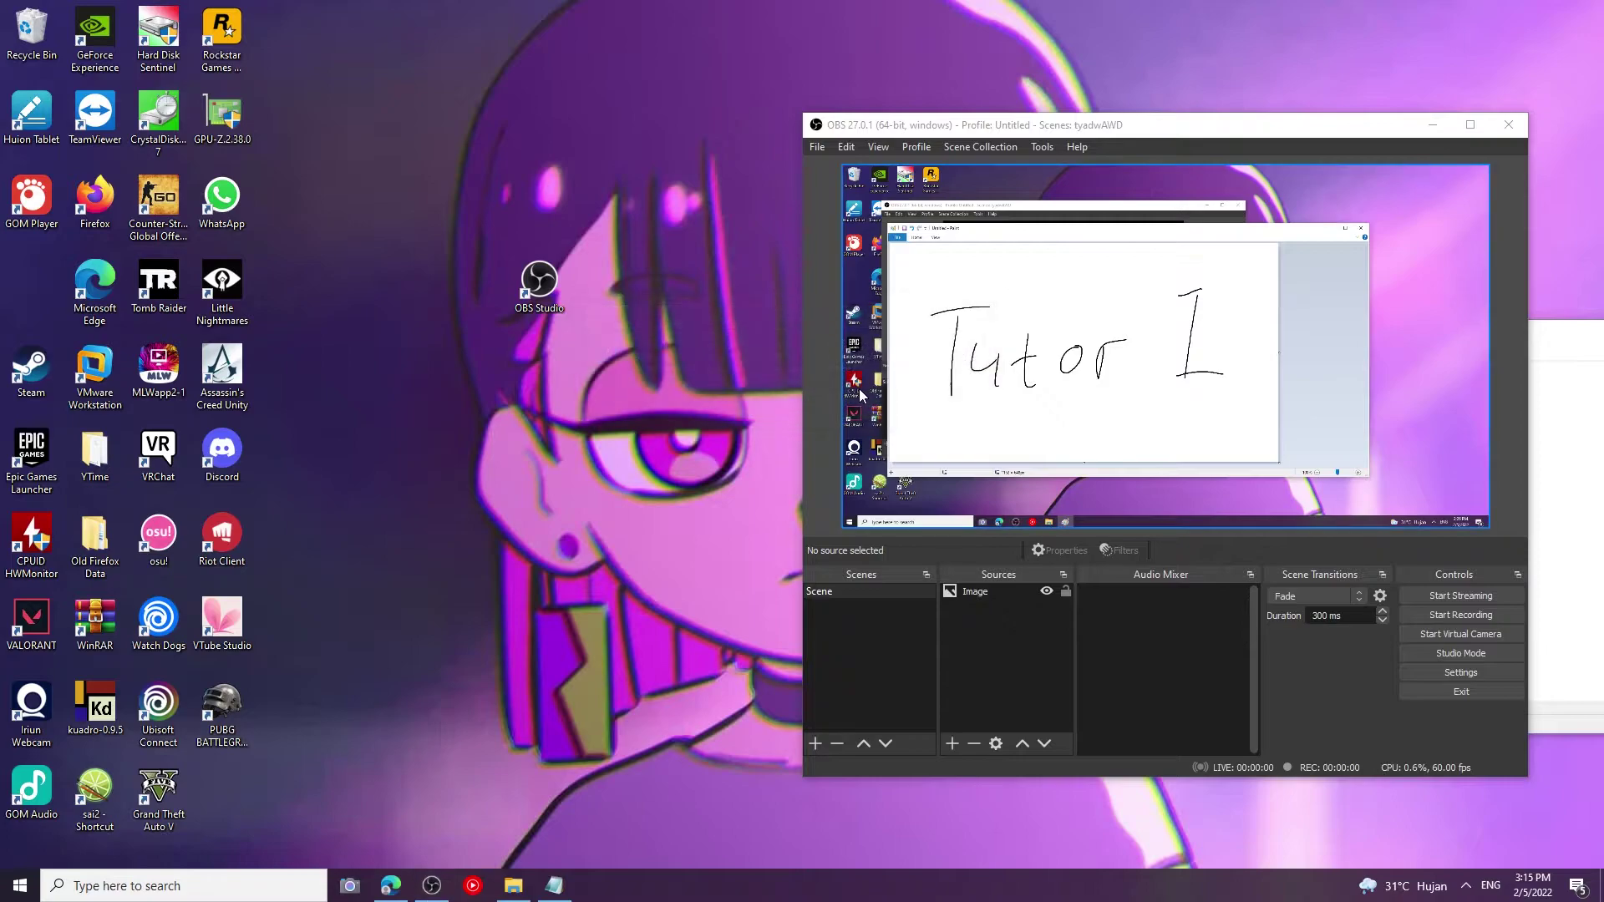
left_click_drag(1130, 233, 870, 146)
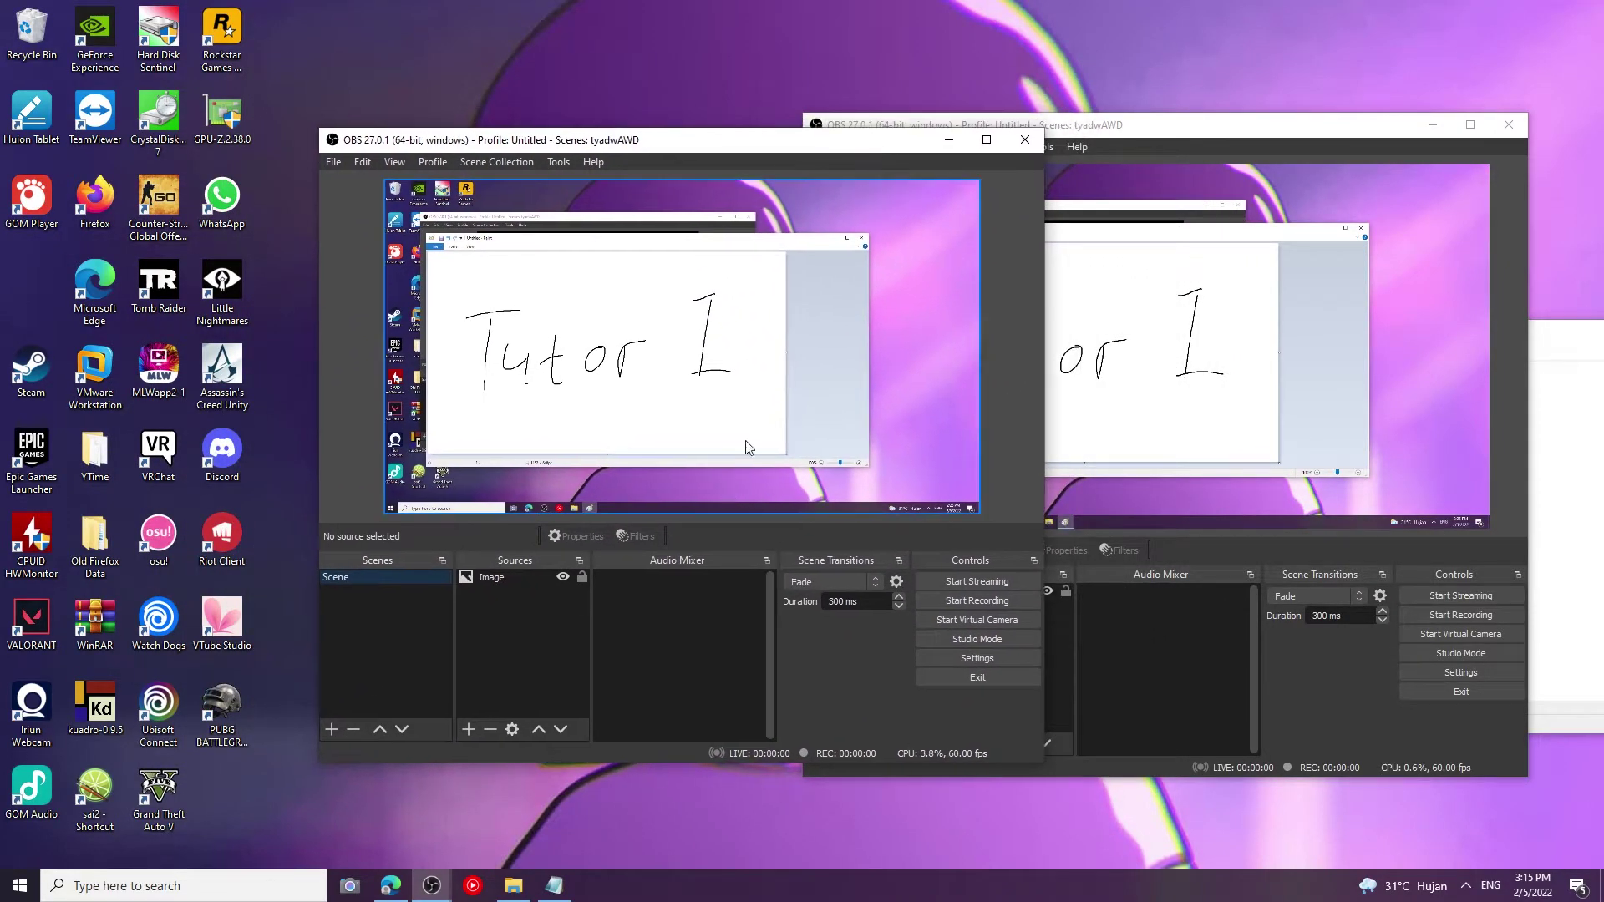
Maximize the second instance and switch its Image source to Screenshot (573), Tutor 2.
left_click(987, 140)
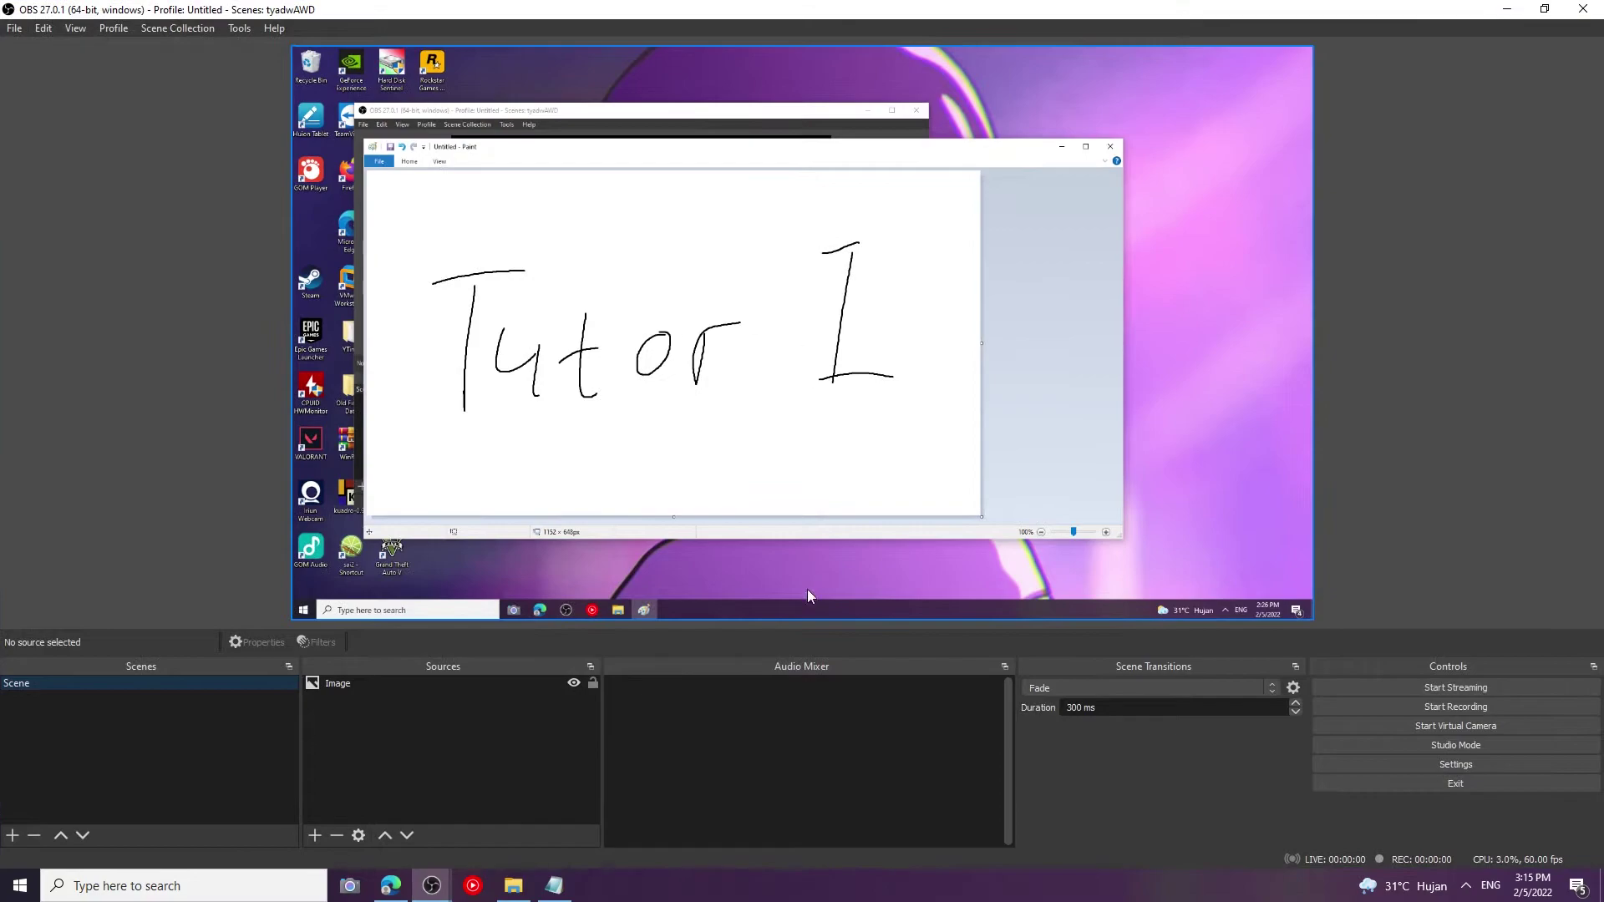
double_click(398, 680)
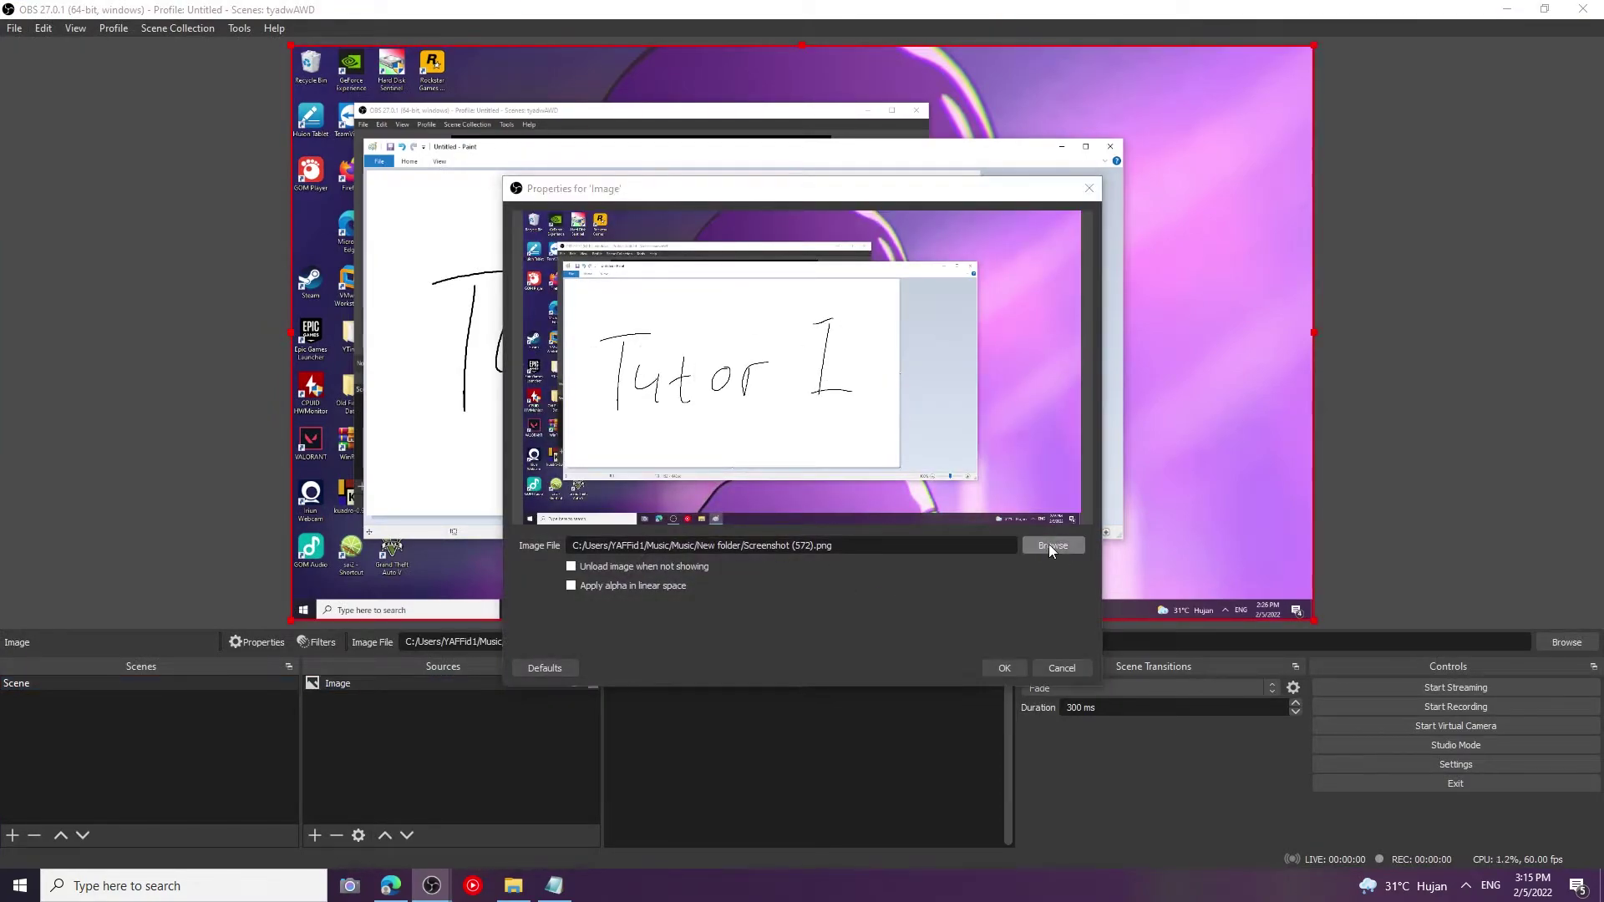
left_click(1050, 544)
left_click(815, 342)
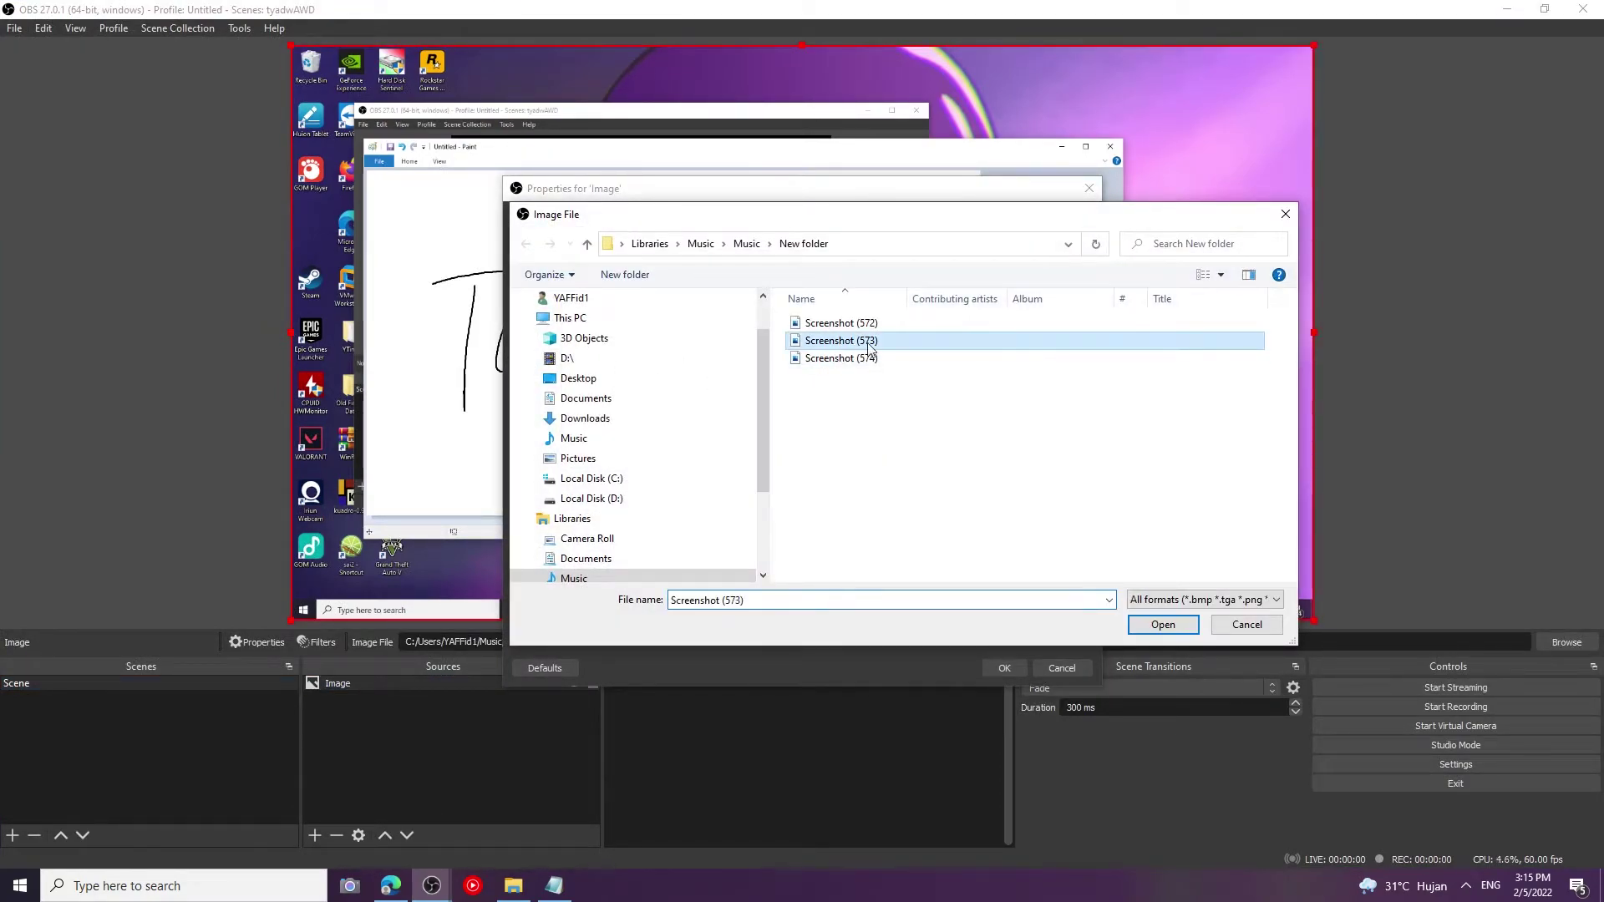
left_click(1164, 625)
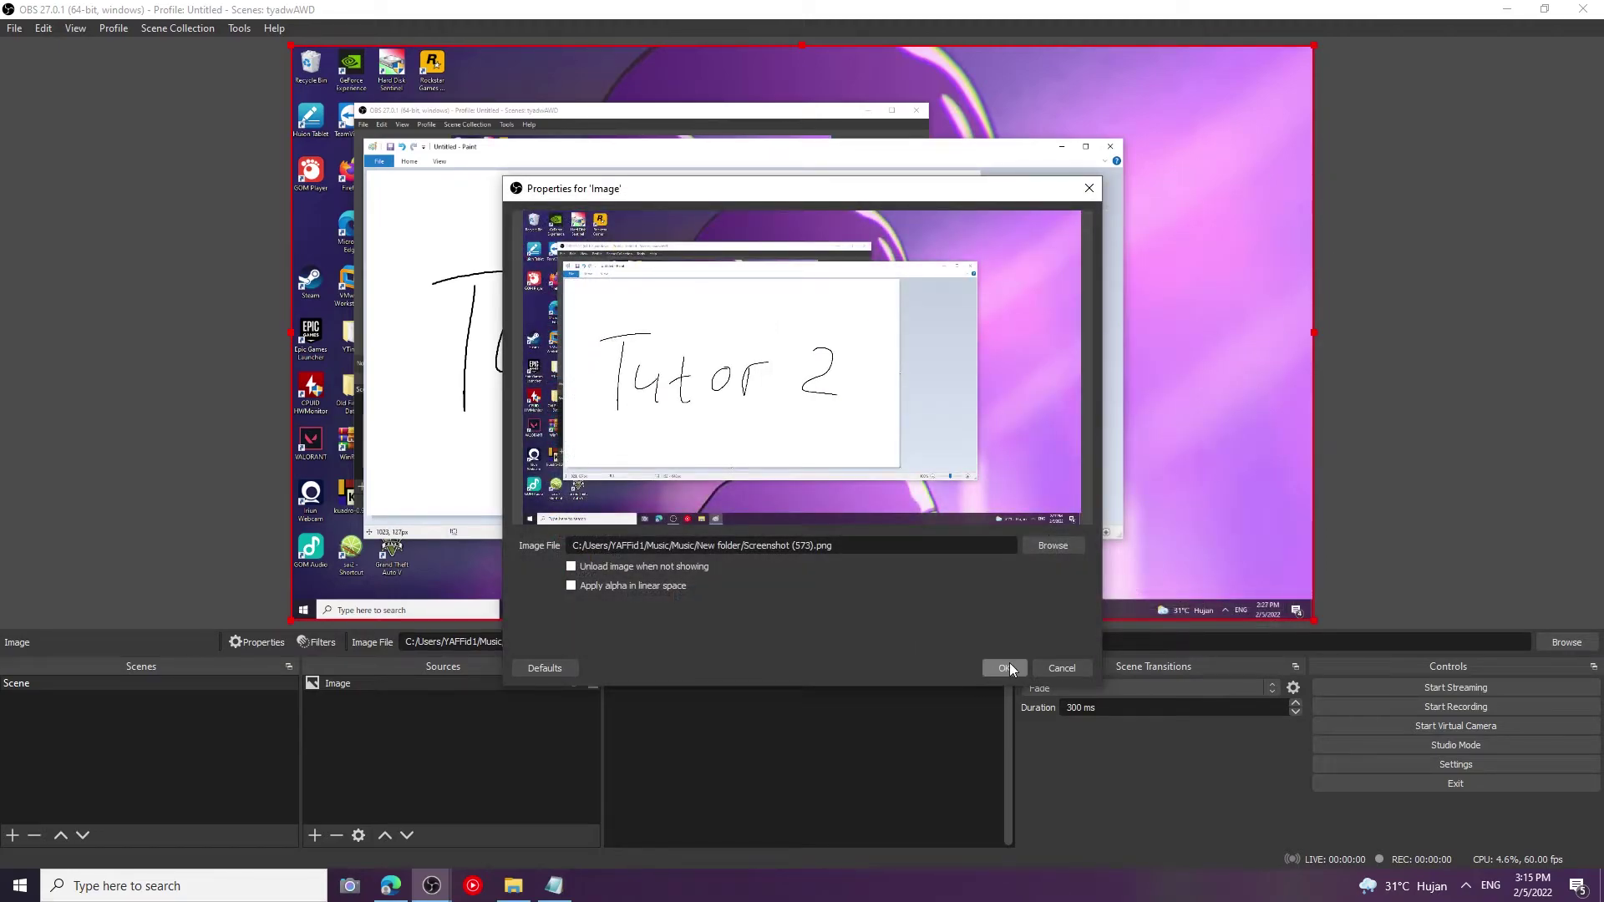
left_click(1007, 667)
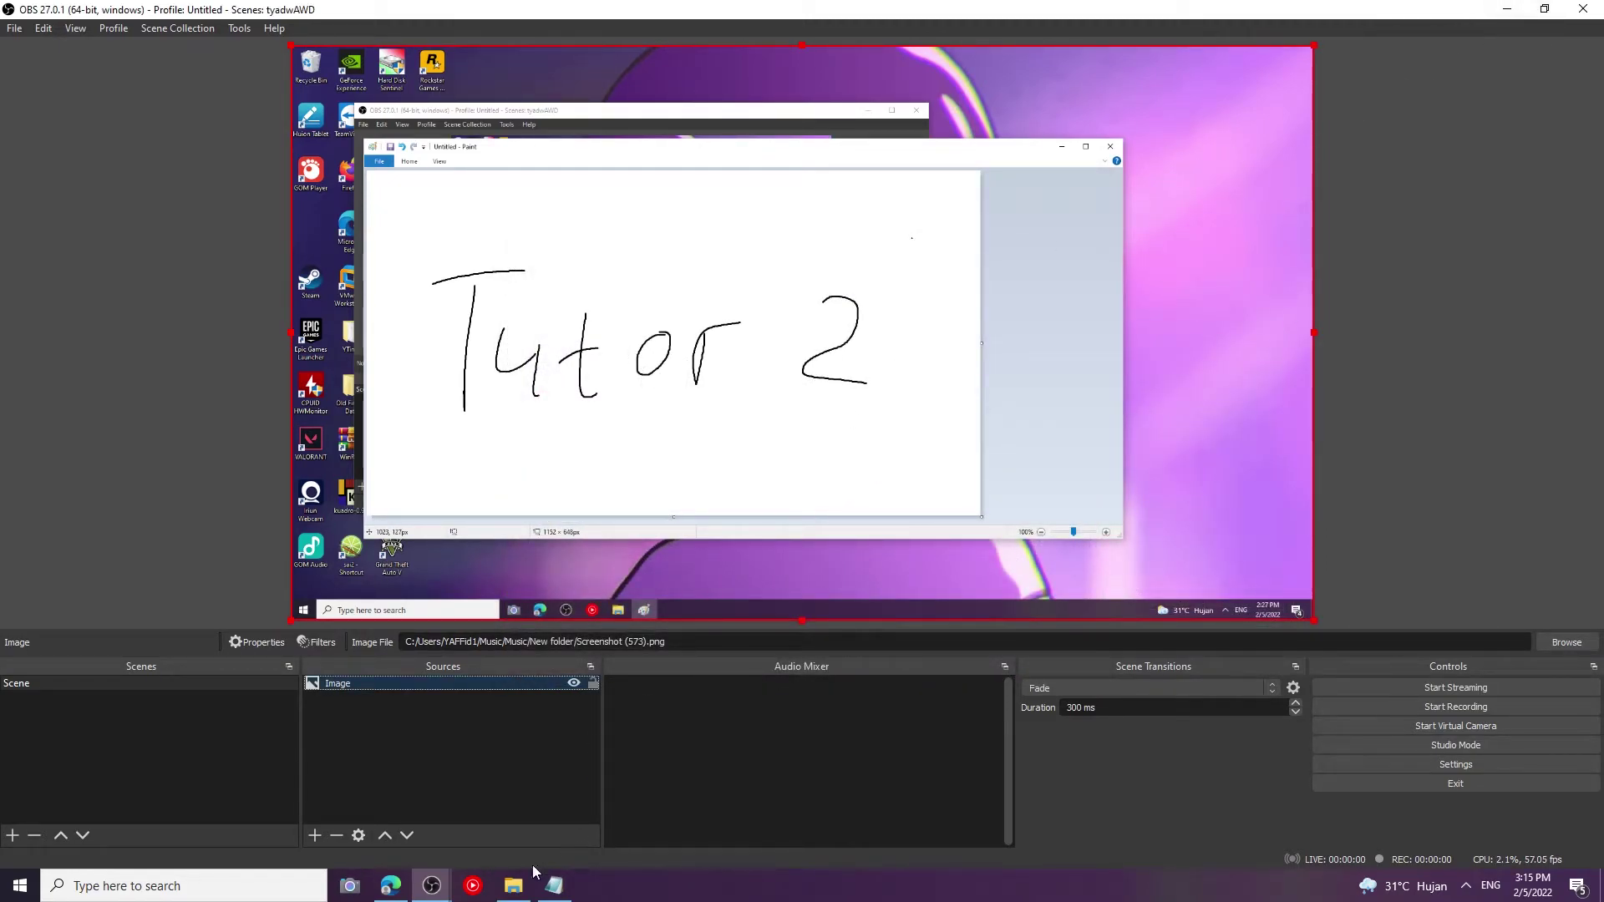
Paste the live 2 key from the notes into Stream Key, save, and restore the window.
left_click(554, 886)
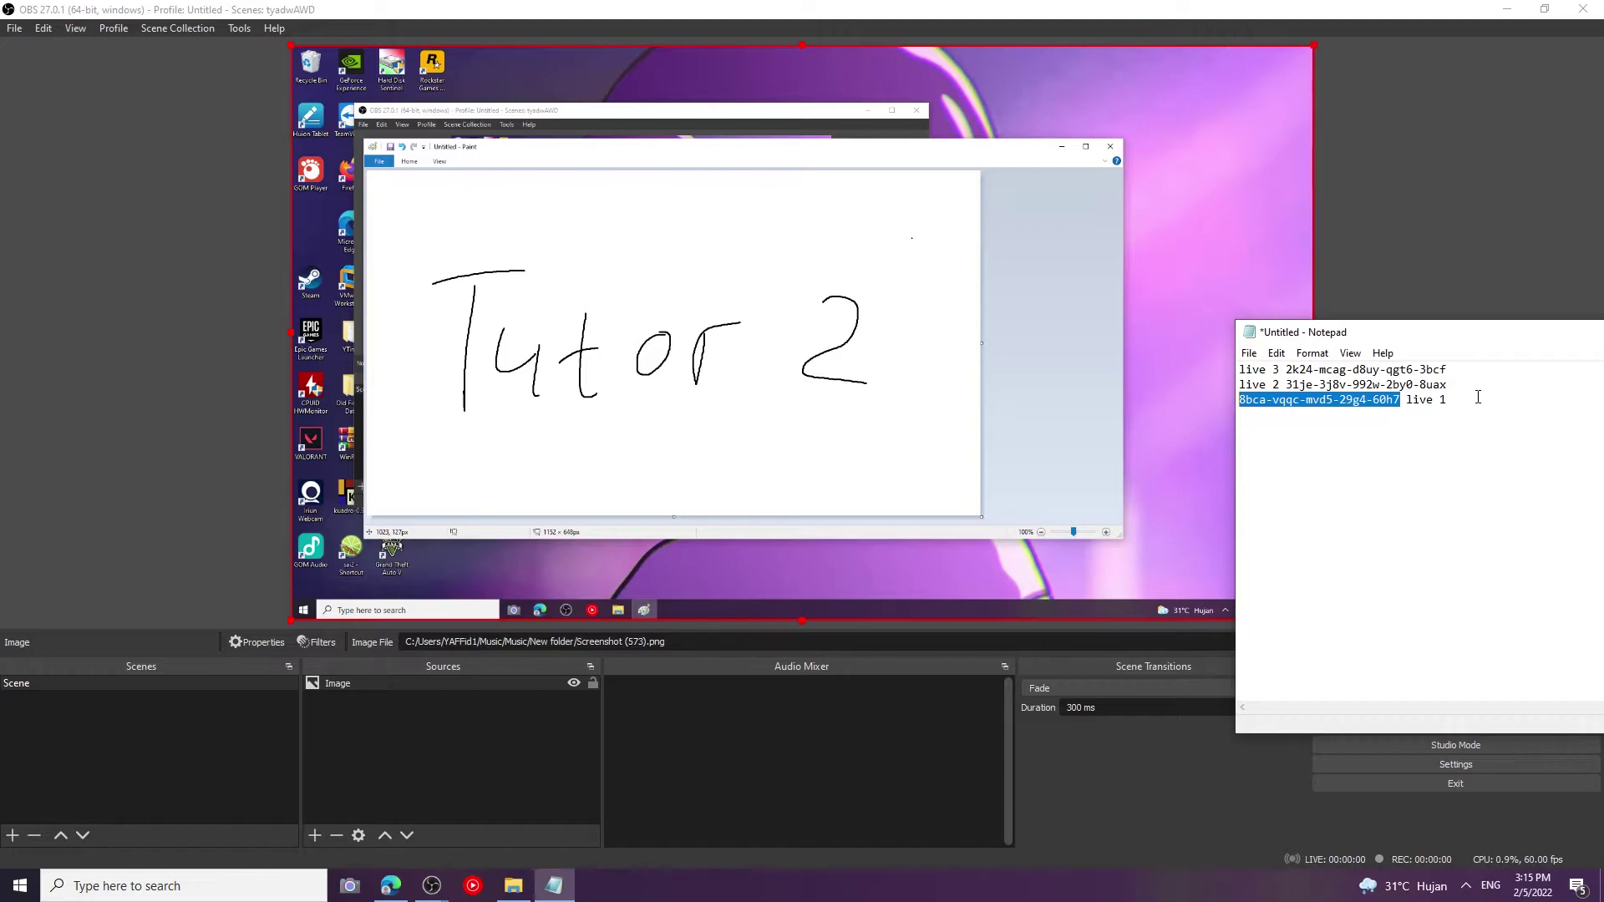
left_click_drag(1286, 384, 1475, 387)
key("ctrl+c")
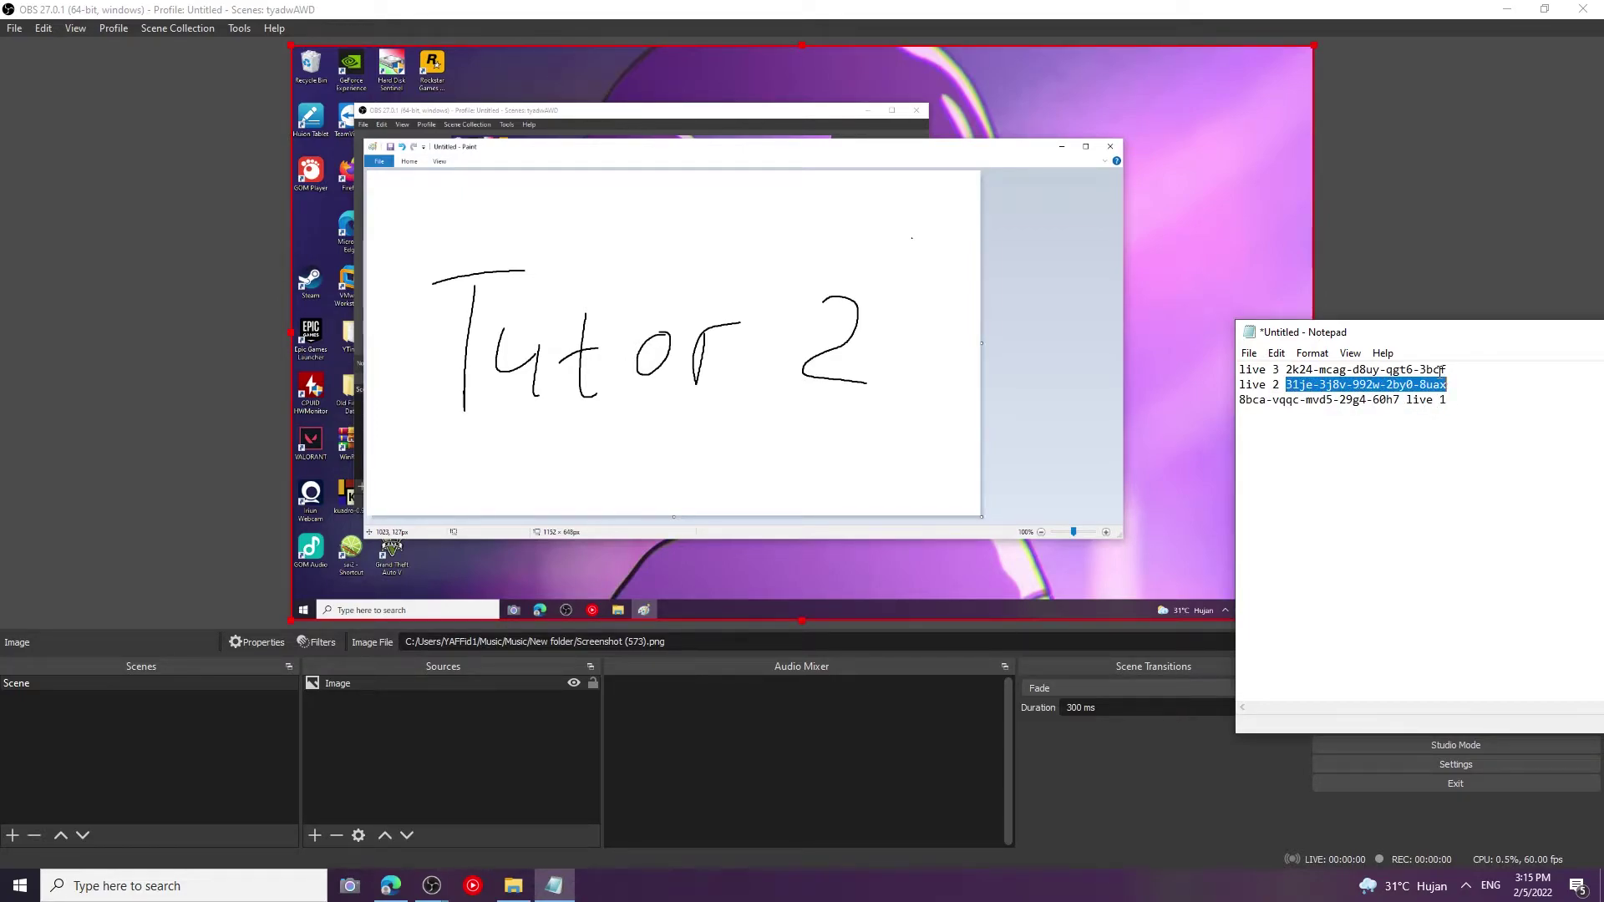
left_click(1192, 785)
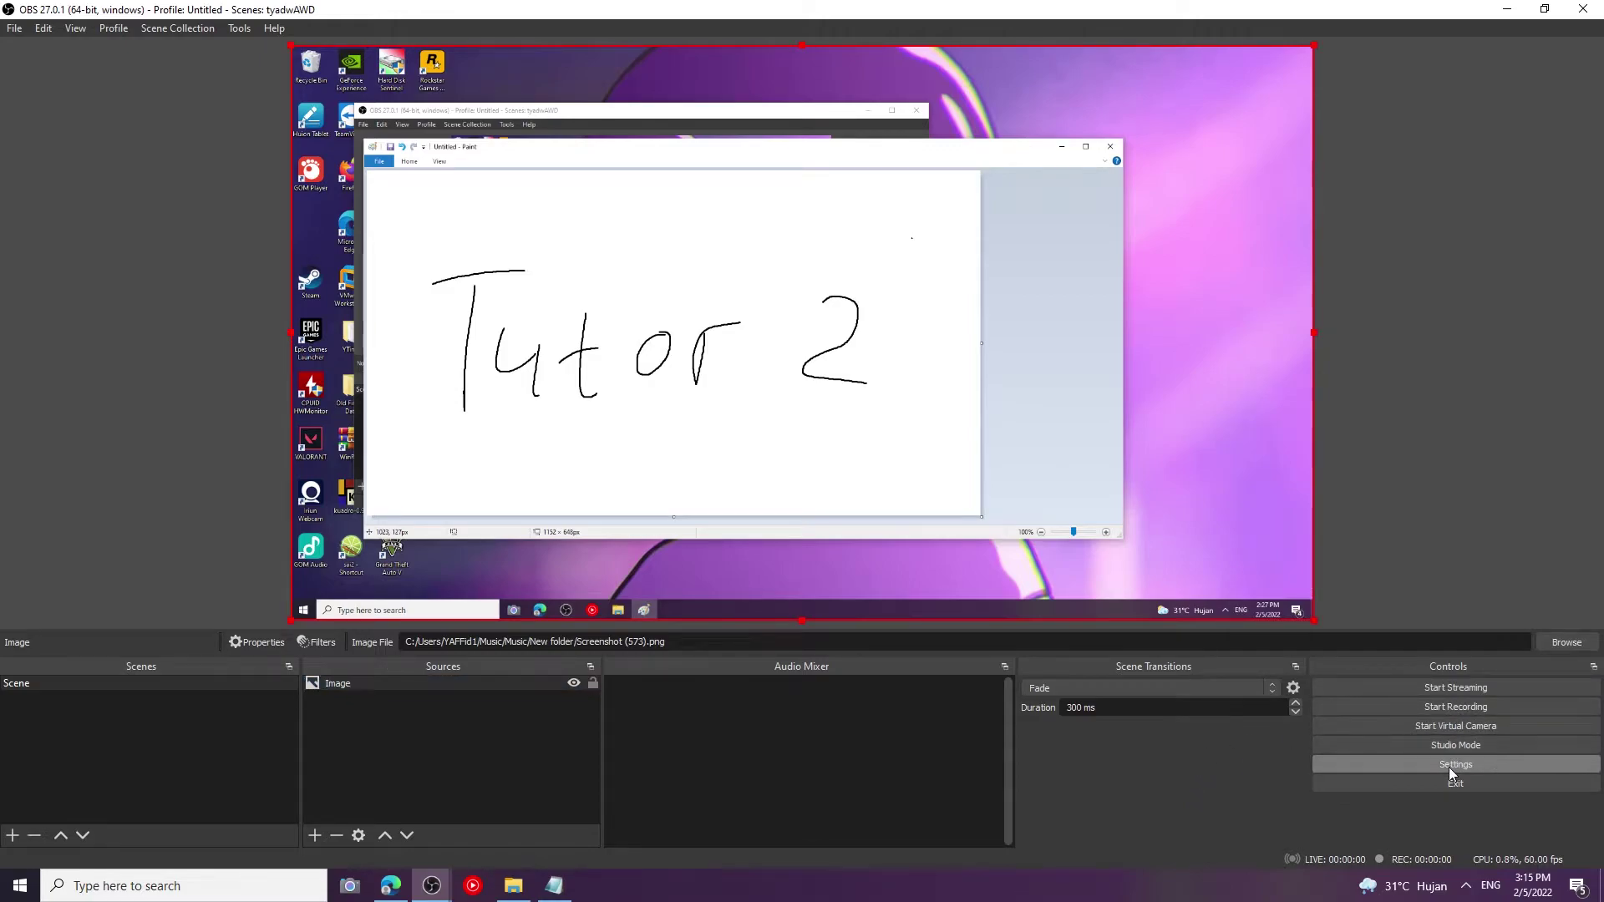
left_click(1454, 766)
left_click(450, 210)
left_click(1050, 216)
left_click(961, 216)
key("ctrl+a")
key("ctrl+v")
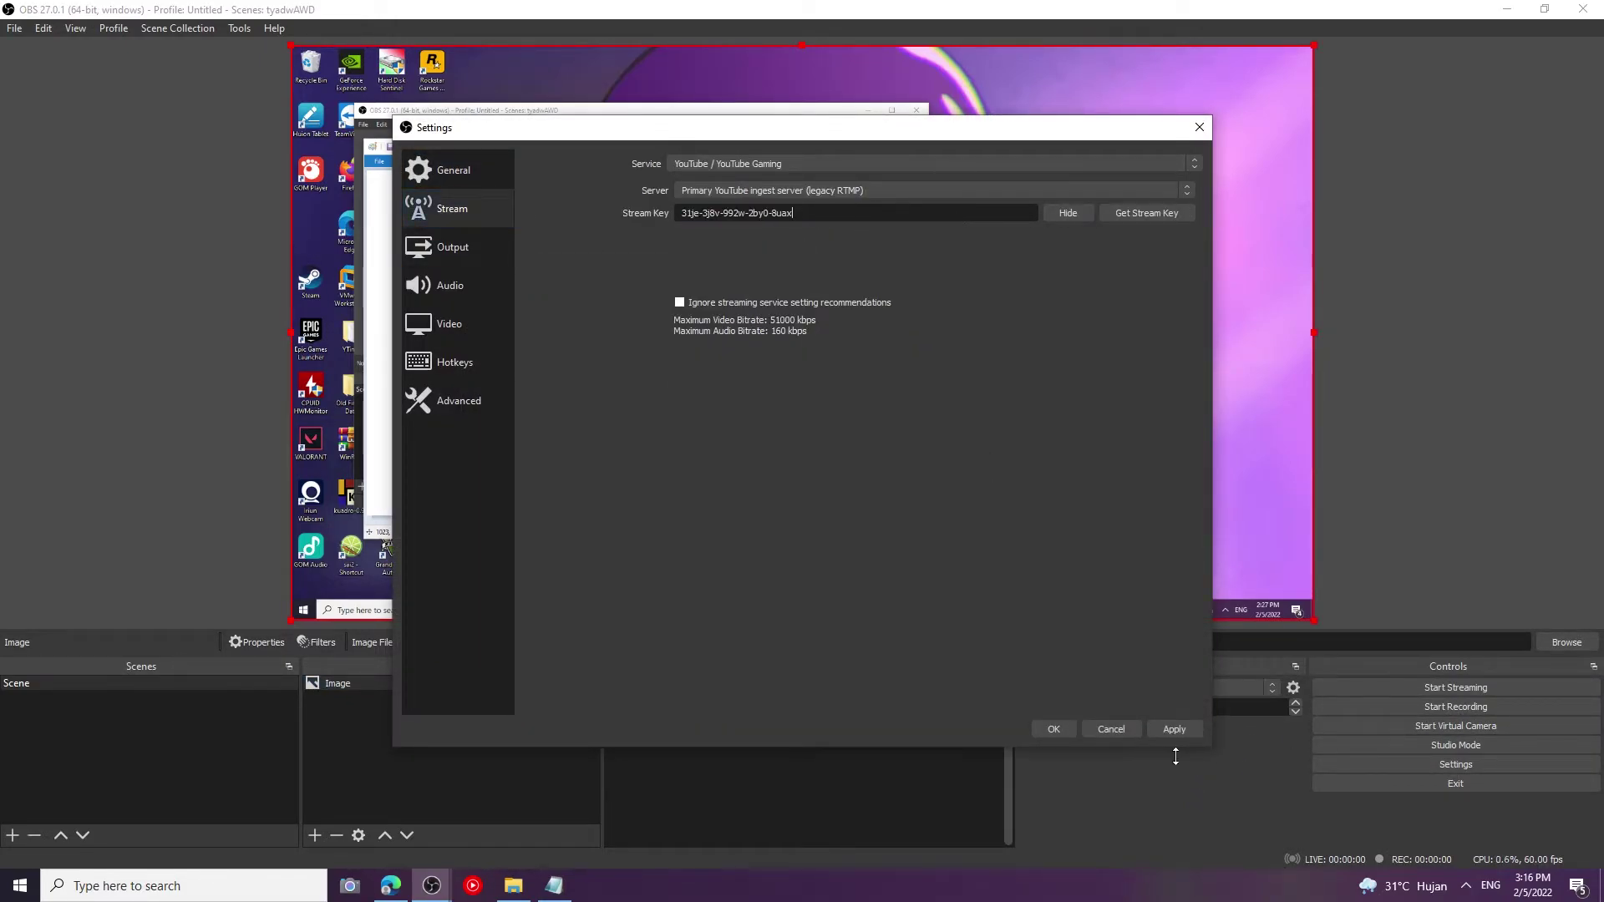
left_click(1059, 730)
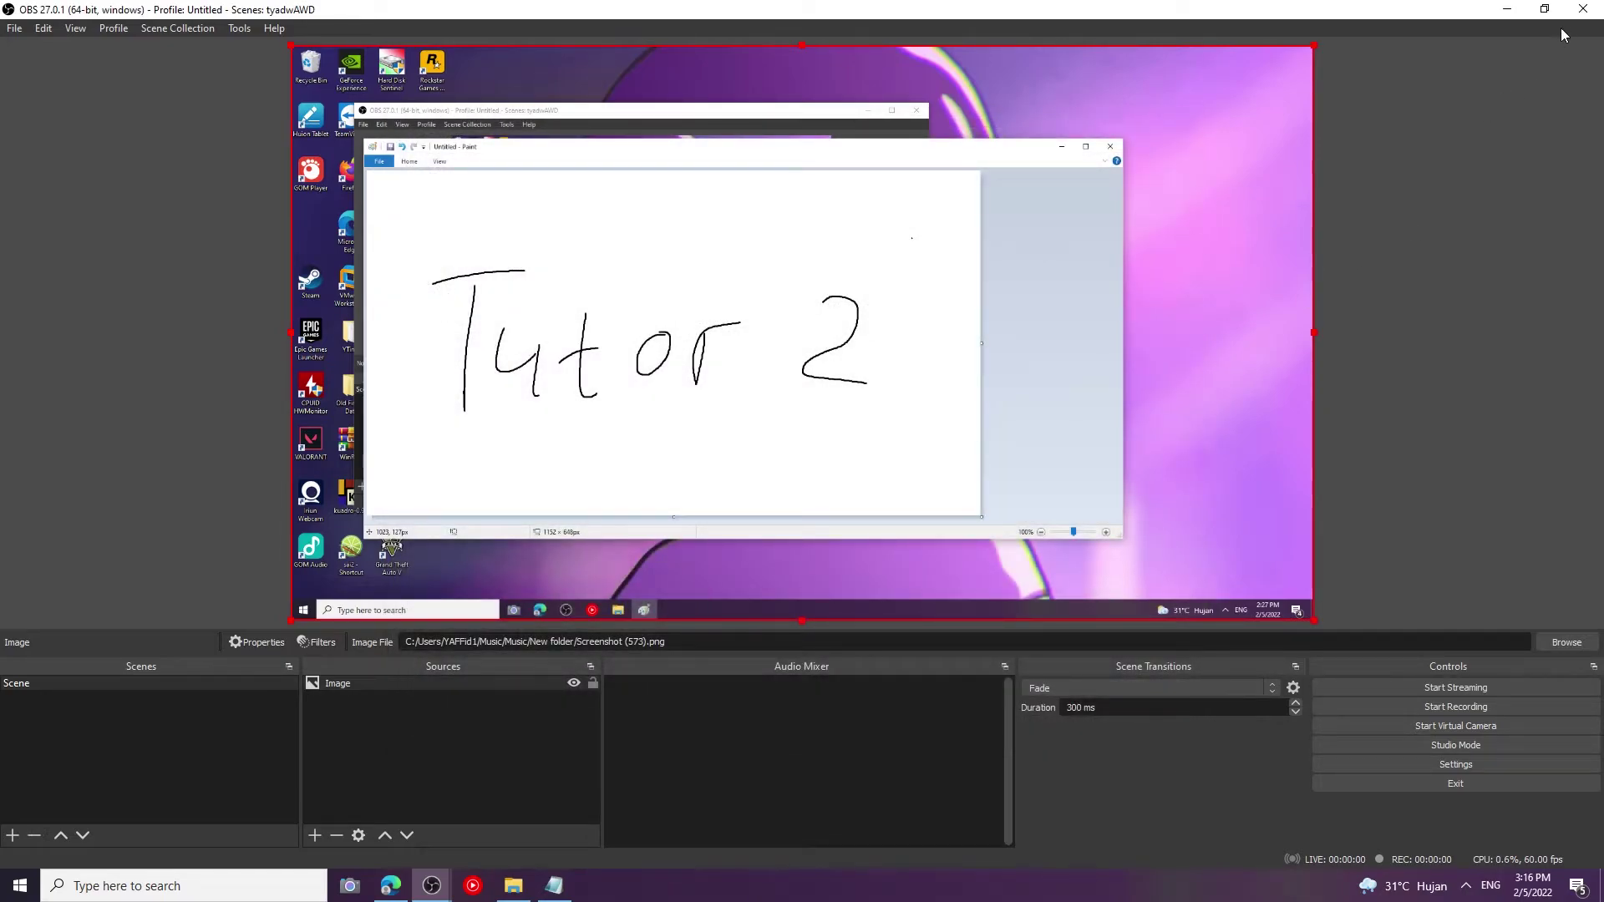
left_click(1545, 9)
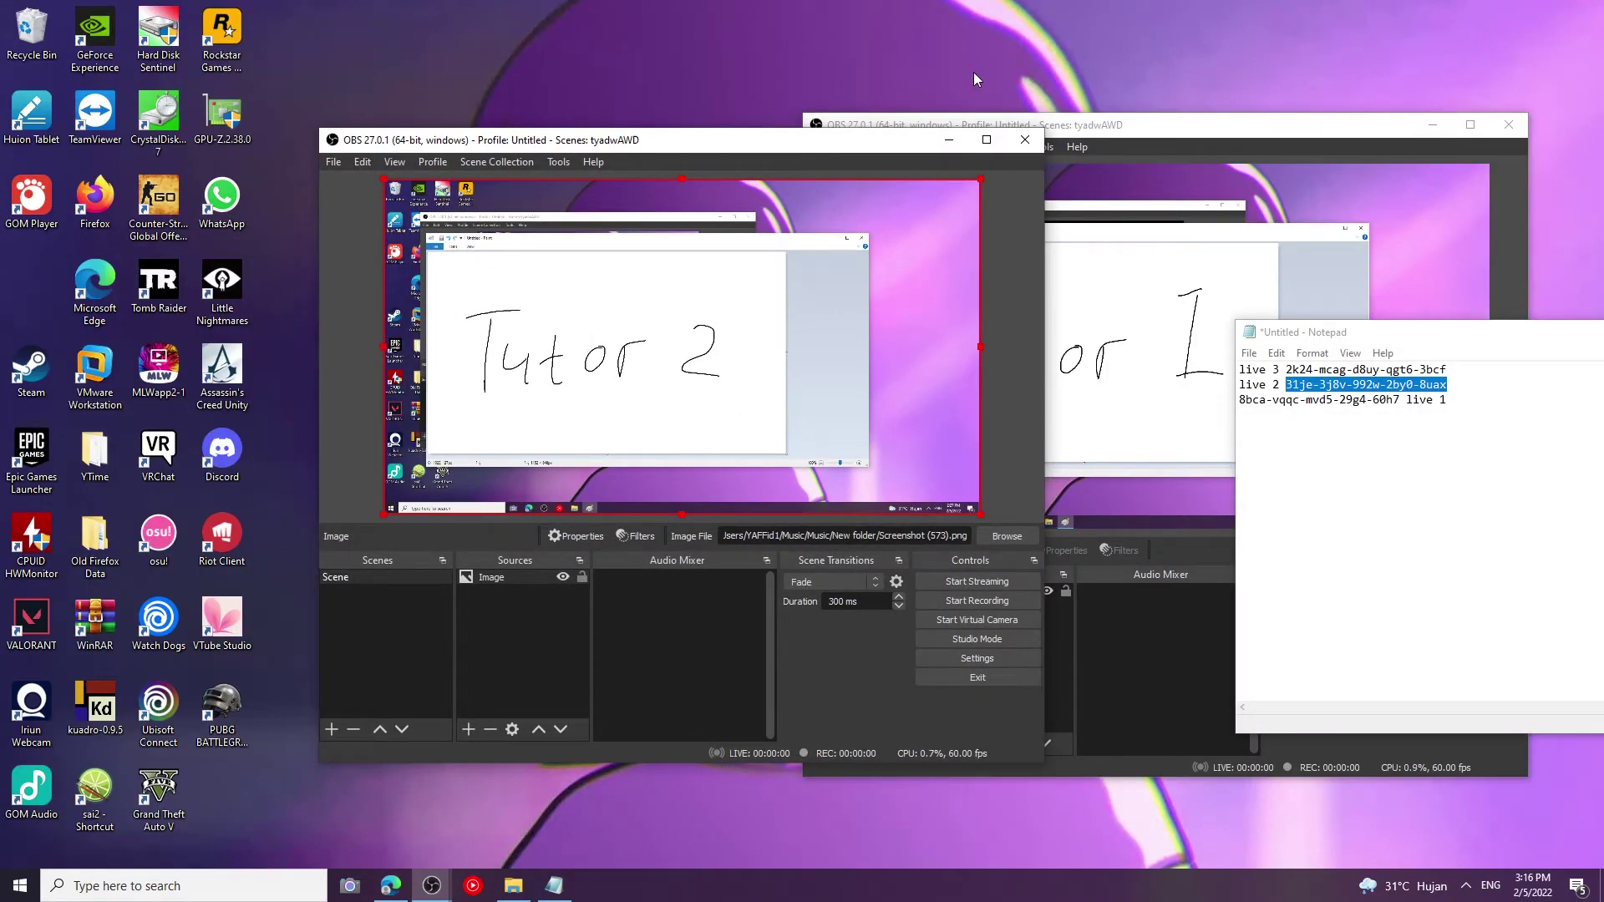
Launch a third OBS instance anyway and select the live 3 key in the notes.
left_click_drag(828, 149, 1103, 158)
double_click(539, 288)
left_click(884, 465)
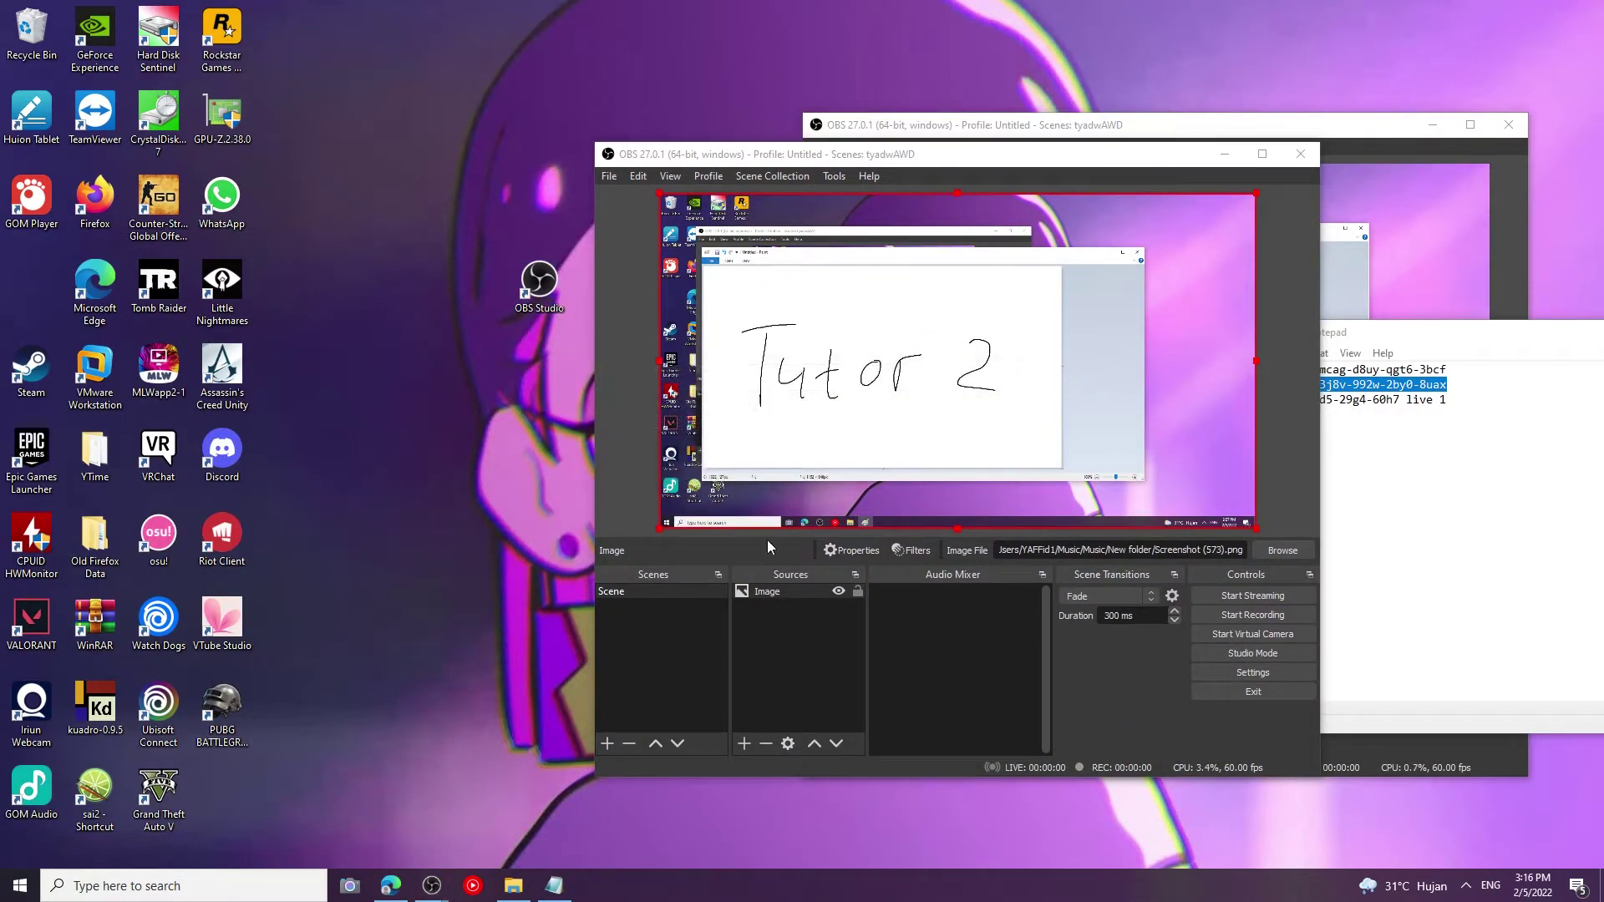
left_click_drag(1240, 385, 1284, 388)
double_click(1292, 372)
key("ctrl+c")
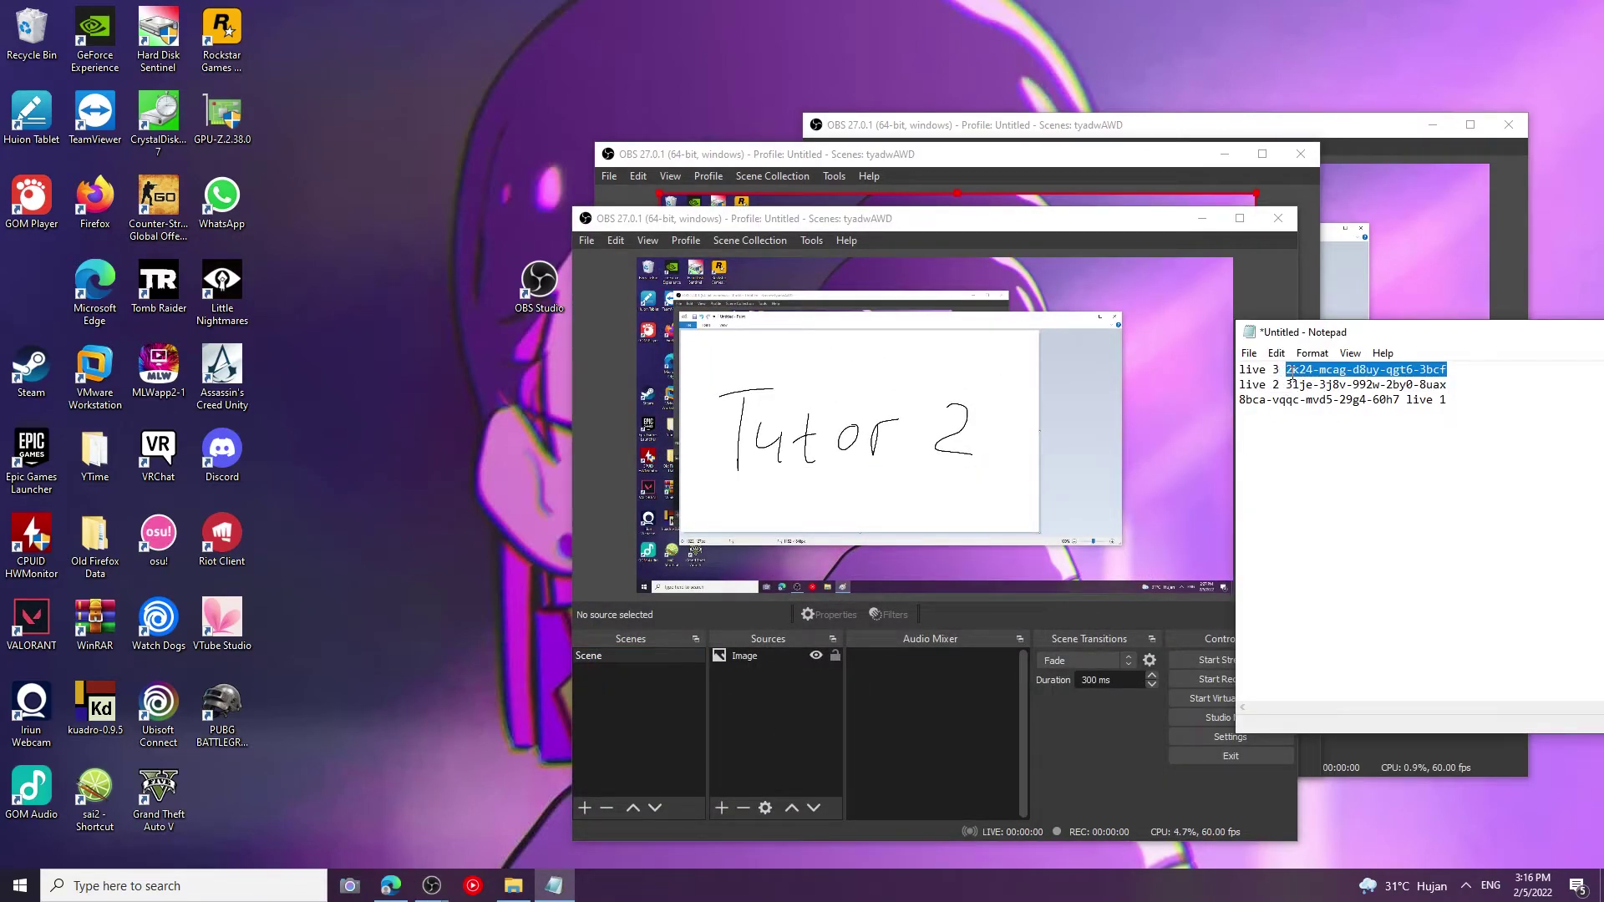
Set the third instance's Image source to Screenshot (574), the Tutor 3 image.
left_click(1035, 580)
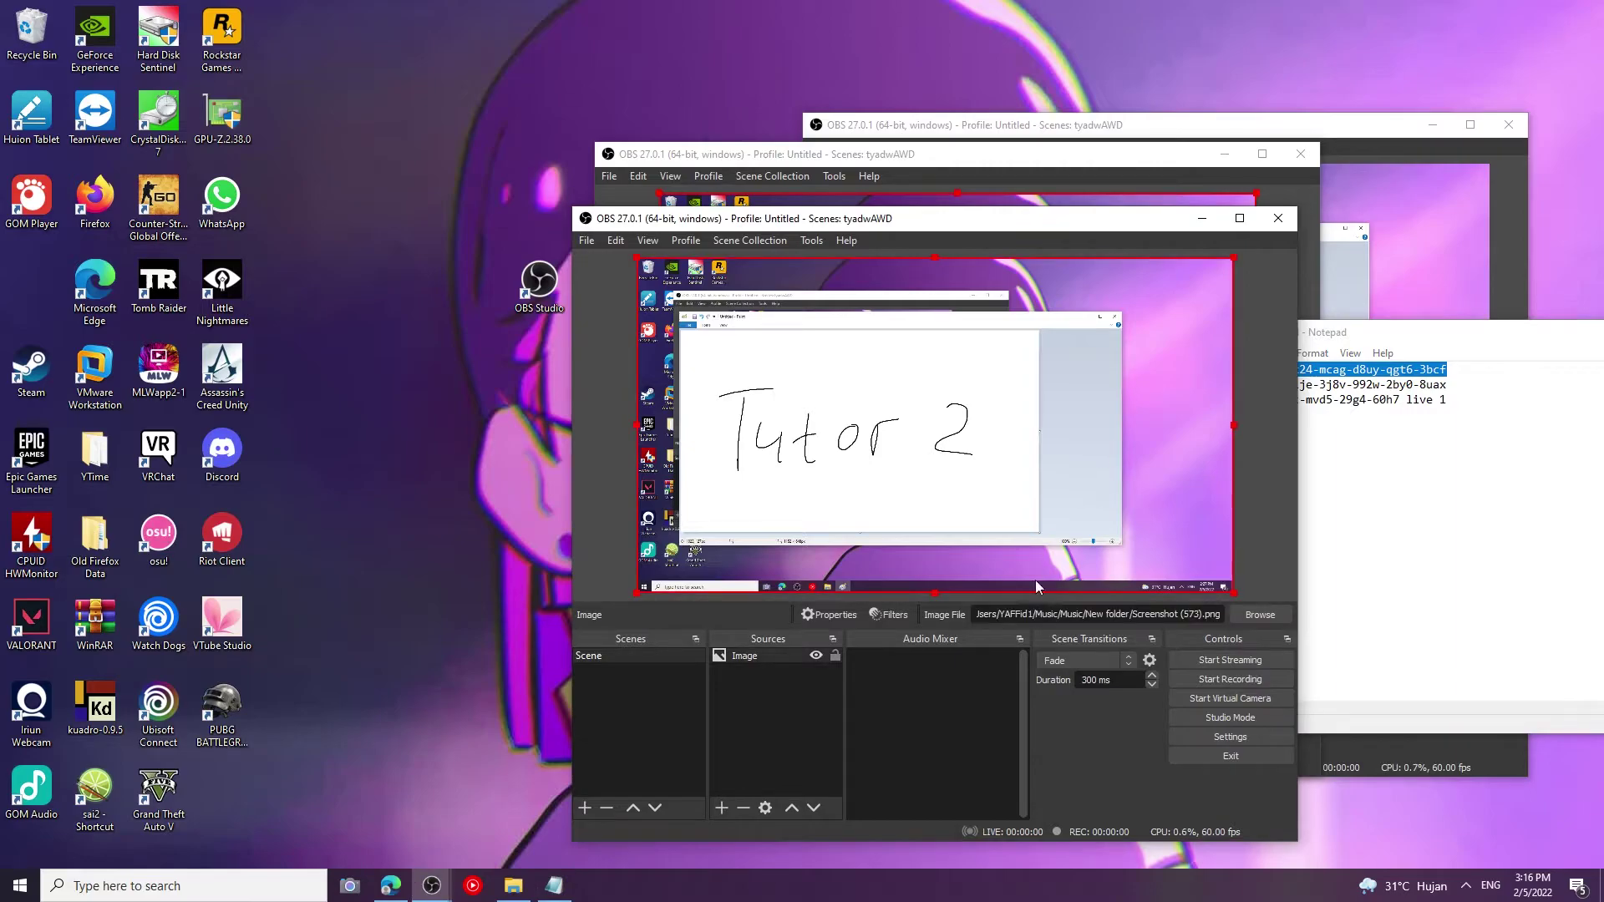
double_click(761, 656)
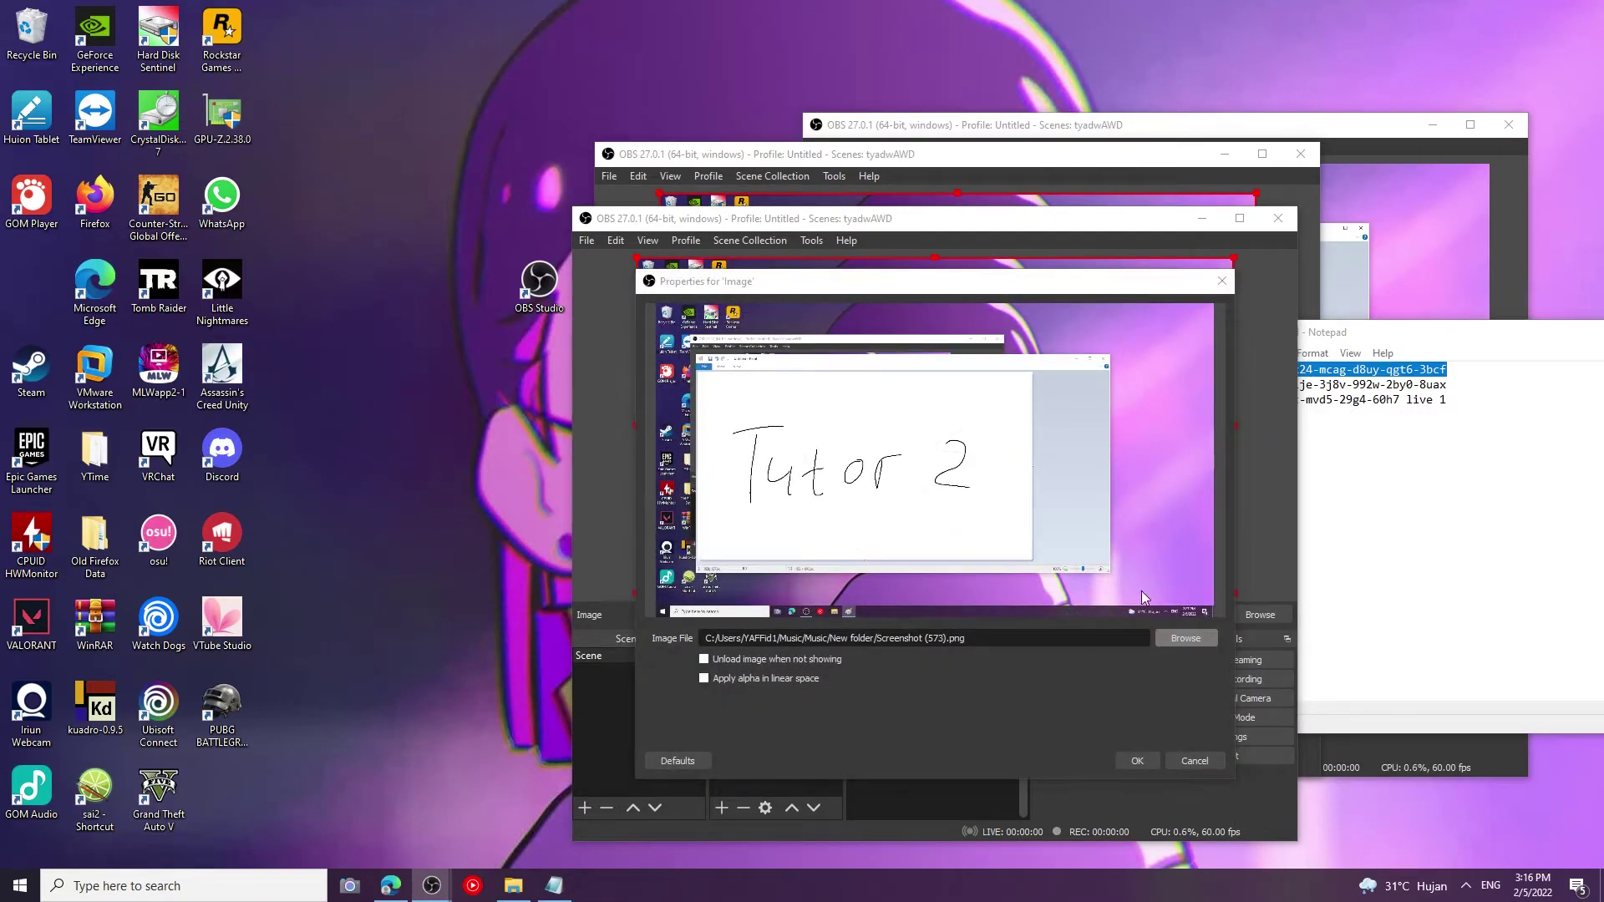
left_click(1187, 638)
left_click(971, 451)
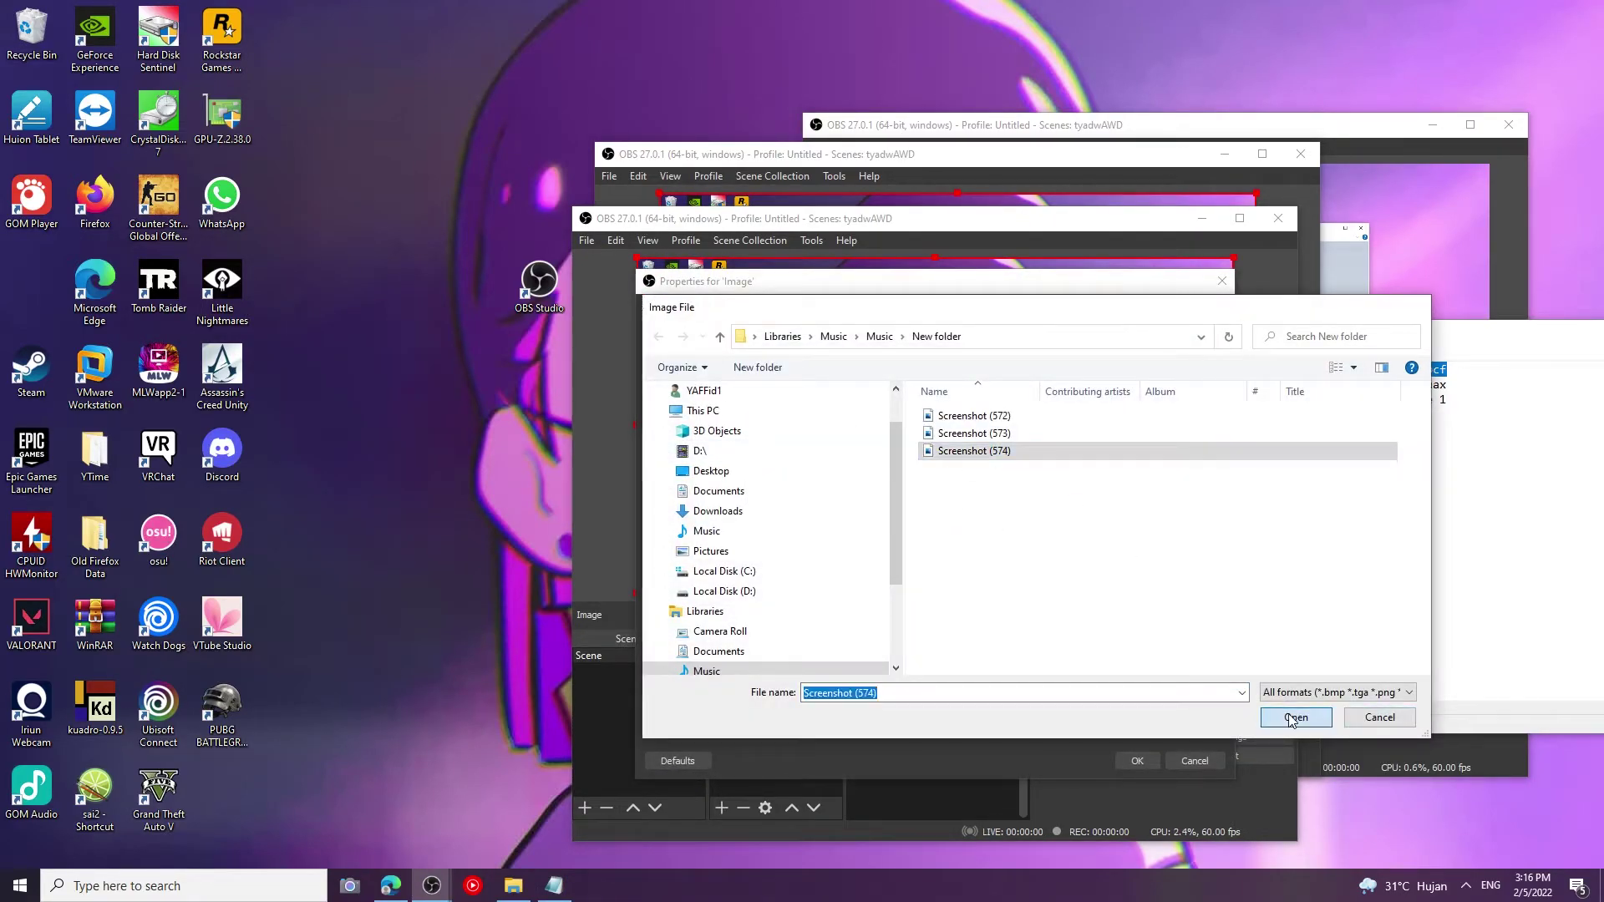
left_click(1293, 720)
left_click(1135, 760)
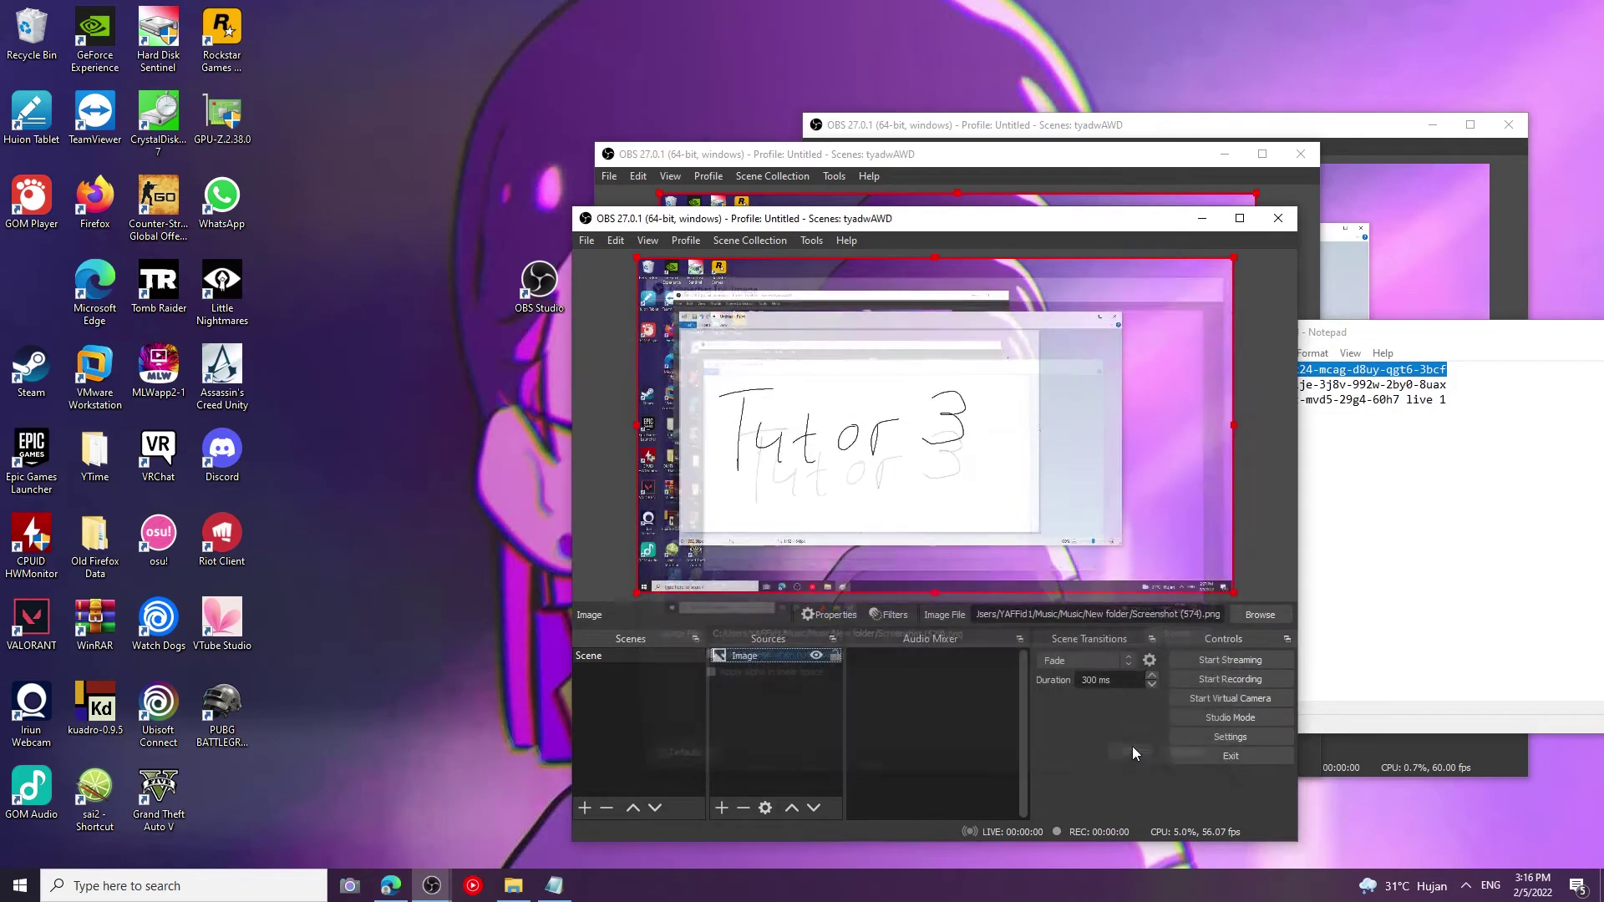
Paste the live 3 key into the Stream settings, save, and reposition the window.
left_click_drag(835, 218, 361, 206)
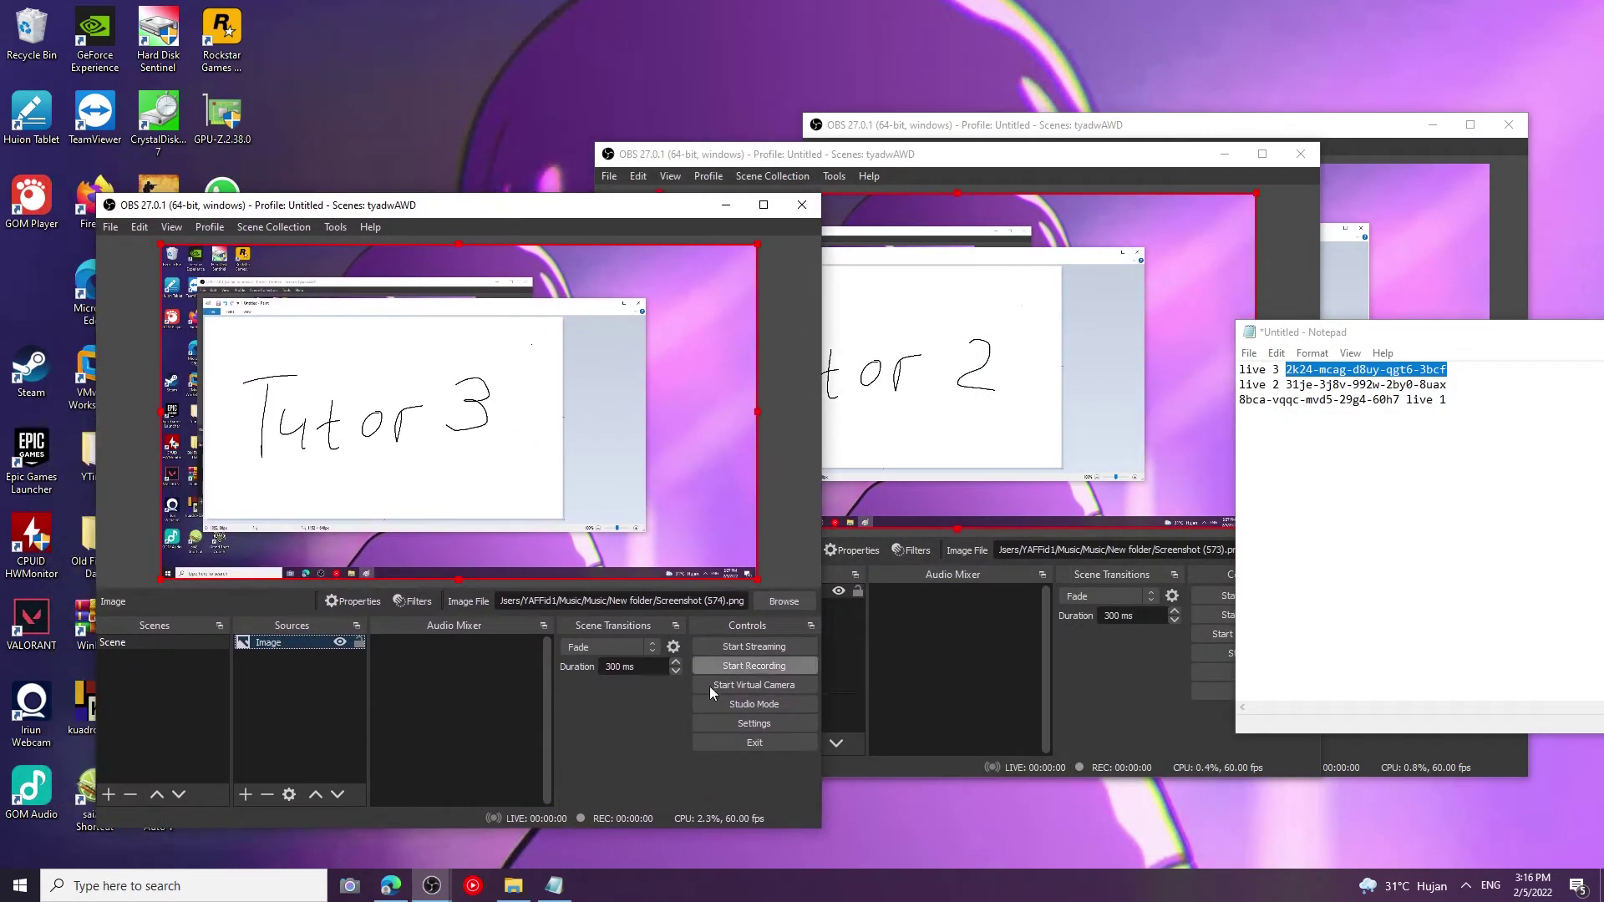
left_click(735, 720)
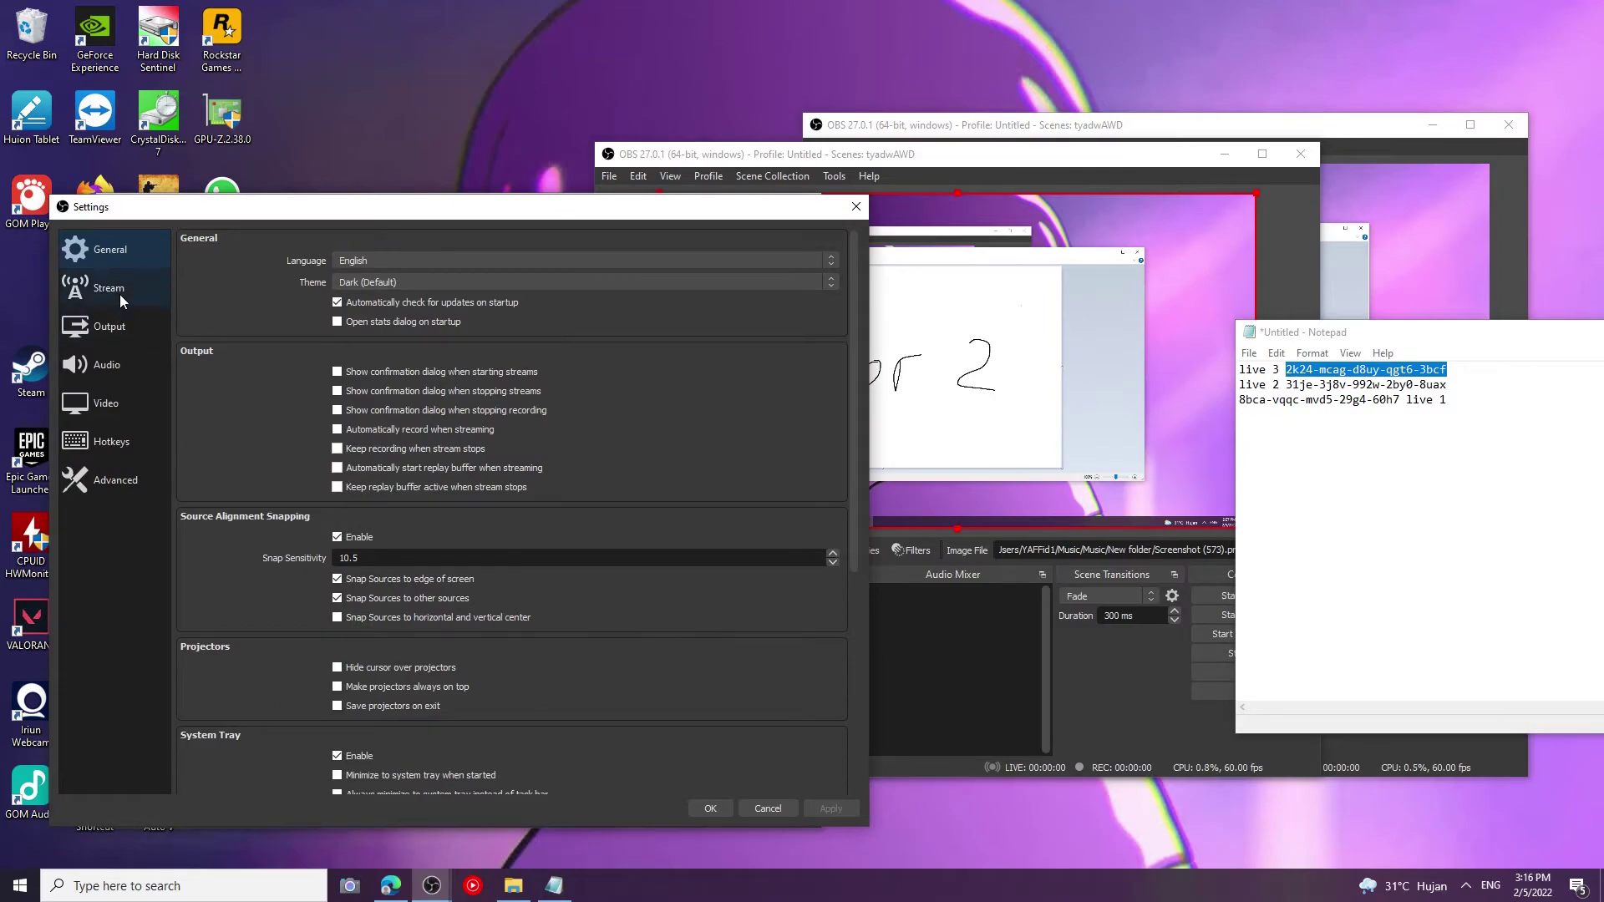
left_click(121, 301)
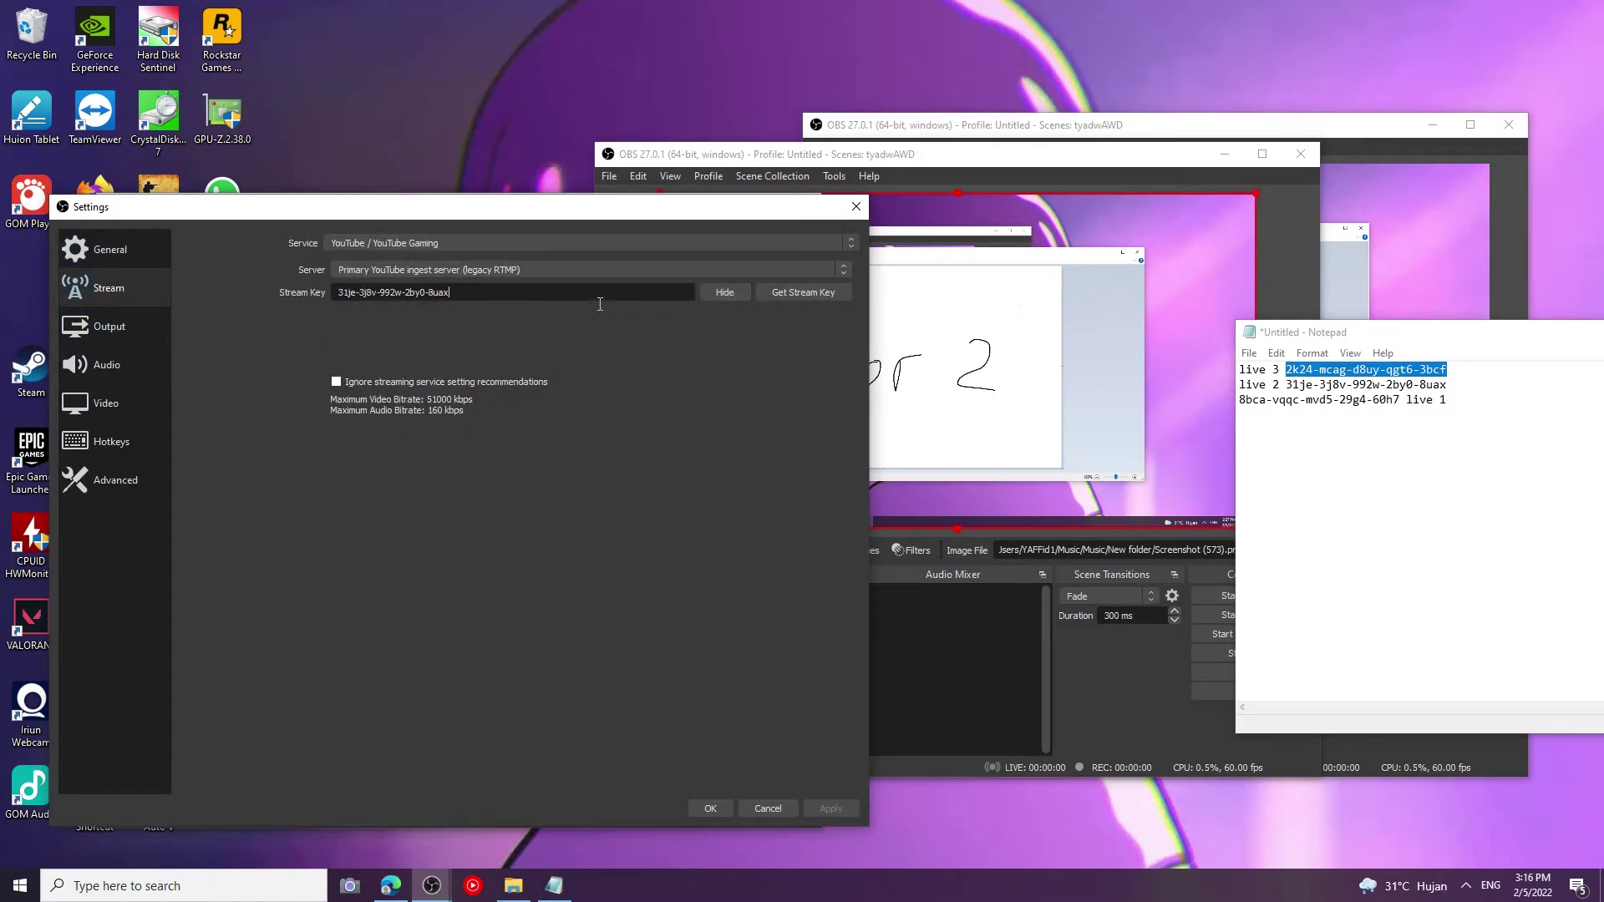
key("ctrl+a")
key("ctrl+v")
left_click(710, 808)
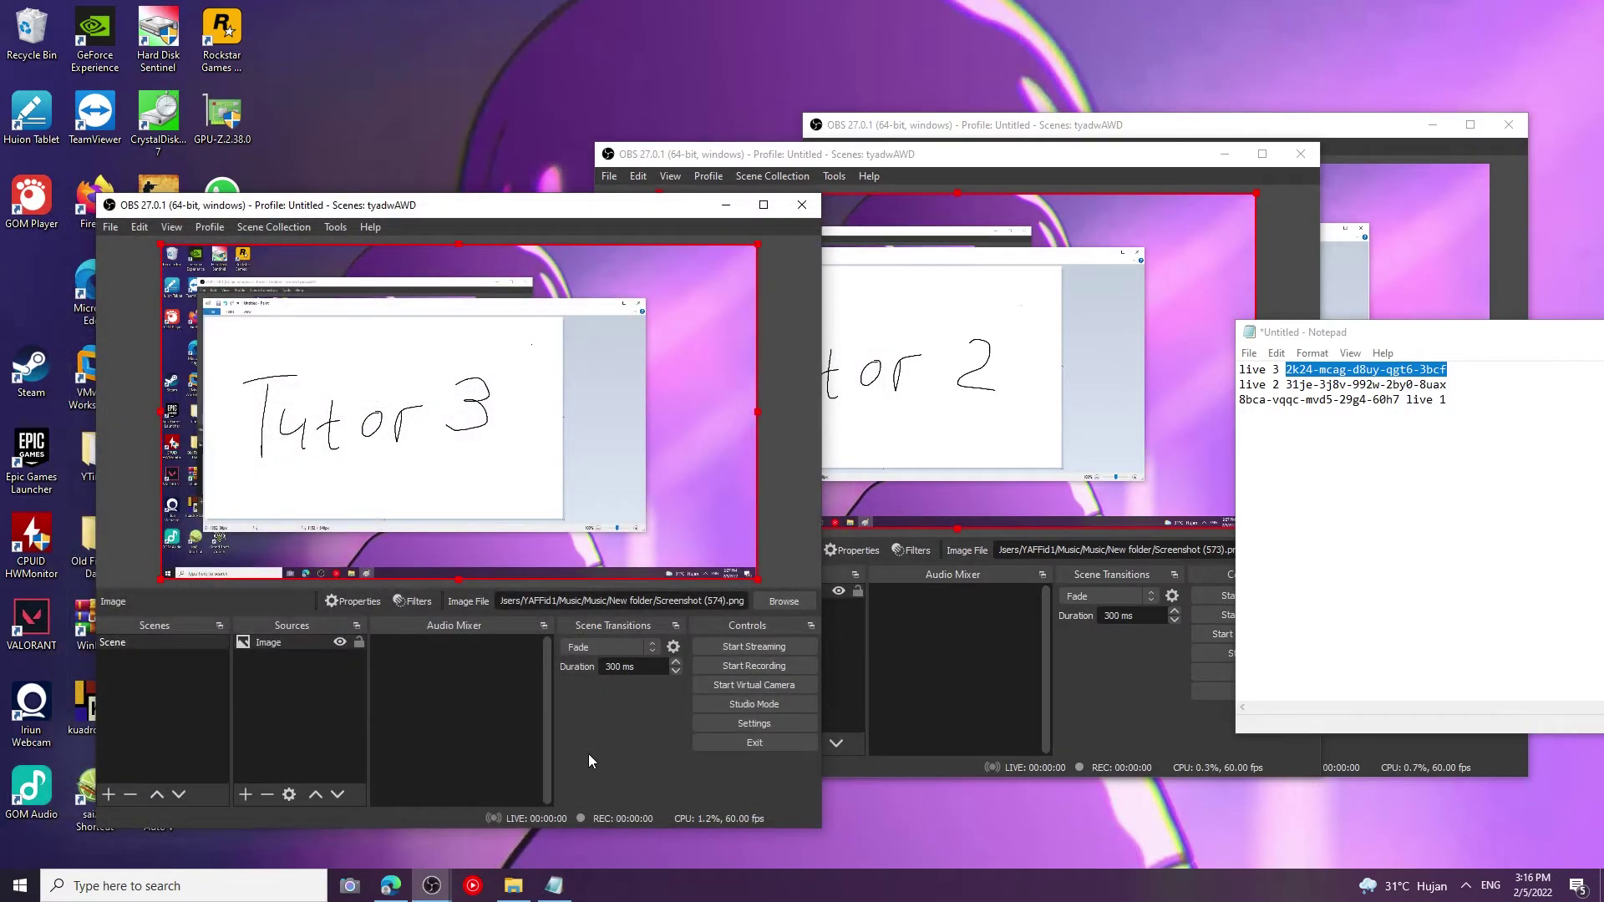
left_click_drag(602, 209, 667, 136)
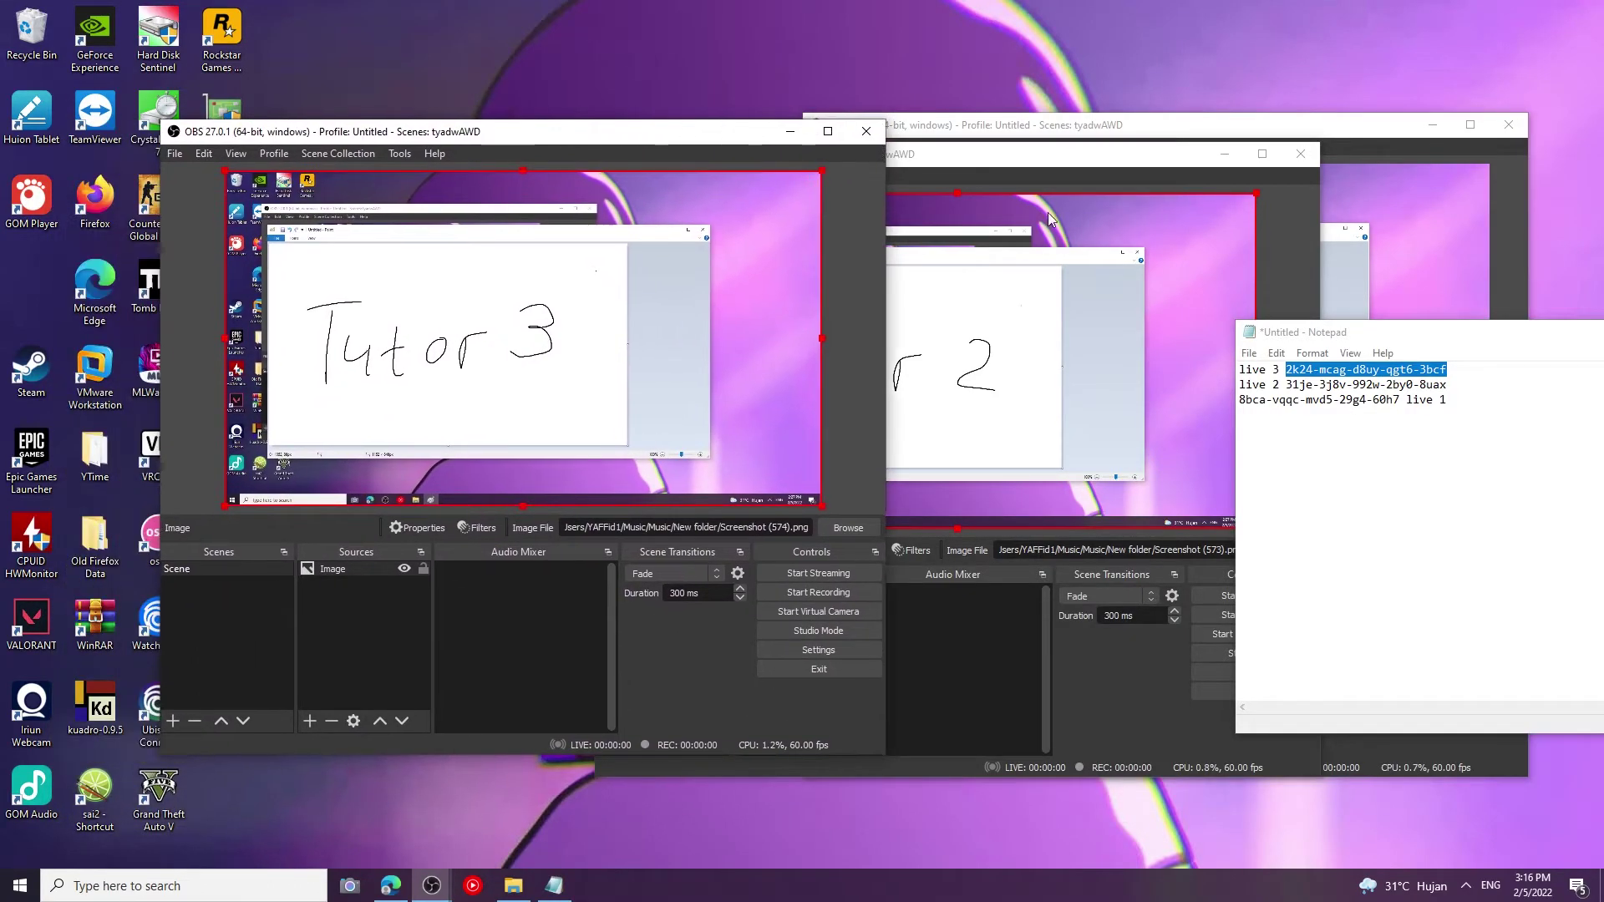
Minimize the notes, arrange the Tutor 2 and Tutor 3 windows, and start streaming Tutor 1.
left_click_drag(1428, 347, 497, 463)
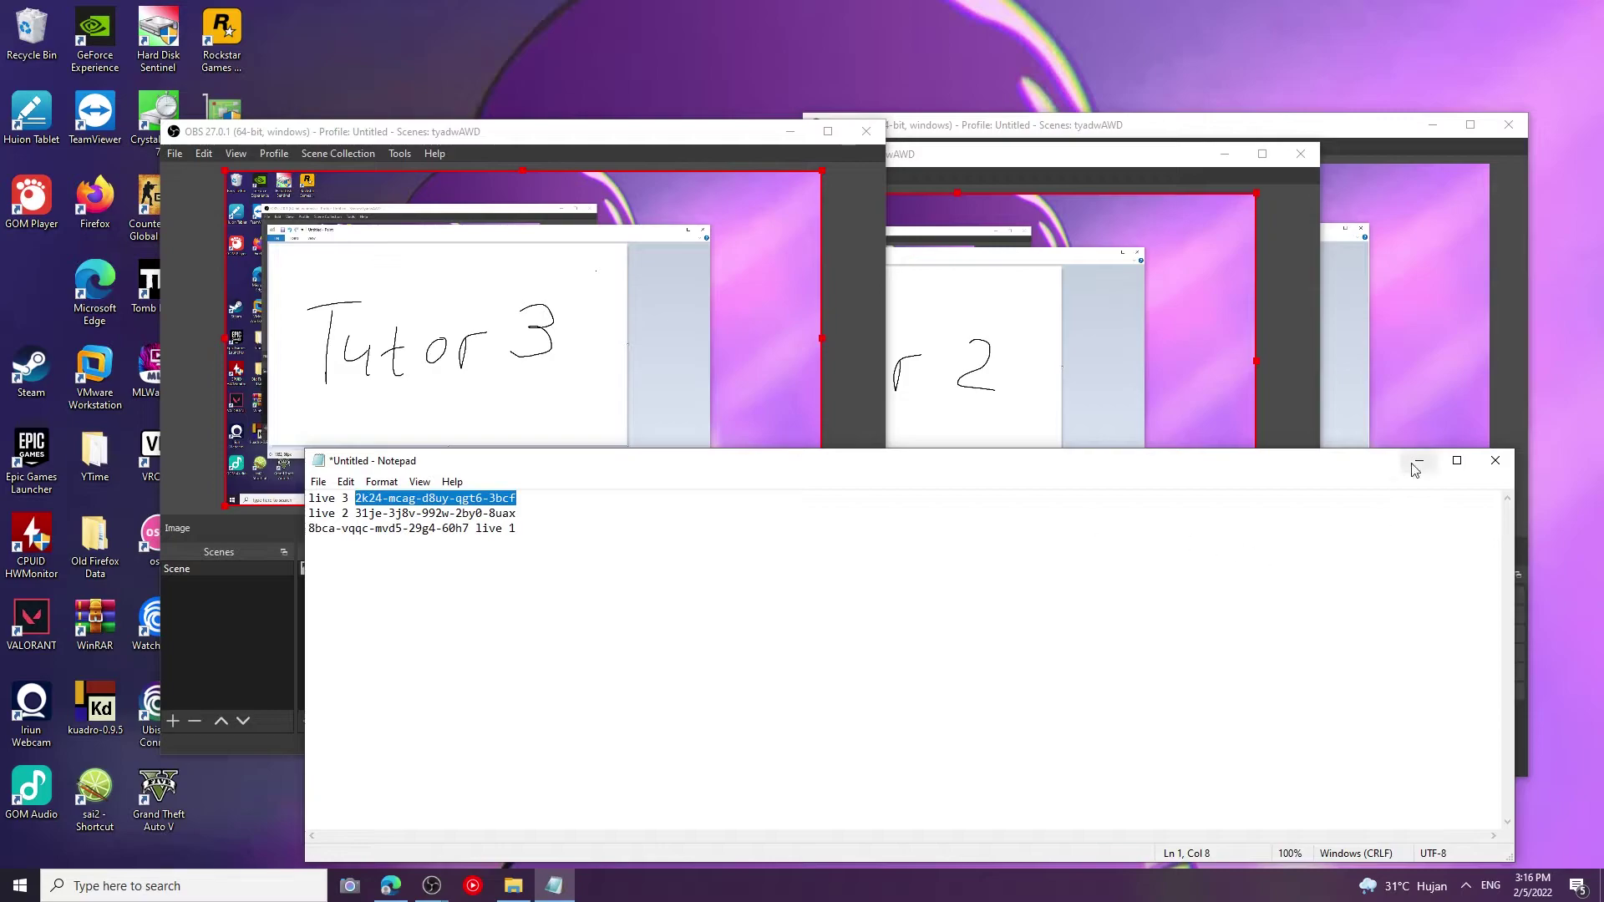
left_click(1420, 464)
left_click_drag(1065, 143, 980, 131)
left_click(461, 143)
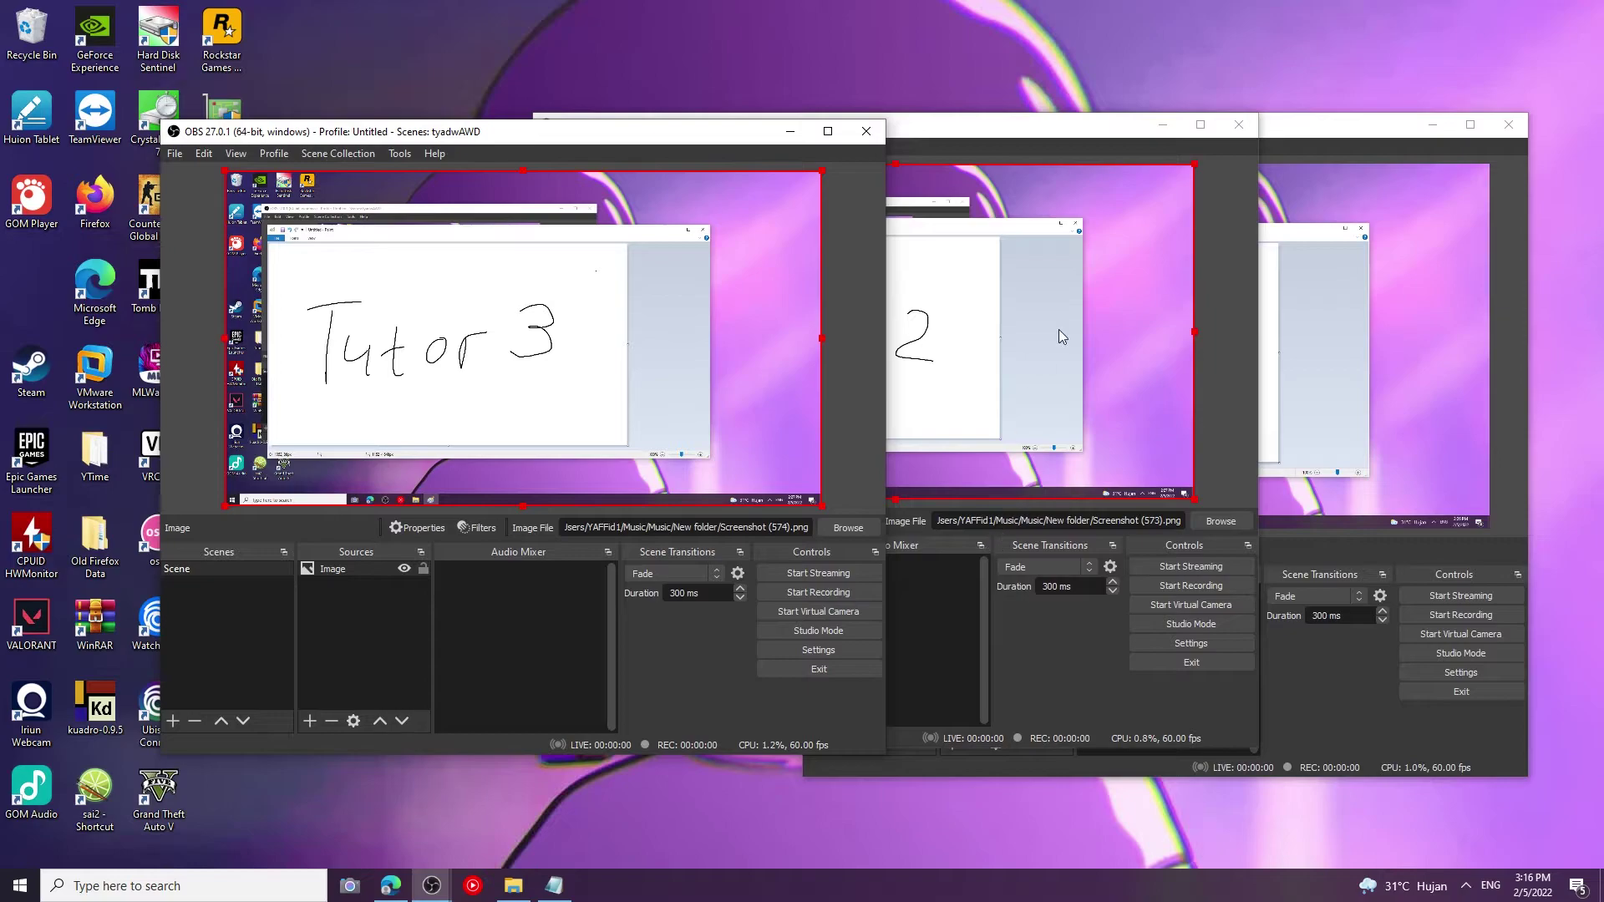
left_click(1457, 594)
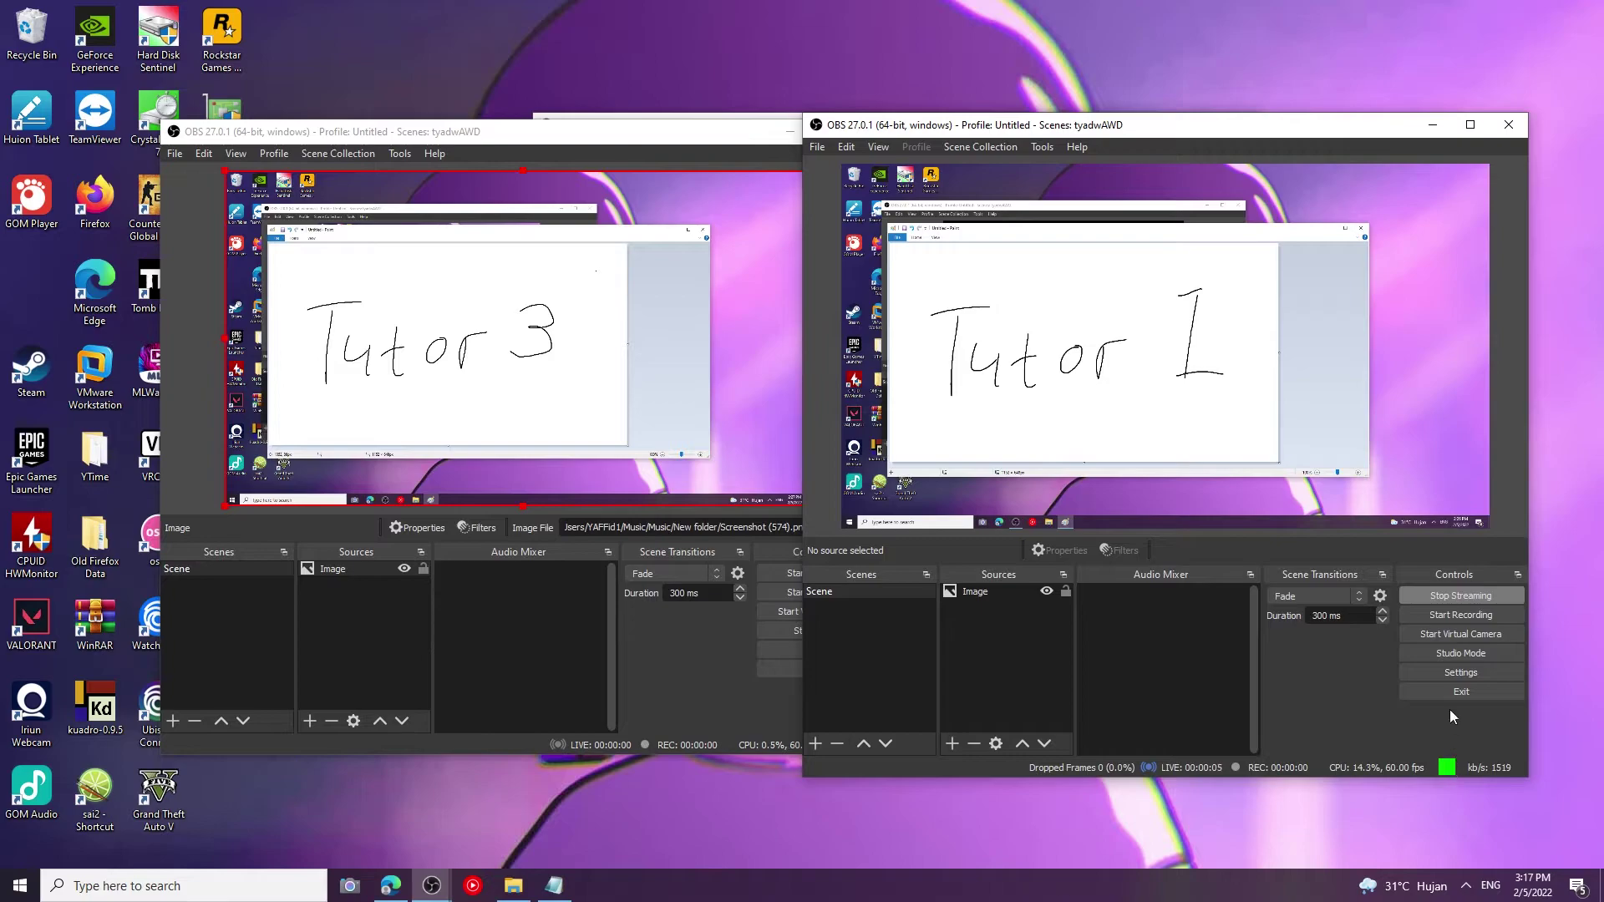
mouse_move(432, 886)
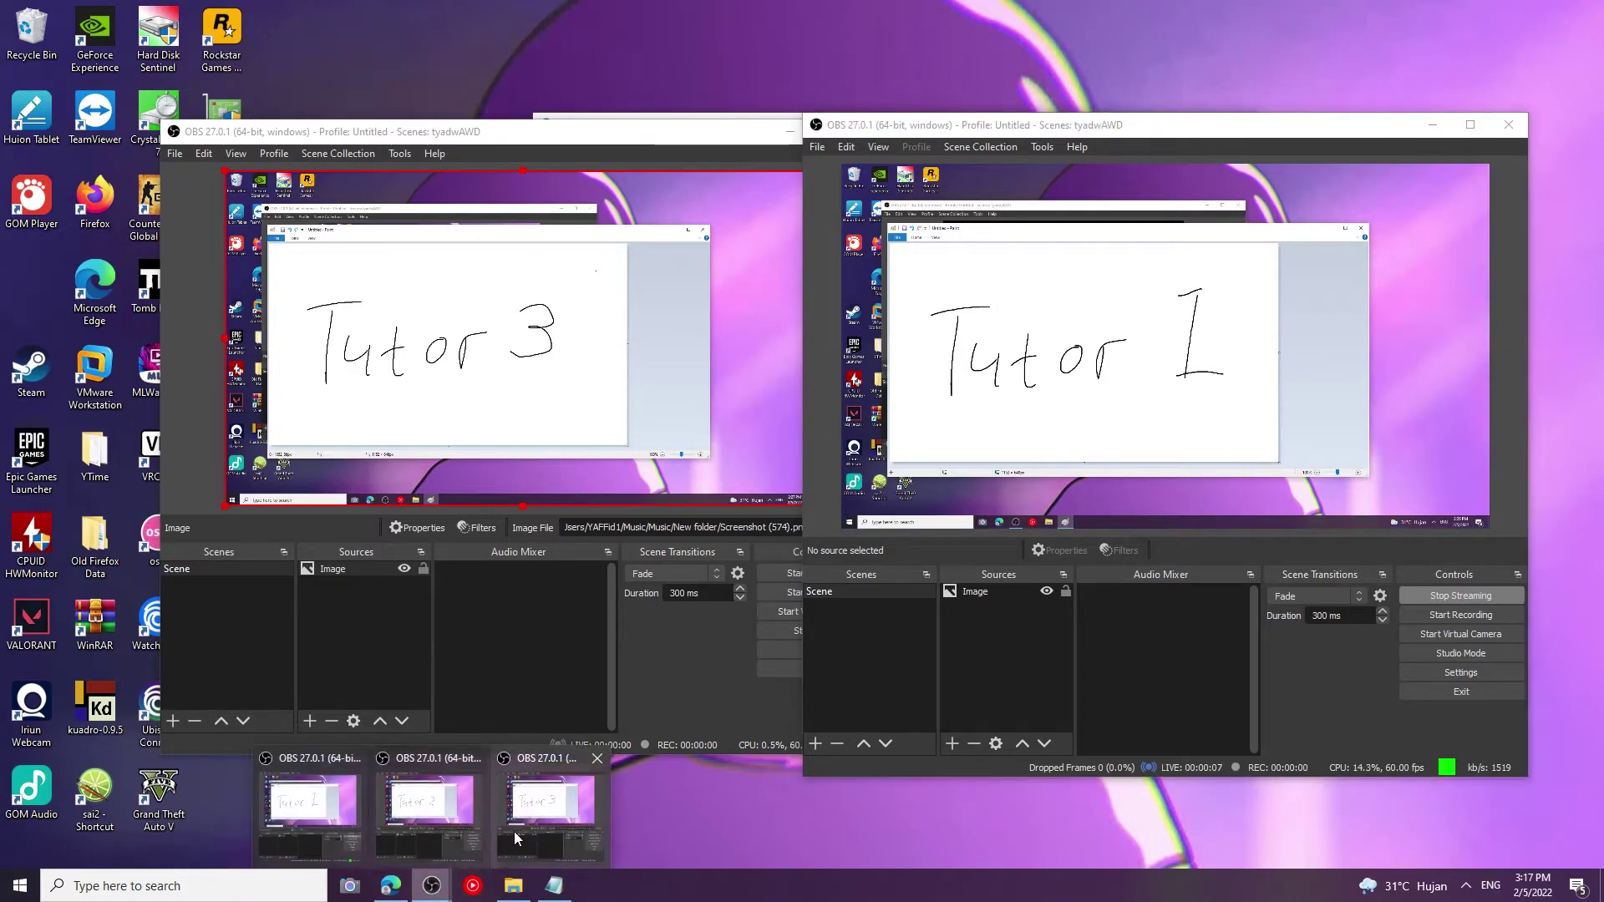